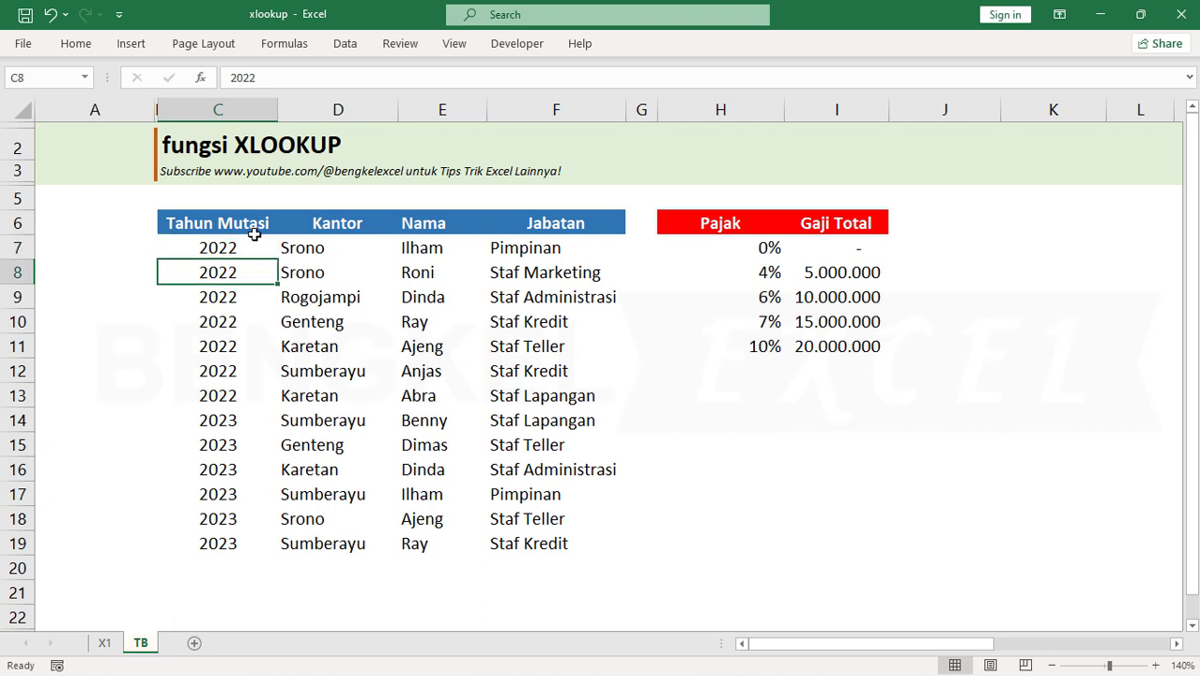
# Examine the mutation table and the Pajak and Gaji Total table on sheet TB, plus the Jabatan 2022 column on sheet X1
pyautogui.click(254, 233)
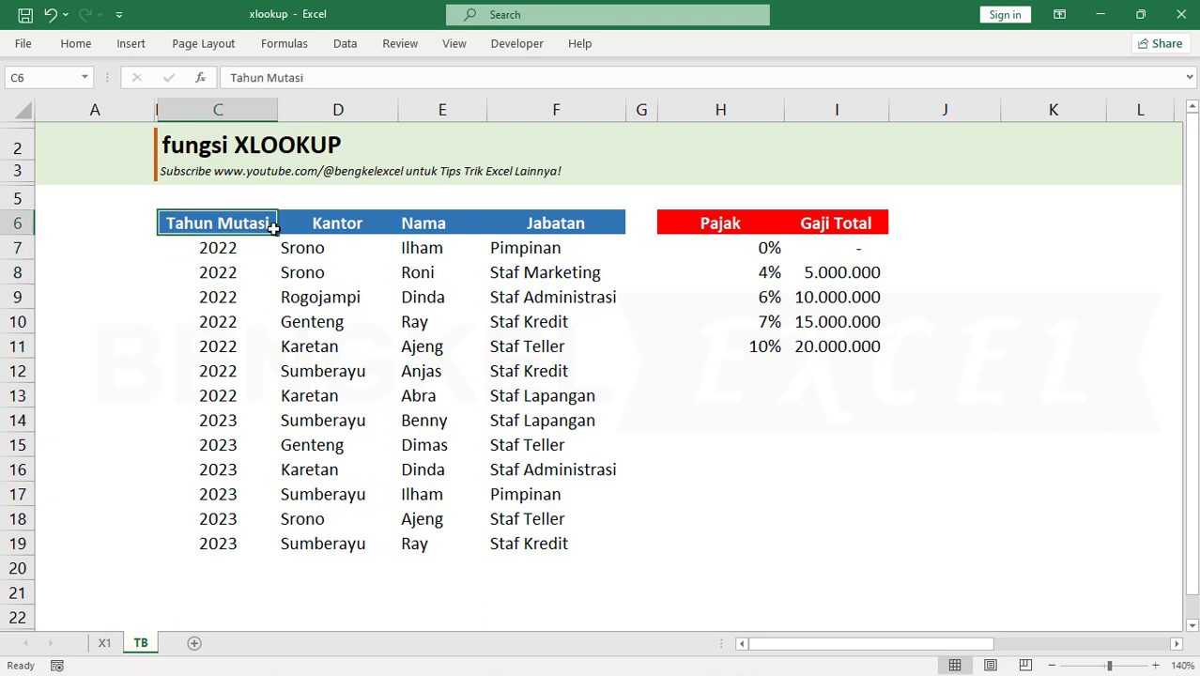
pyautogui.click(757, 231)
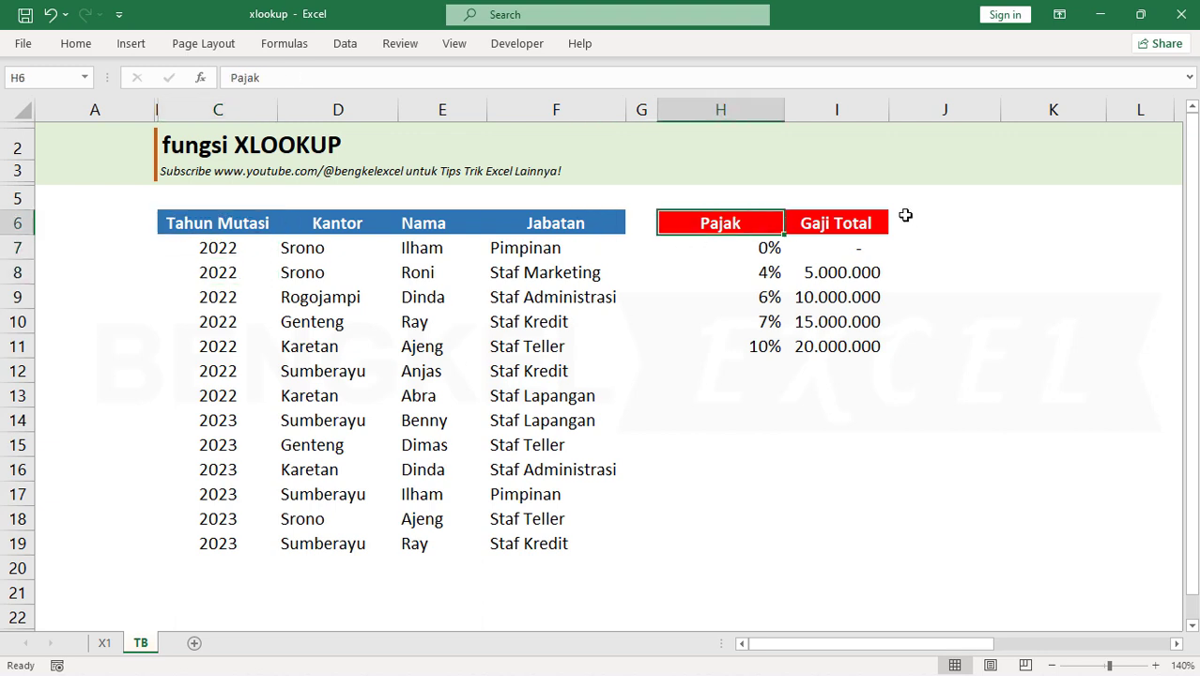
pyautogui.click(834, 222)
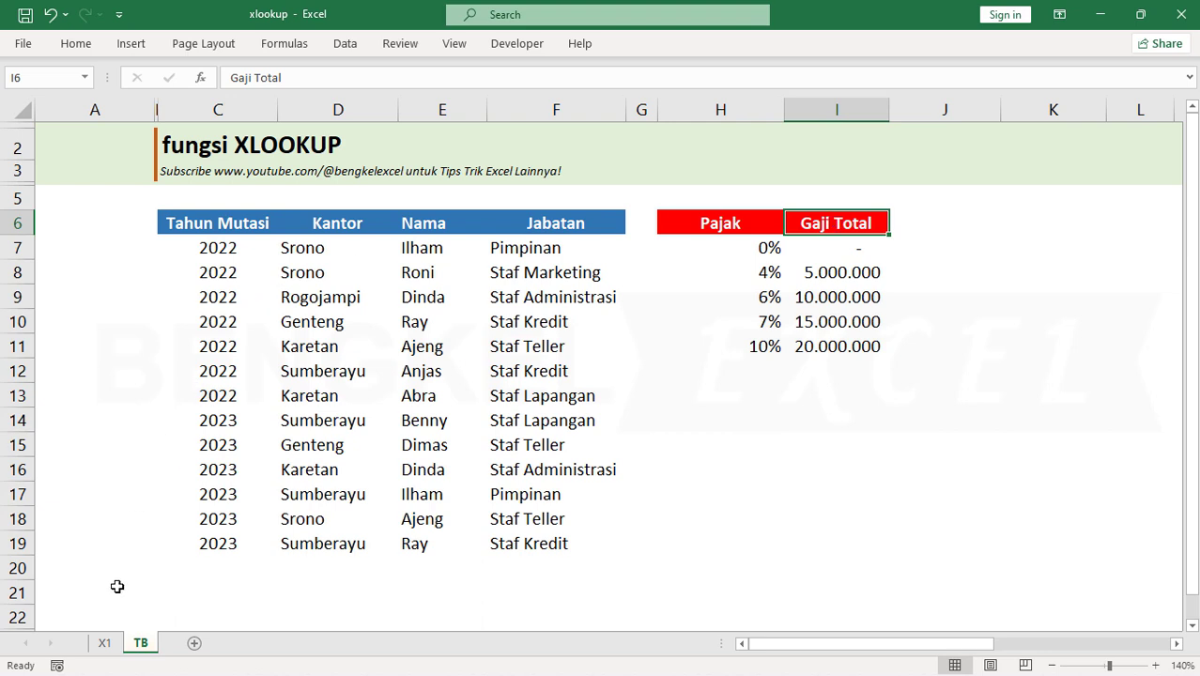
pyautogui.click(104, 642)
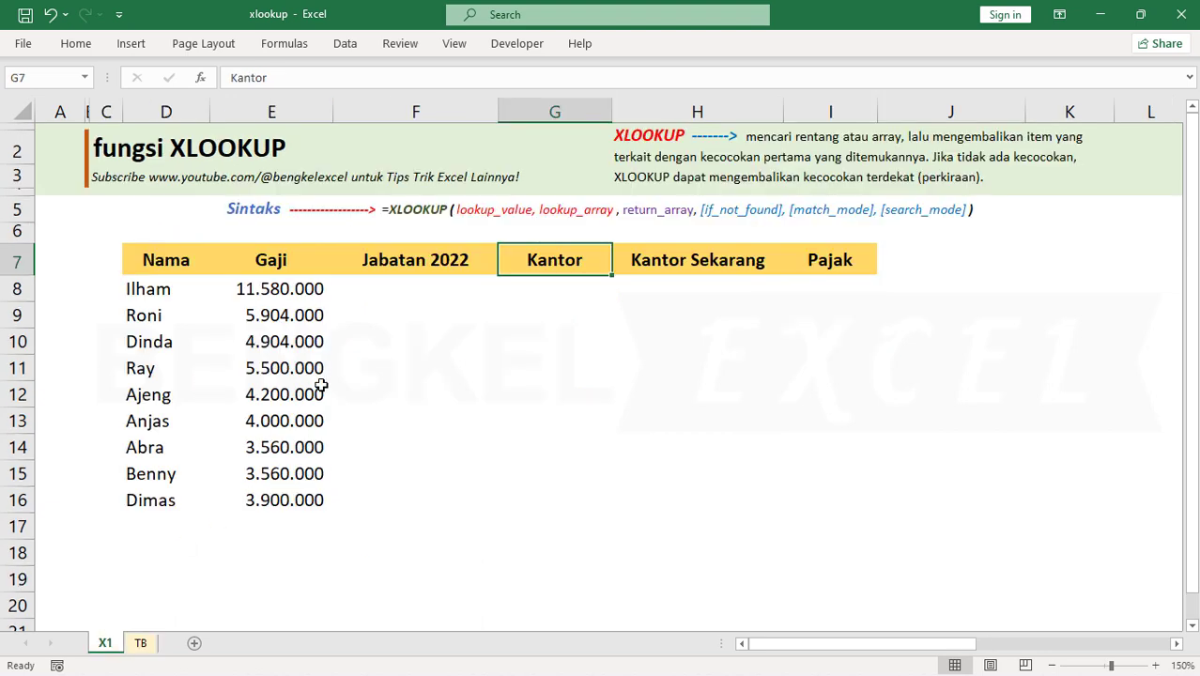
pyautogui.click(419, 259)
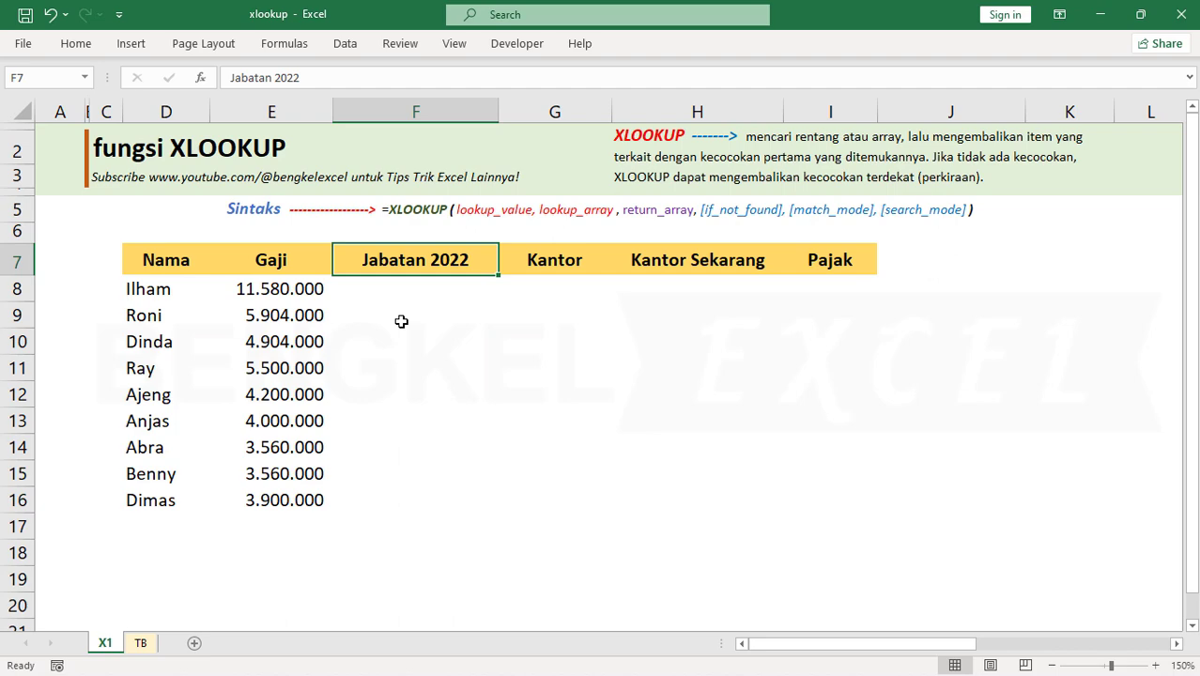
pyautogui.click(141, 642)
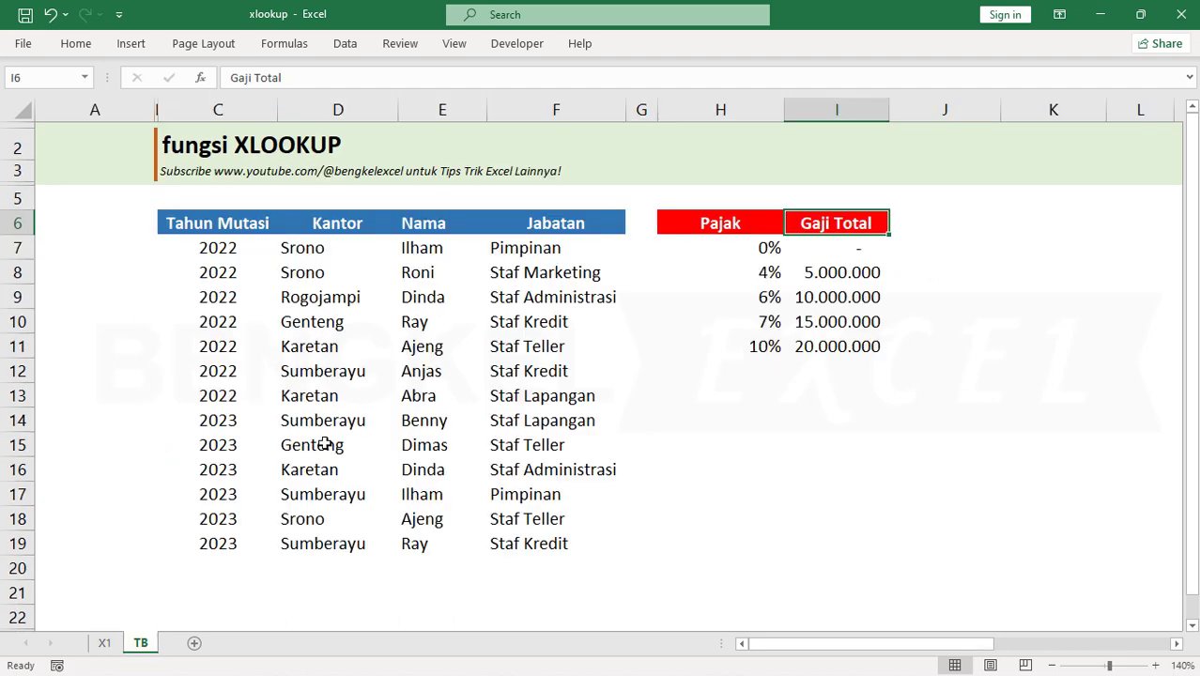
pyautogui.moveTo(211, 240); pyautogui.dragTo(570, 397)
pyautogui.moveTo(260, 423); pyautogui.dragTo(573, 547)
pyautogui.click(104, 642)
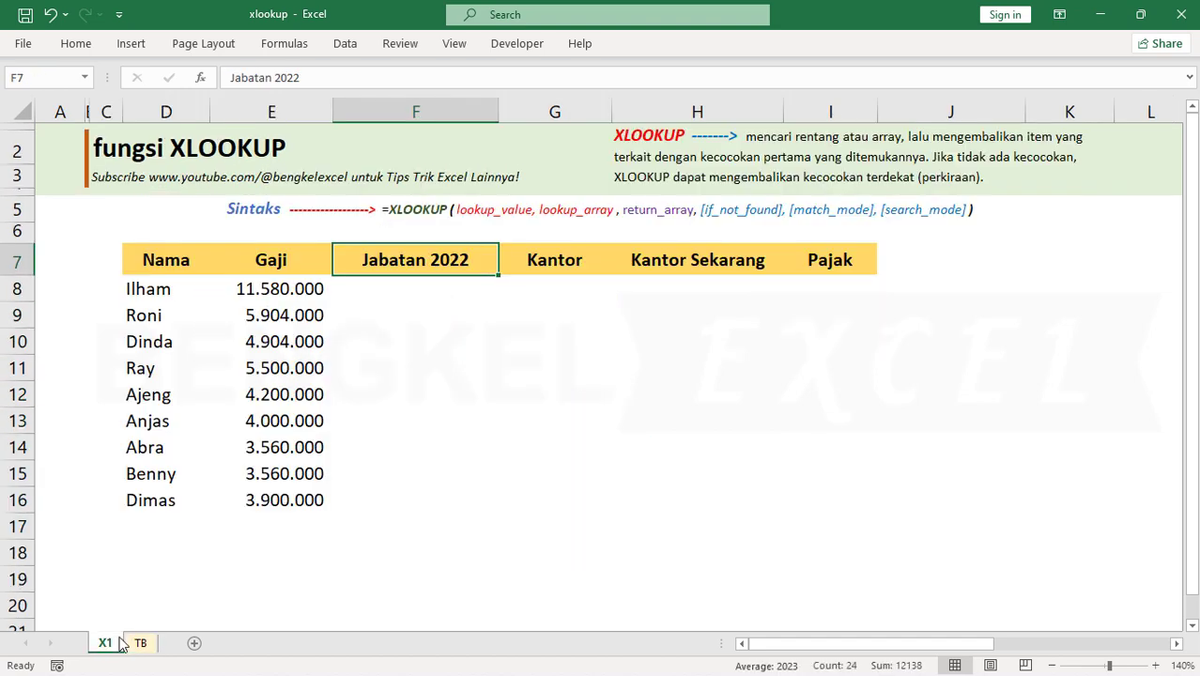
# Compare the first employee name on sheet X1 with the Nama and Jabatan columns on sheet TB
pyautogui.click(177, 294)
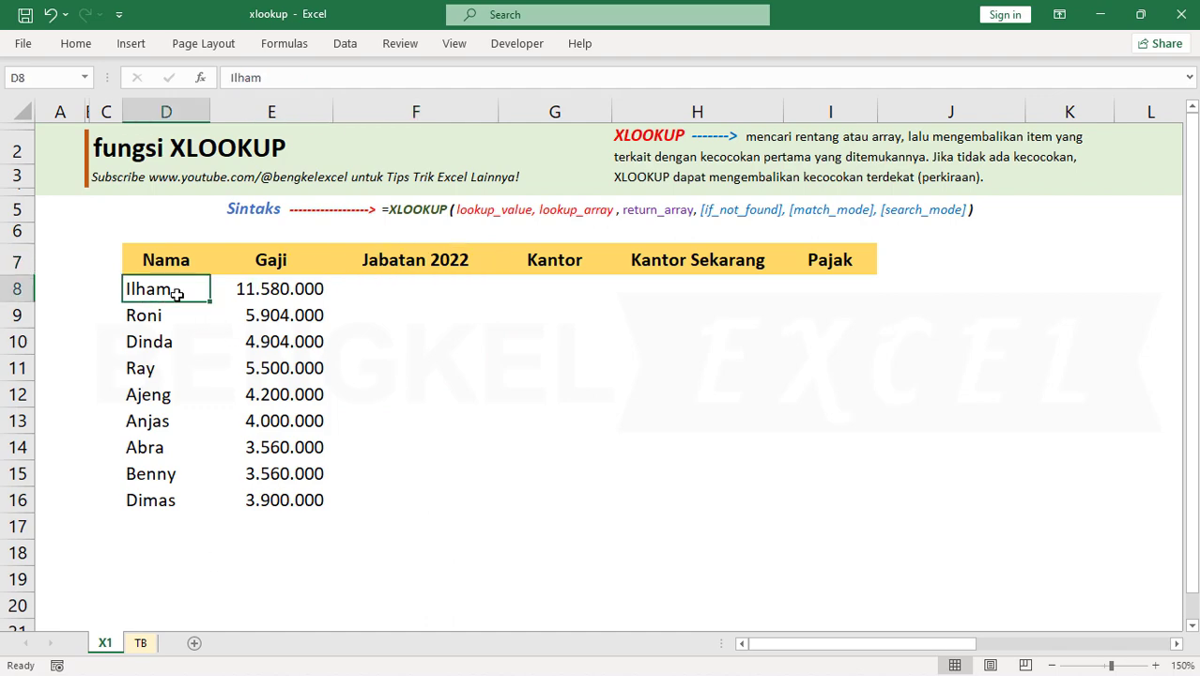
pyautogui.click(140, 642)
pyautogui.click(434, 246)
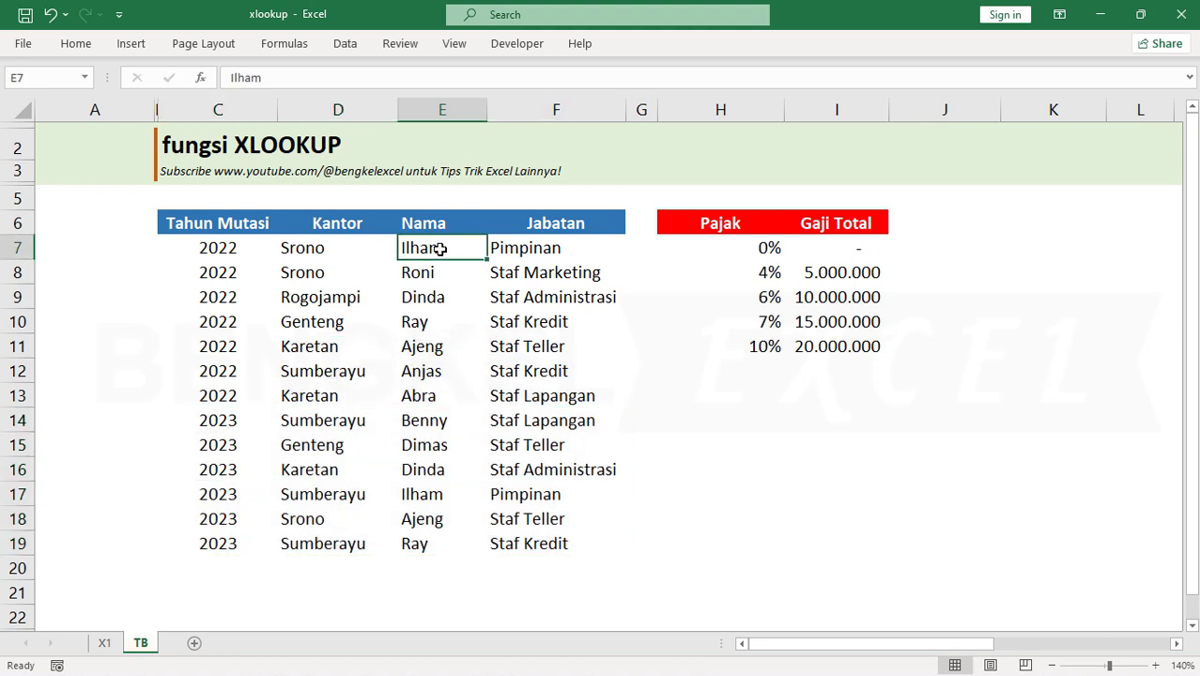
pyautogui.click(526, 251)
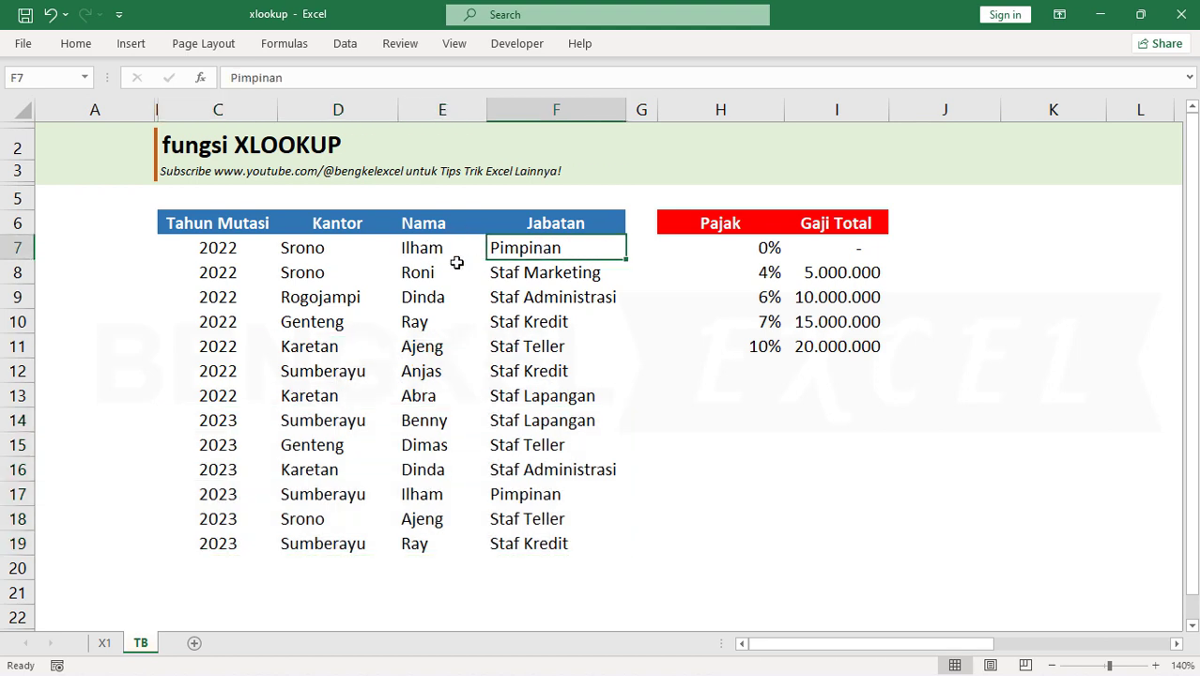
pyautogui.click(422, 248)
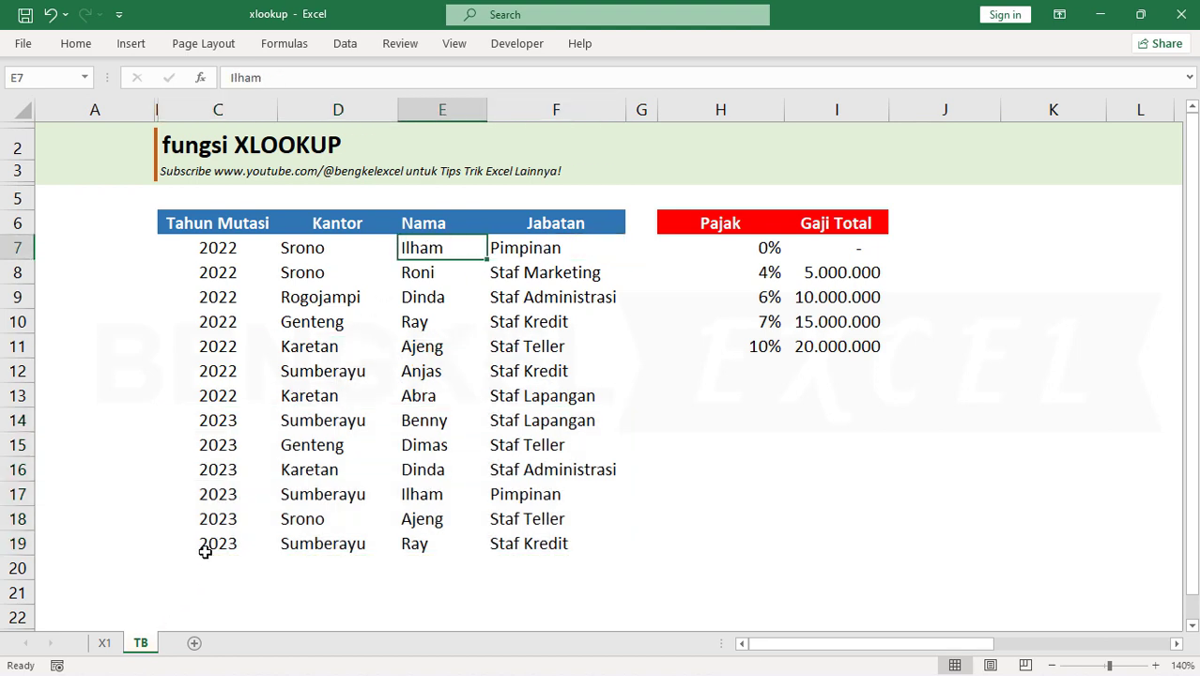
pyautogui.moveTo(433, 247); pyautogui.dragTo(531, 534)
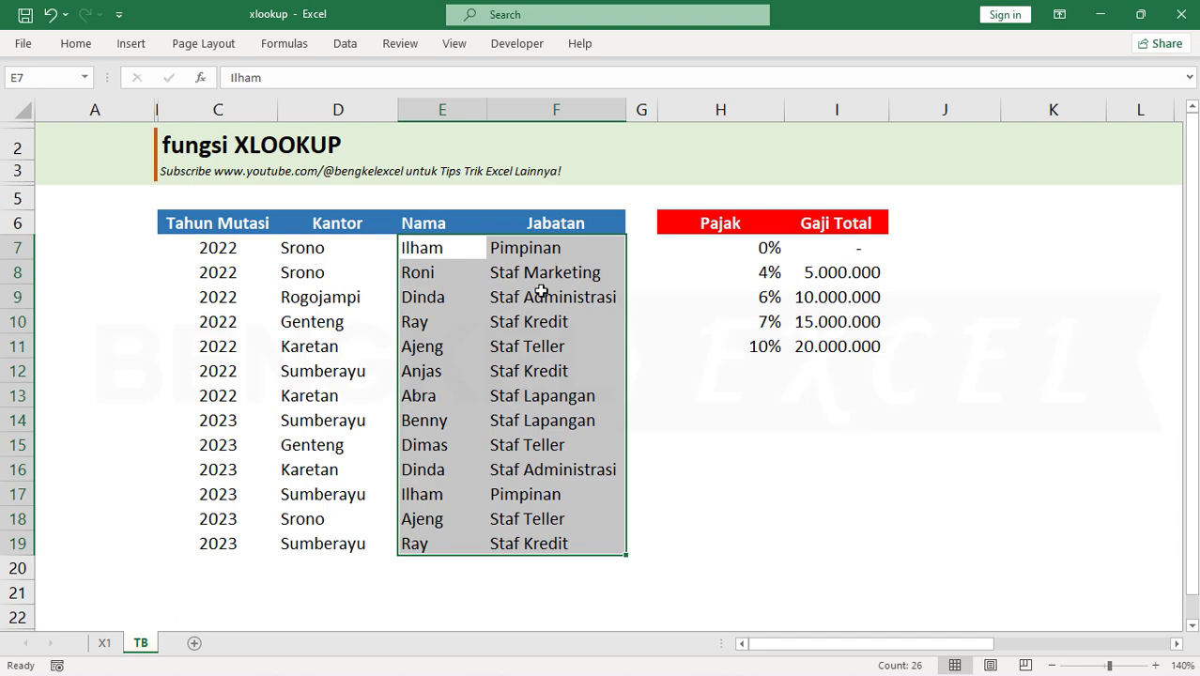
# Start an XLOOKUP formula in cell F8 of sheet X1 with D8 as the lookup value
pyautogui.click(105, 642)
pyautogui.click(398, 290)
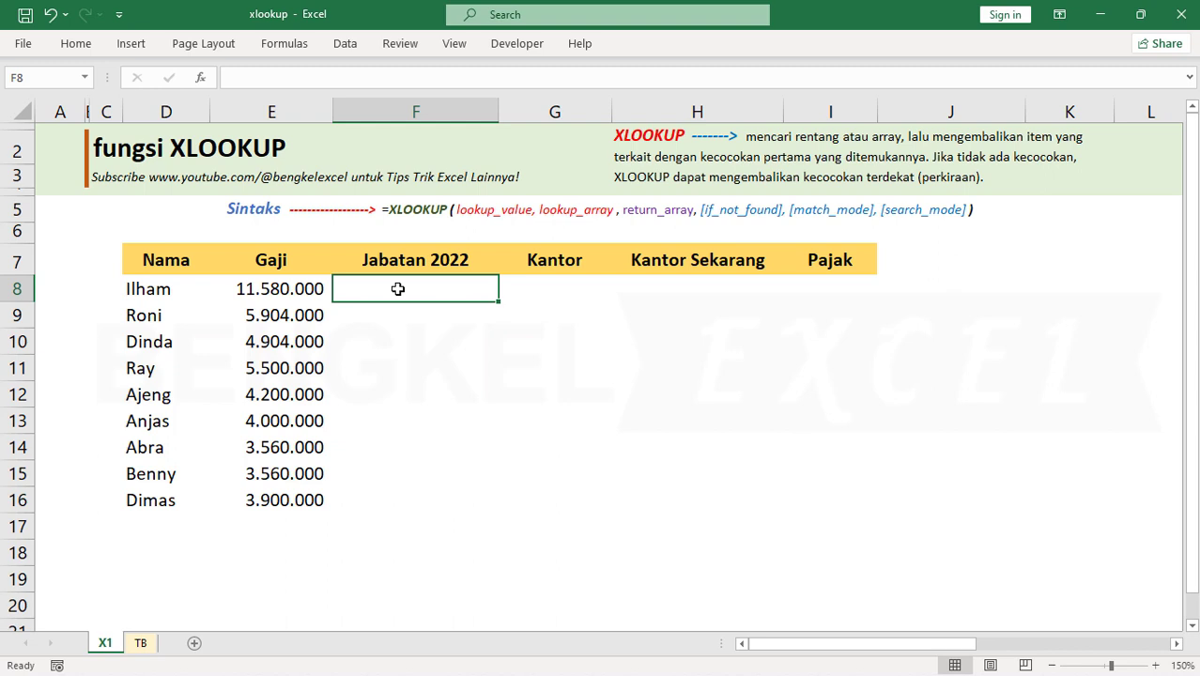
pyautogui.write('=')
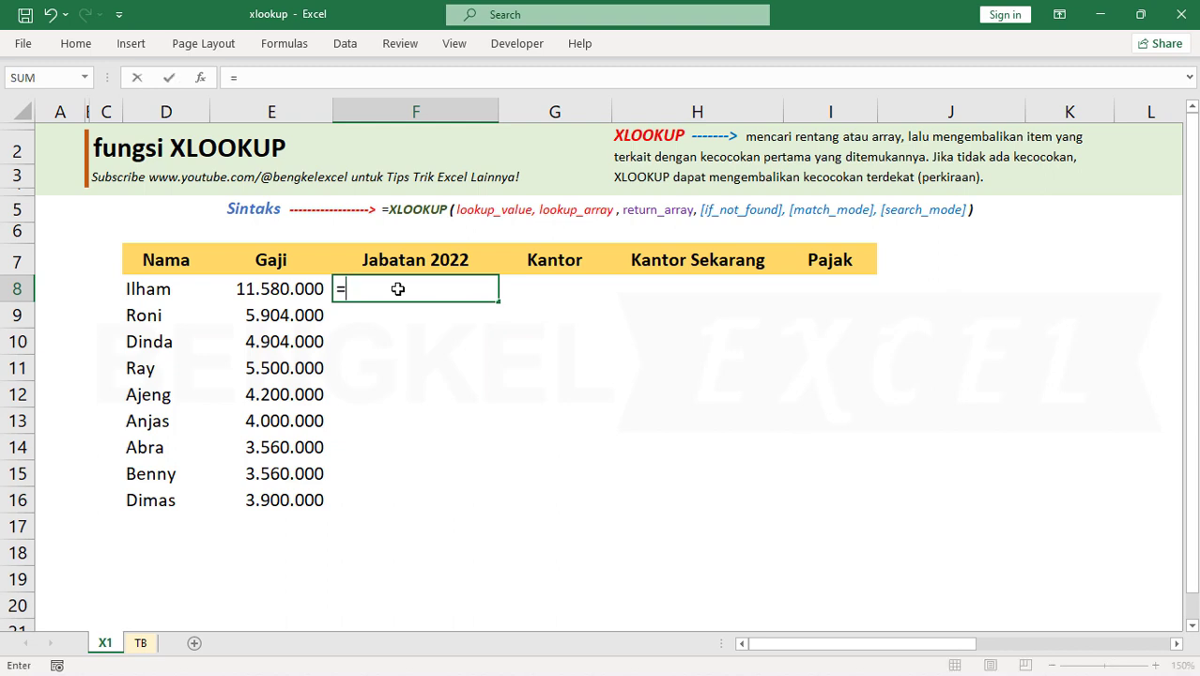
pyautogui.write('x')
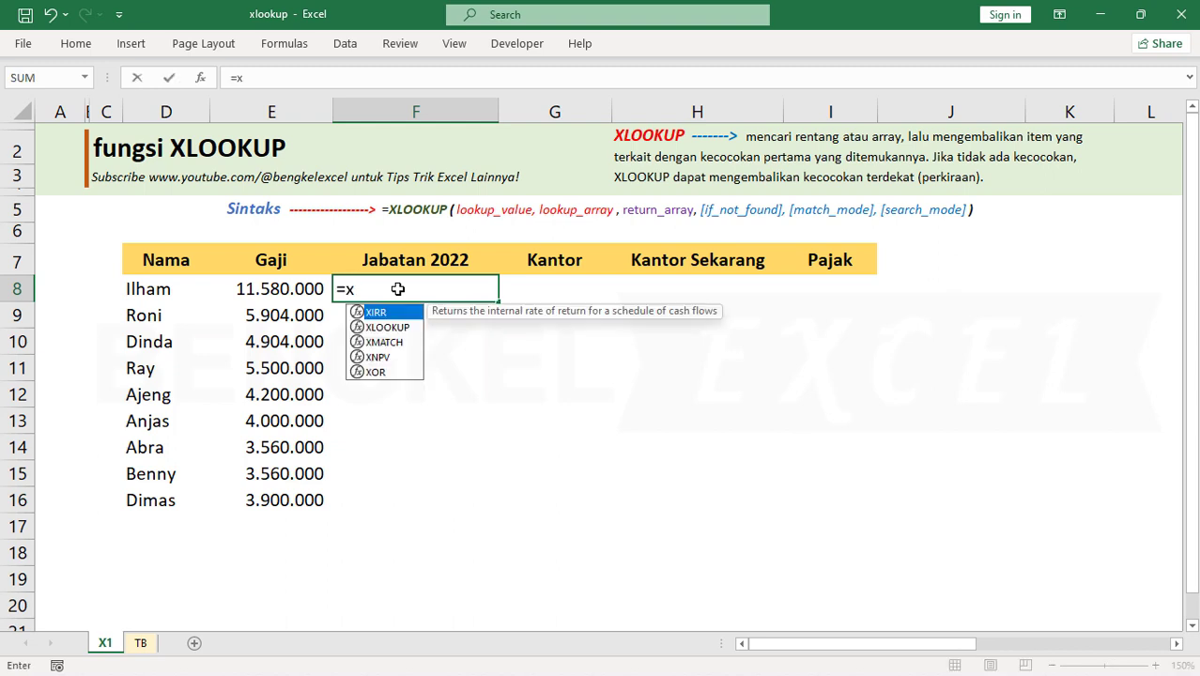
pyautogui.write('l')
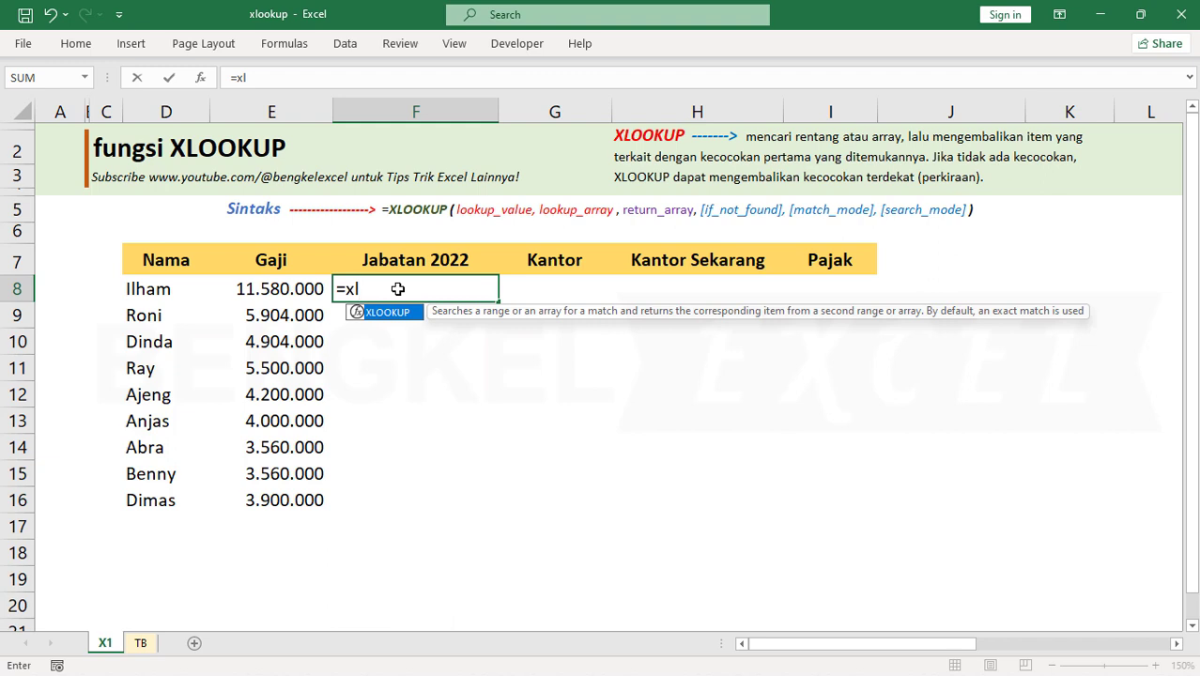
pyautogui.press('Tab')
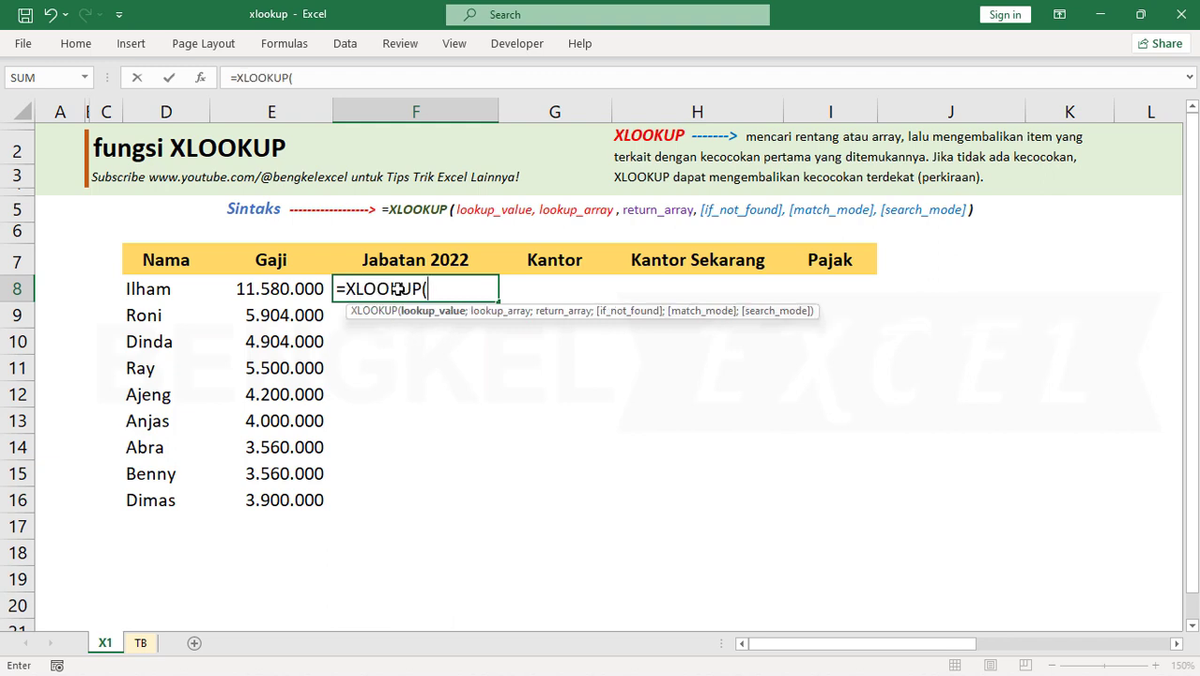
pyautogui.click(199, 292)
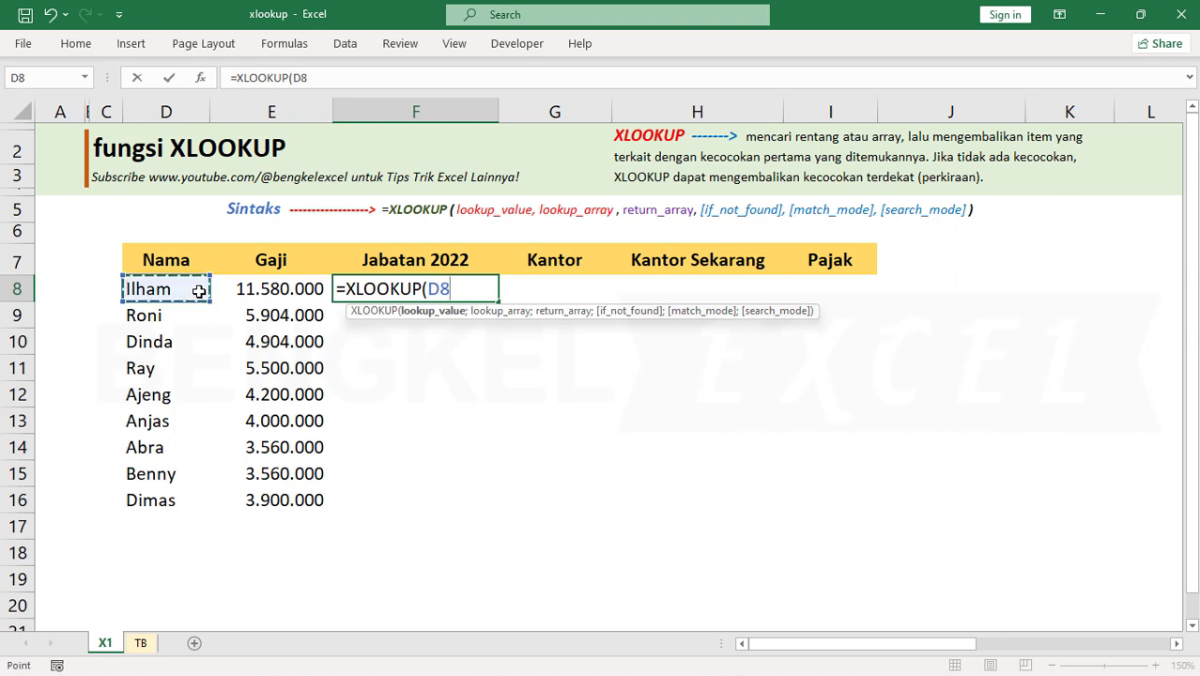
pyautogui.write(';')
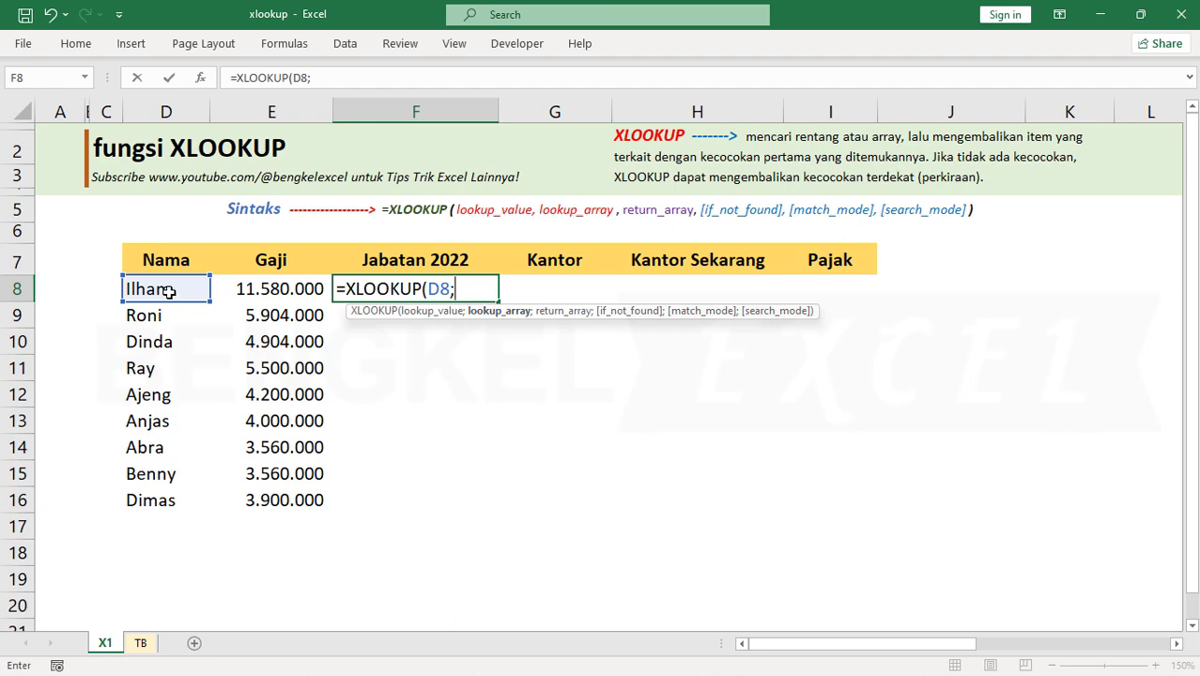
# Set the lookup array to TB!$E$7:$E$19 and the return array to TB!$F$7:$F$19, both as absolute references
pyautogui.click(141, 642)
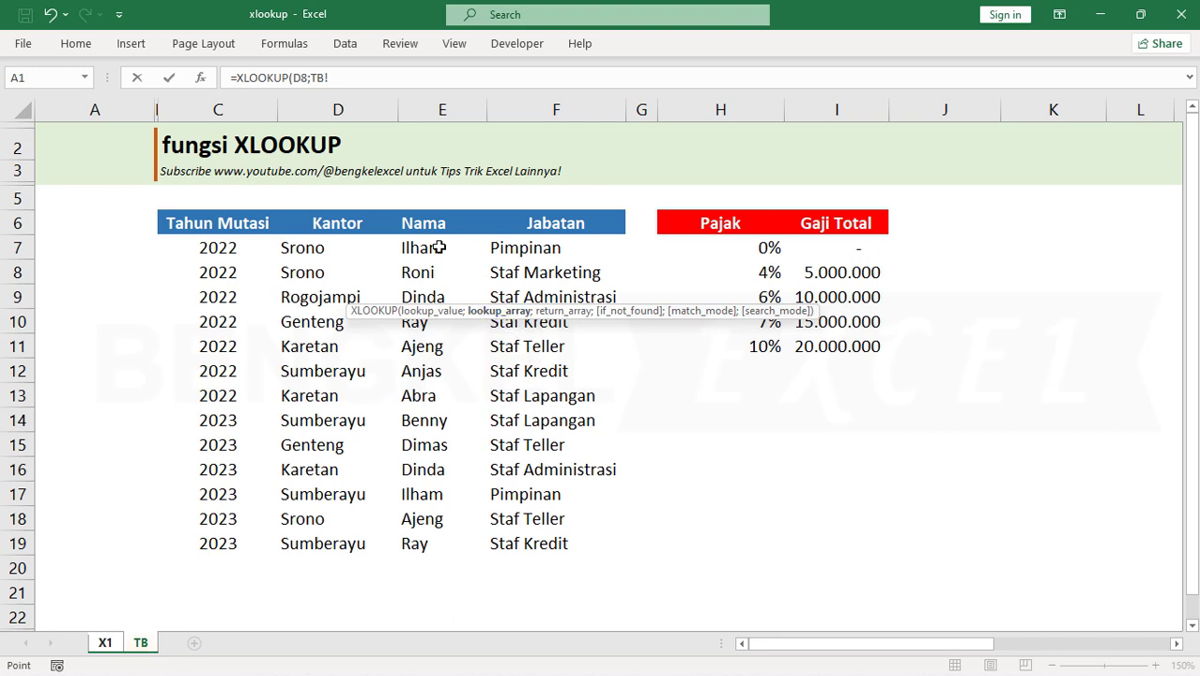
pyautogui.moveTo(441, 247); pyautogui.dragTo(425, 551)
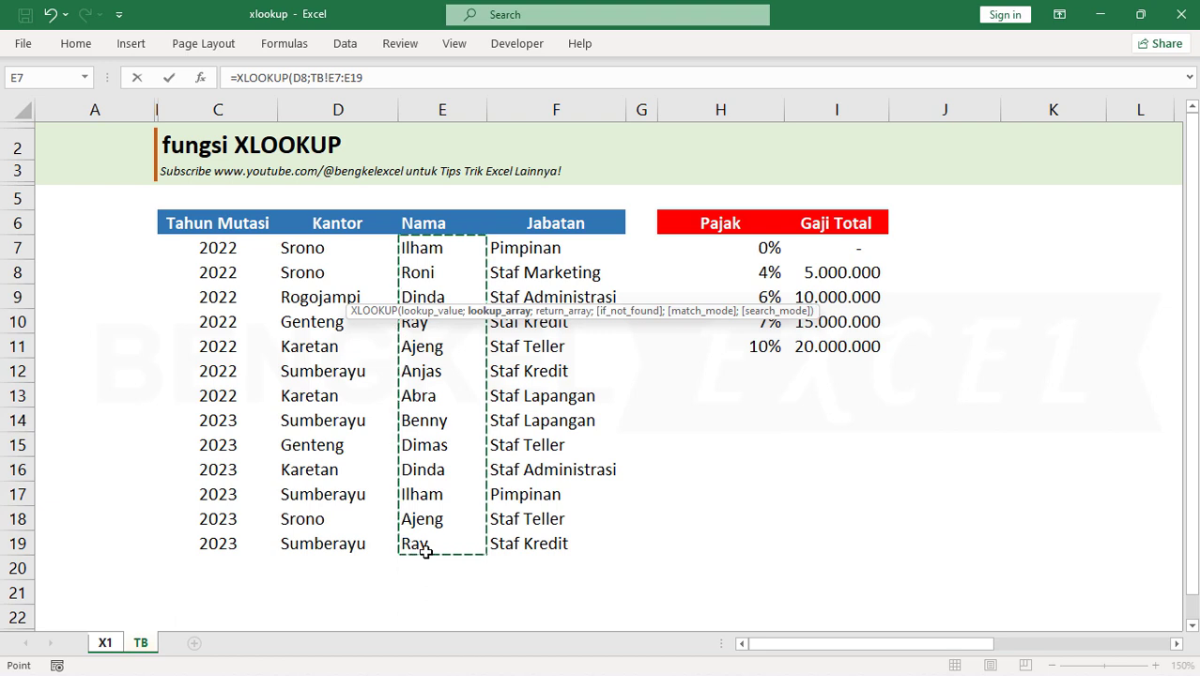
pyautogui.press('F4')
pyautogui.press('F4')
pyautogui.write(';')
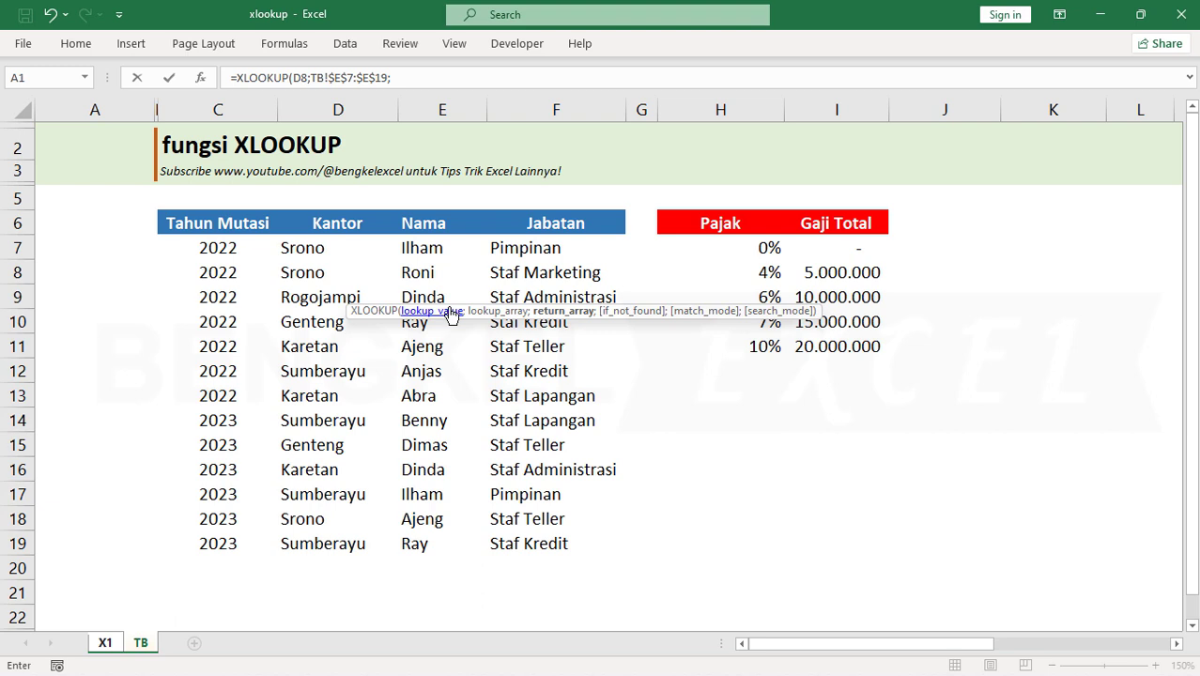
pyautogui.moveTo(554, 248); pyautogui.dragTo(557, 543)
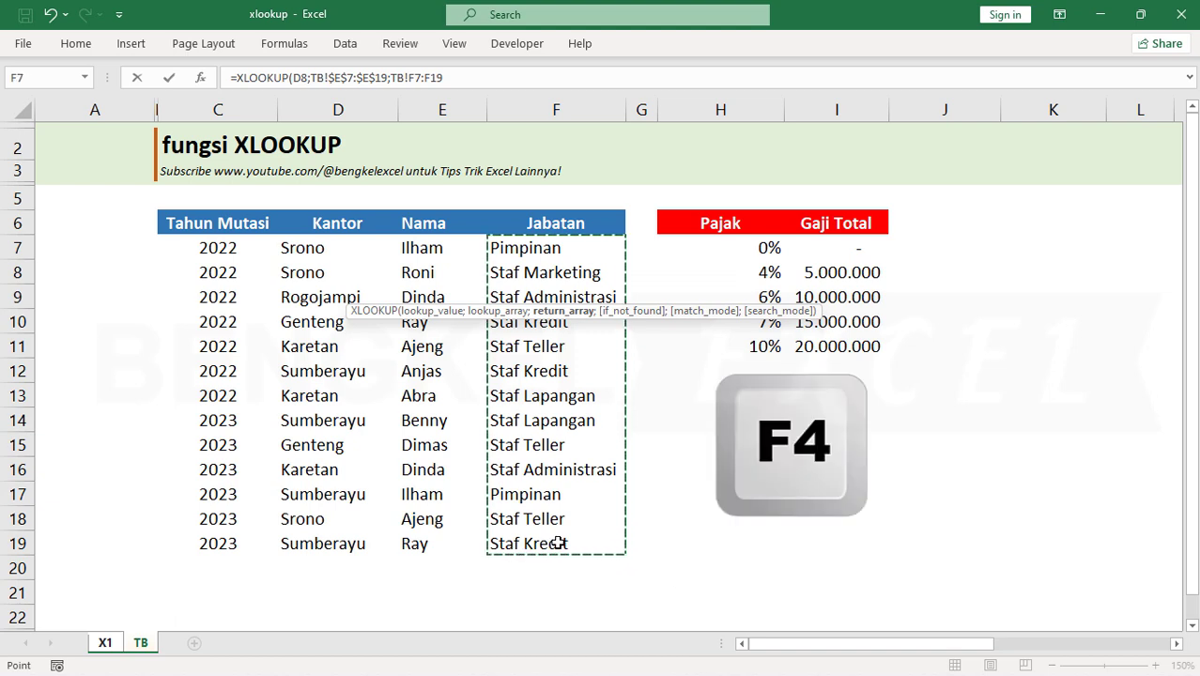
pyautogui.press('F4')
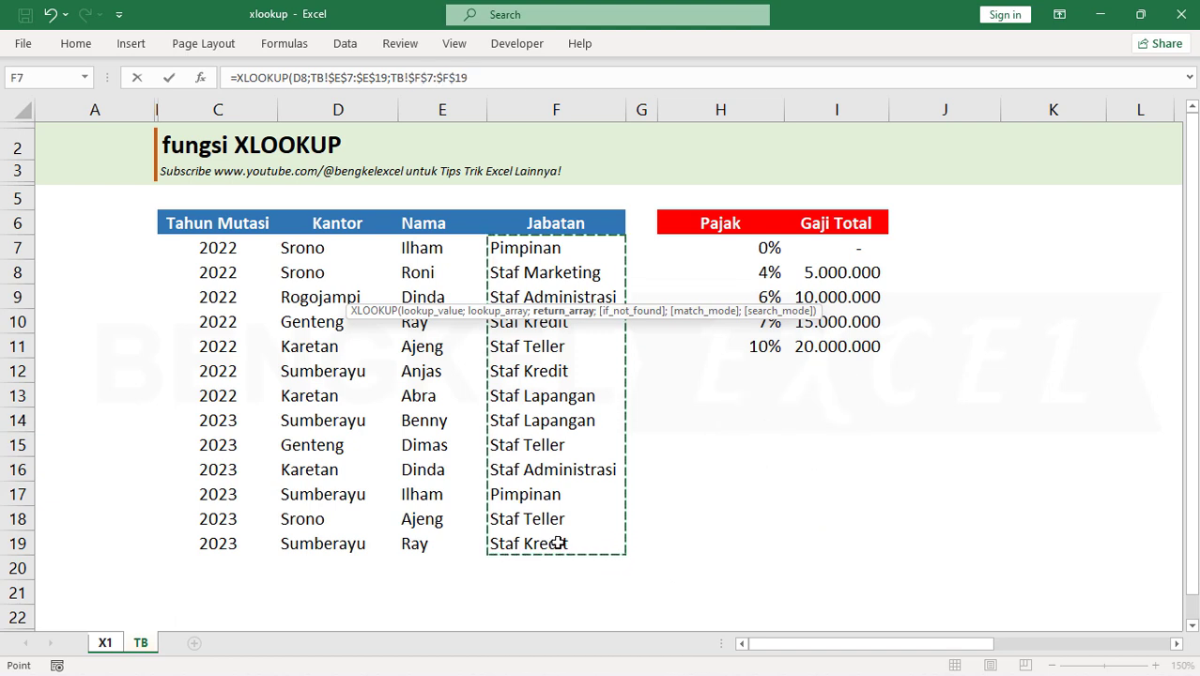
# Add "Data Tidak Ada" as the if_not_found argument and complete the XLOOKUP formula
pyautogui.write(';"Data T')
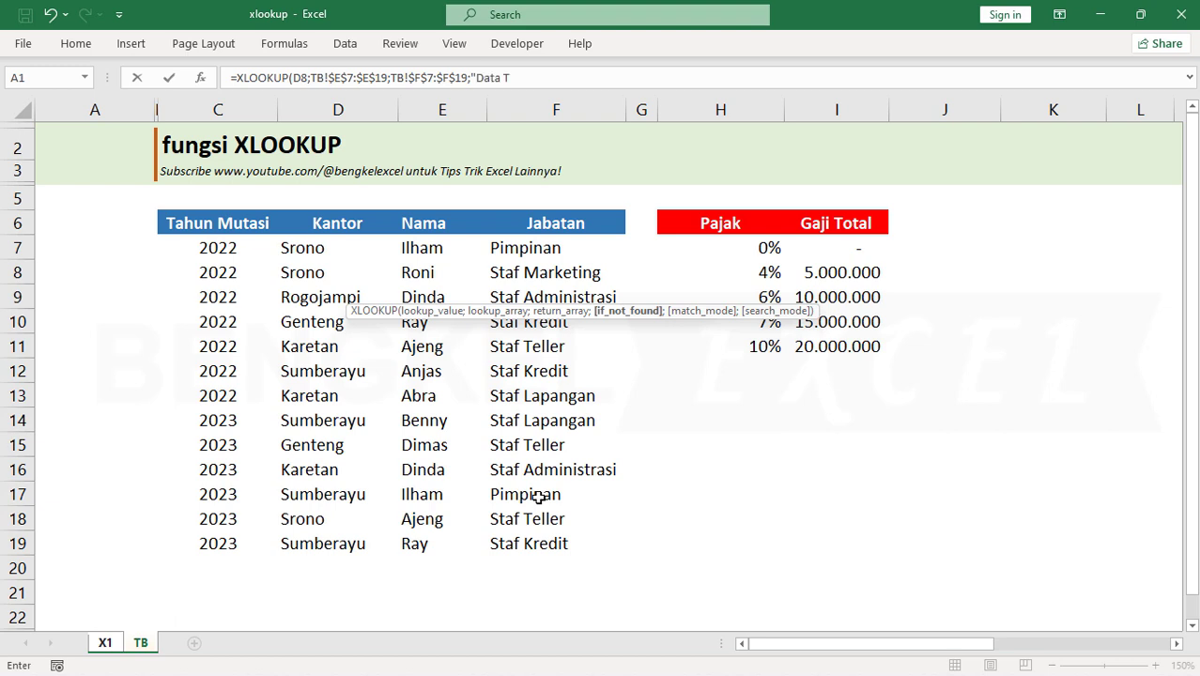
pyautogui.write('idak ADF')
pyautogui.write(')')
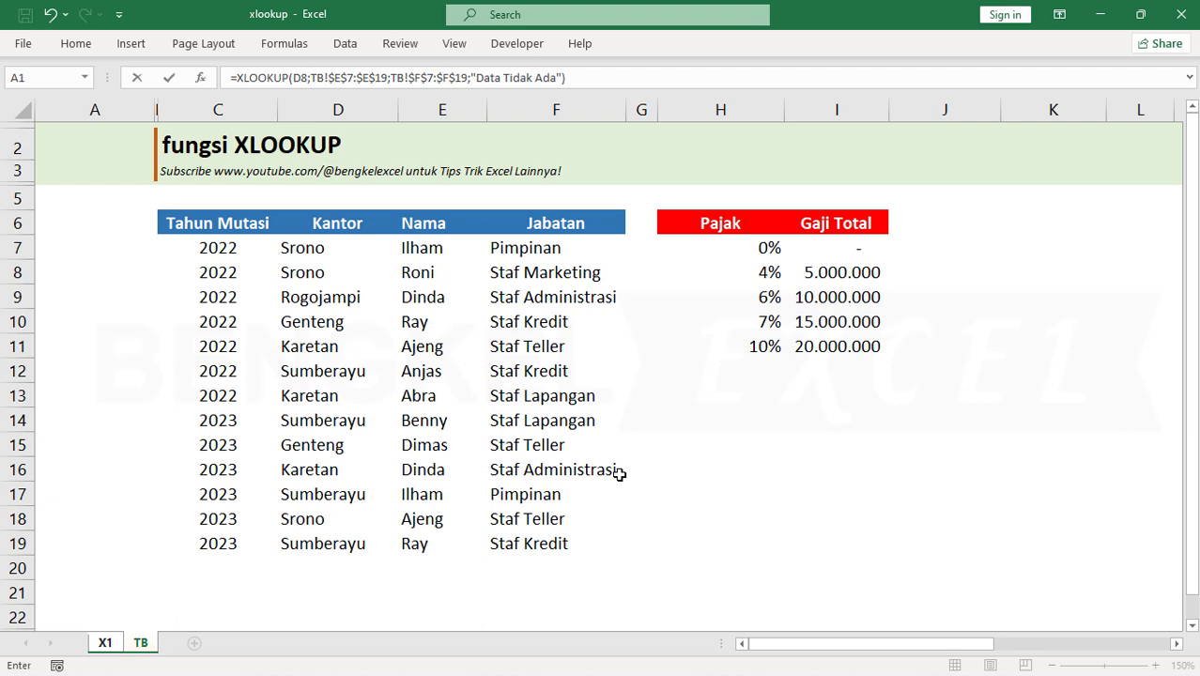
pyautogui.press('BackSpace')
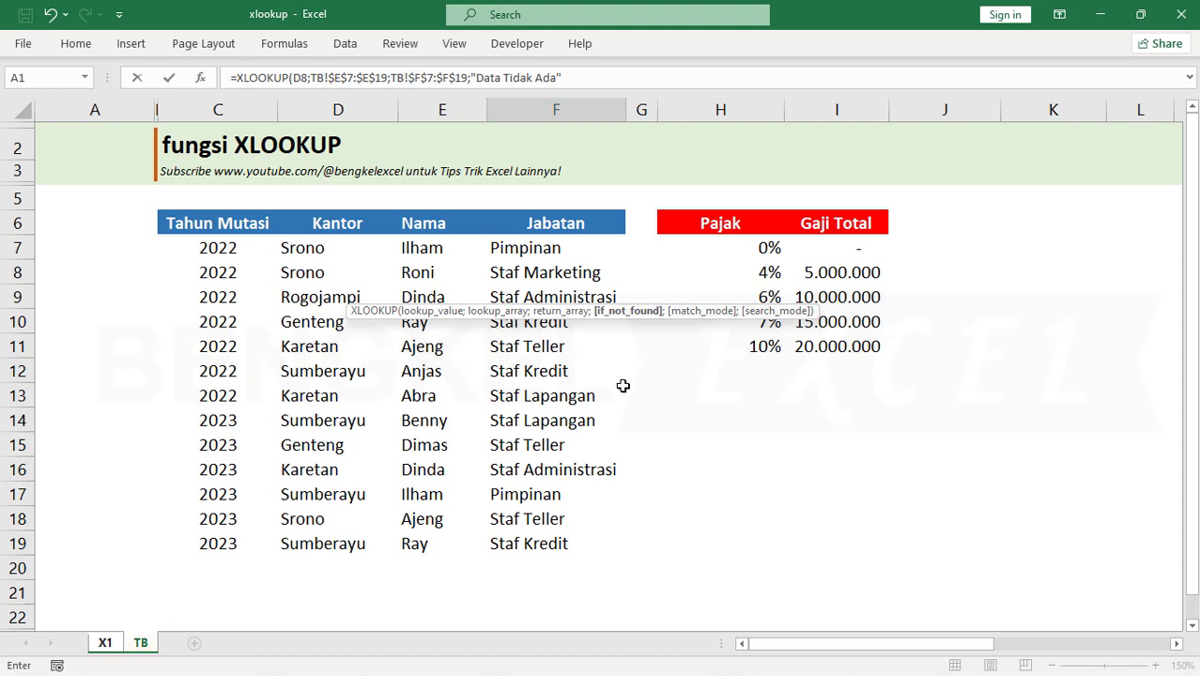
pyautogui.write(')')
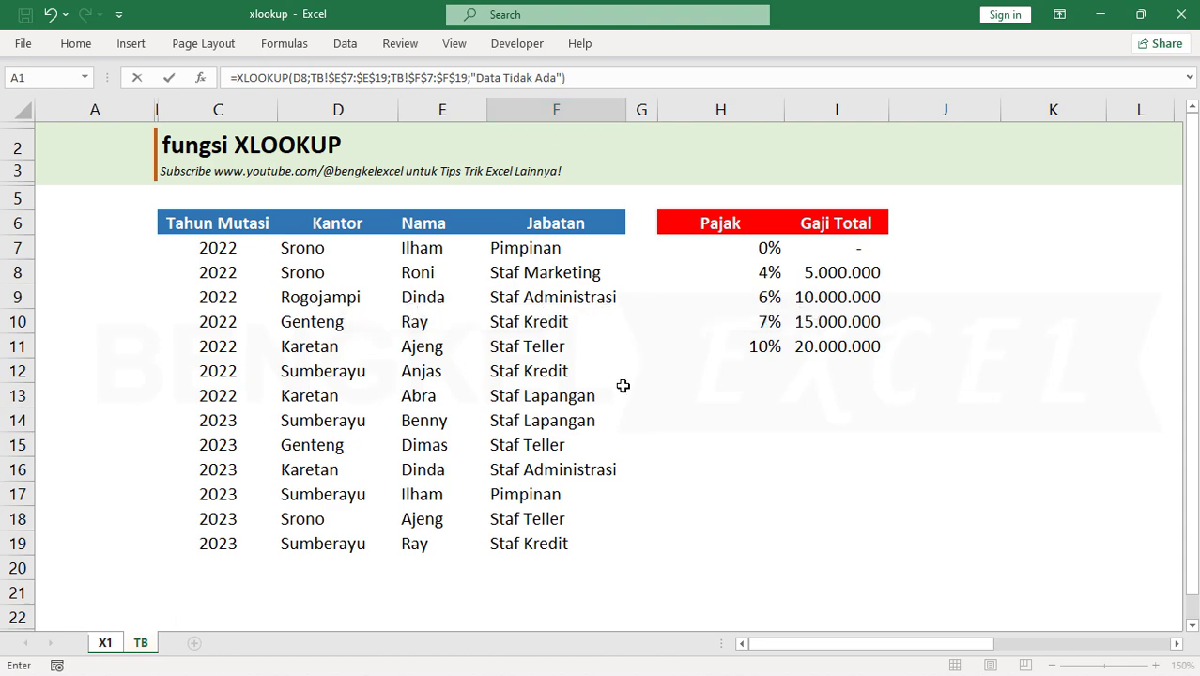
pyautogui.press('Return')
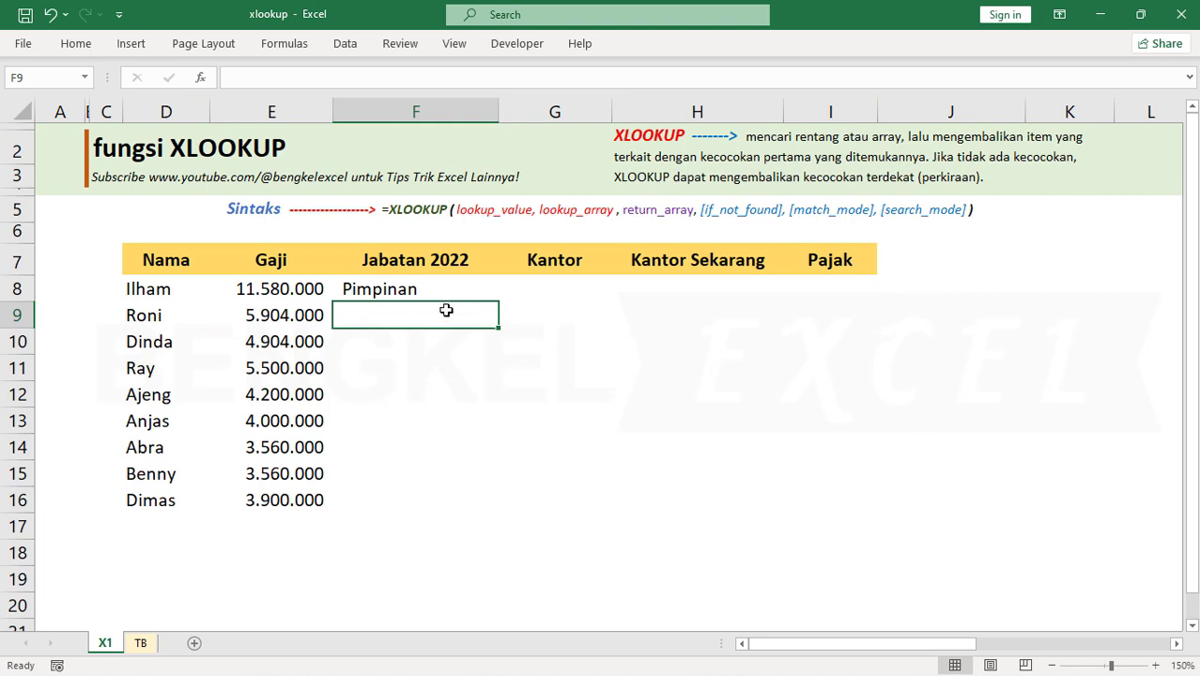
# Fill the XLOOKUP formula from F8 down the Jabatan 2022 column to row 16
pyautogui.click(421, 289)
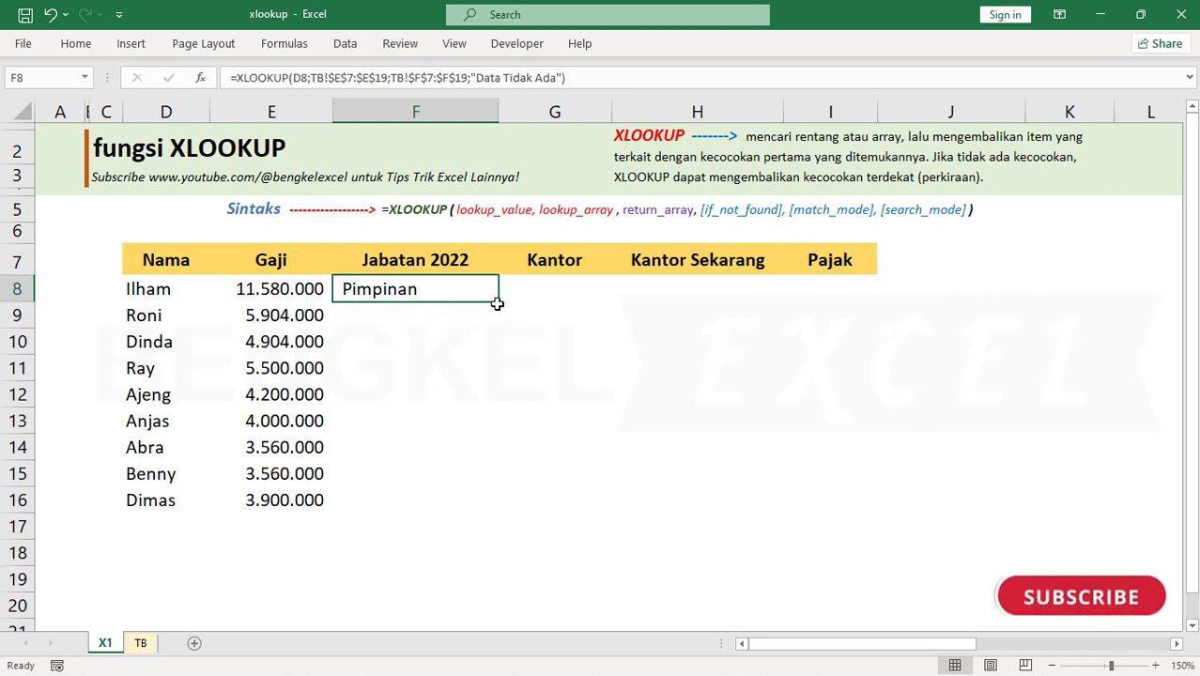
pyautogui.doubleClick(498, 304)
pyautogui.click(413, 368)
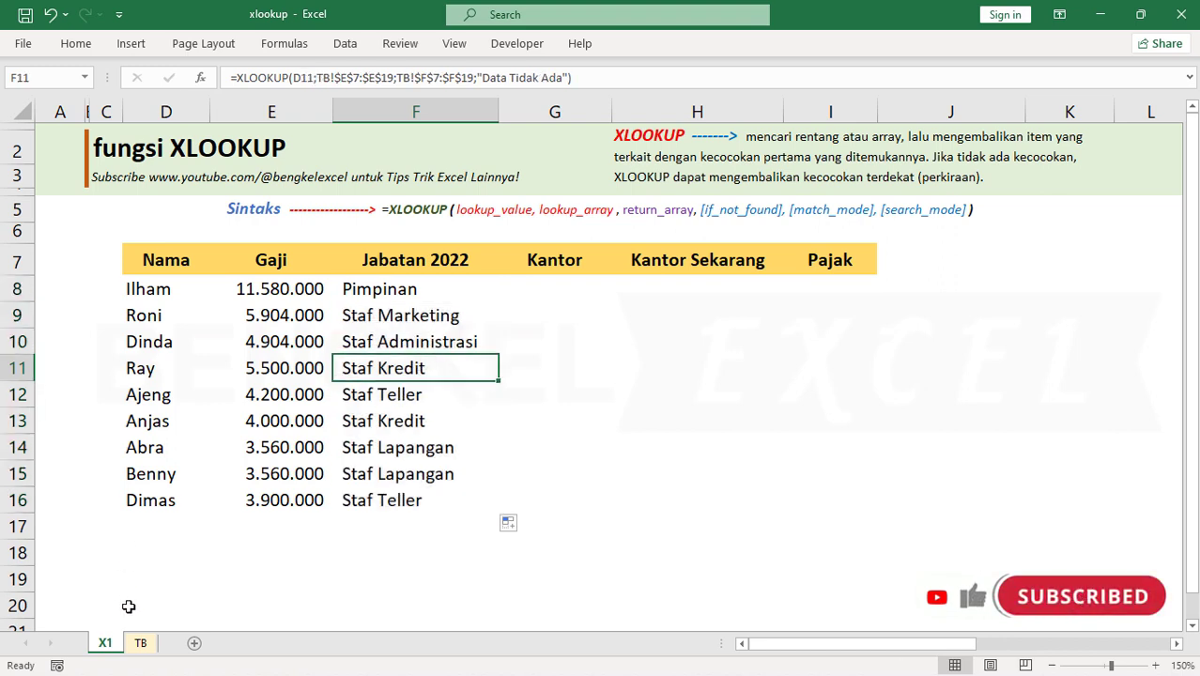
# Check the last employee's Jabatan 2022 result against the 2022 and 2023 records on sheet TB
pyautogui.click(175, 513)
pyautogui.click(360, 499)
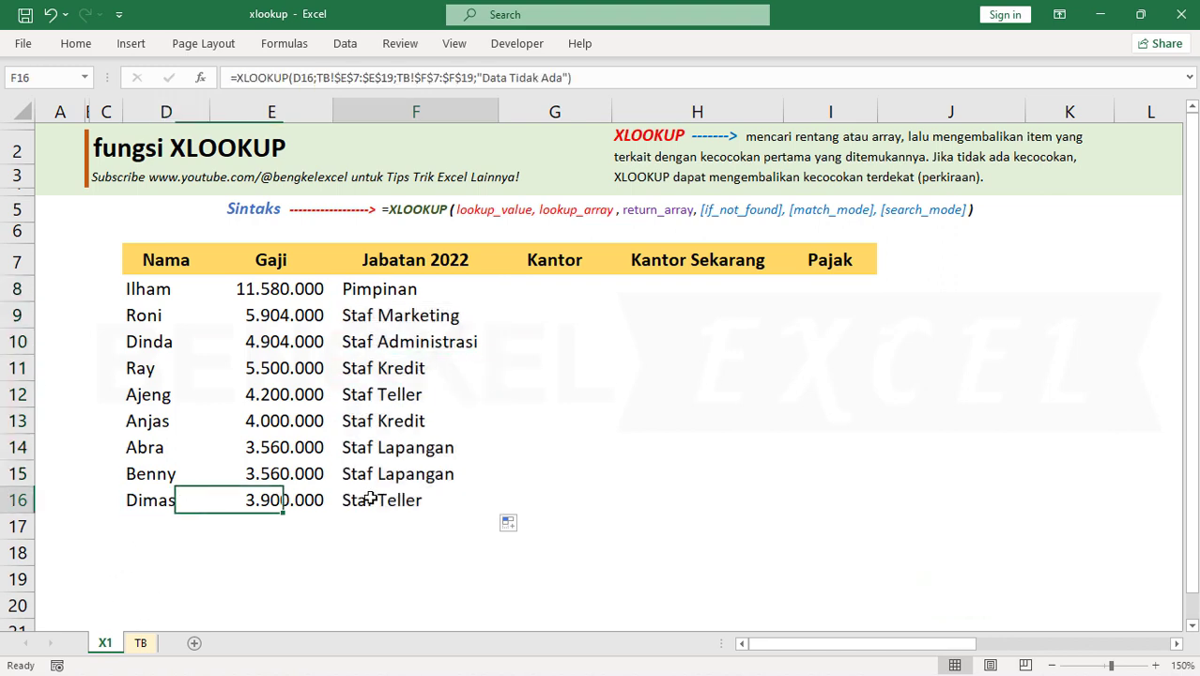
pyautogui.click(143, 643)
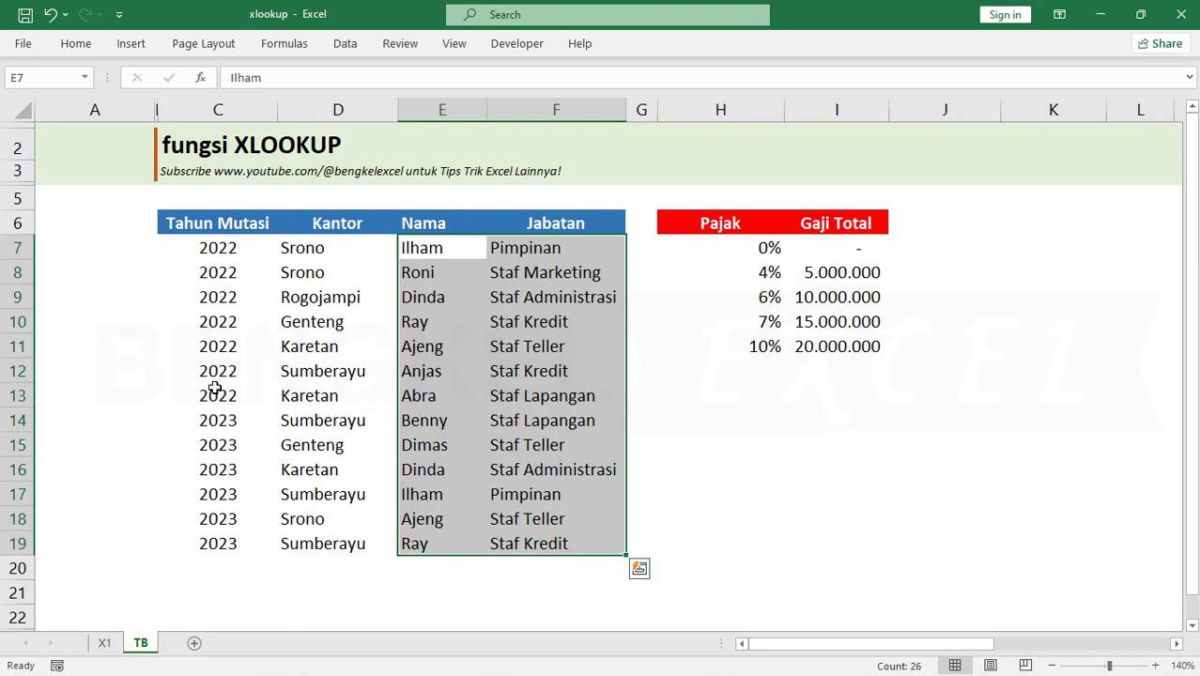
pyautogui.moveTo(217, 391); pyautogui.dragTo(527, 250)
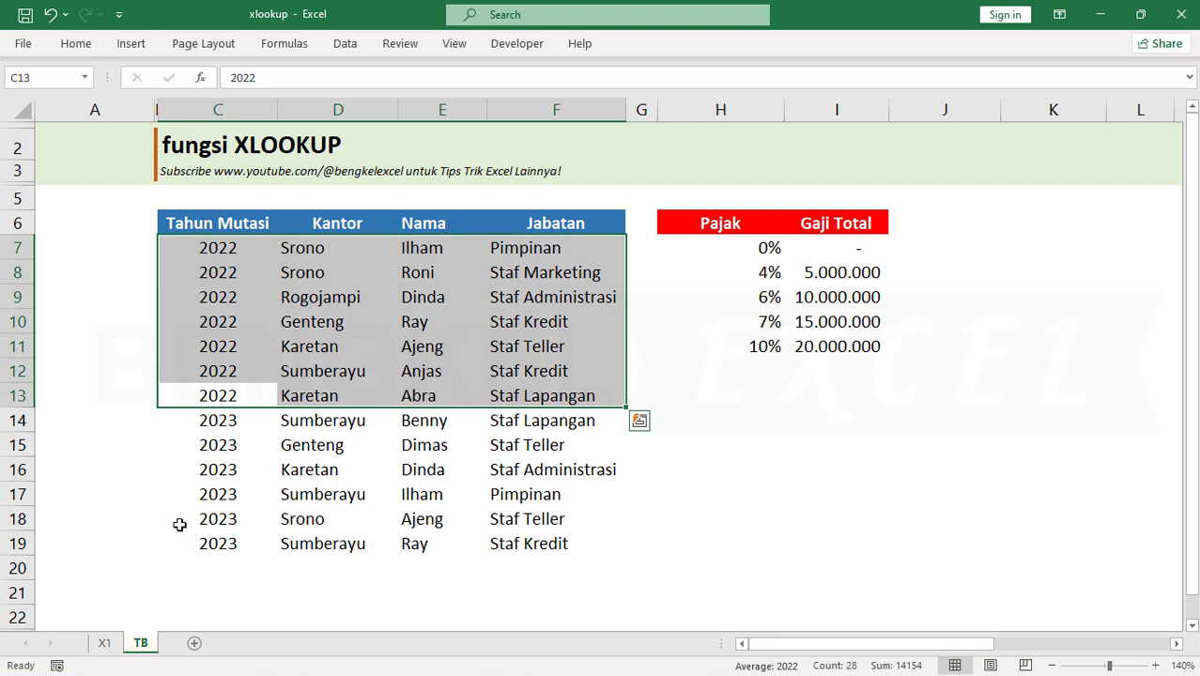
pyautogui.click(216, 544)
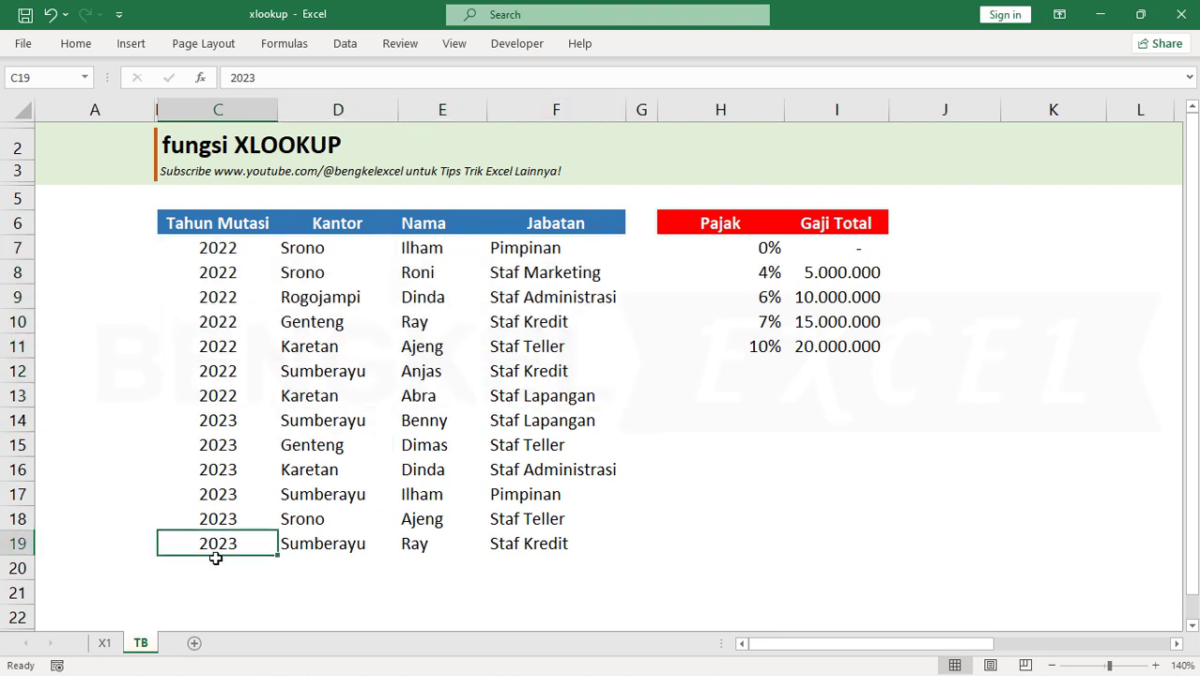
# Compare the 2022 and 2023 records on sheet TB with the employee list on sheet X1
pyautogui.click(495, 435)
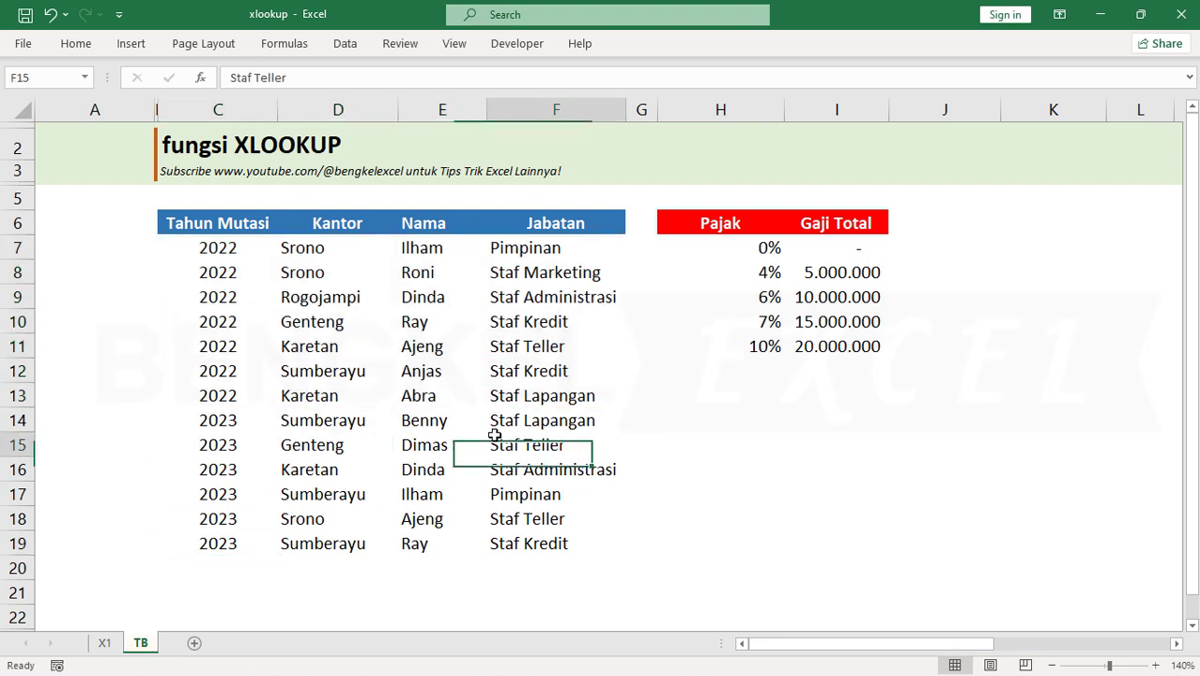
pyautogui.moveTo(495, 436); pyautogui.dragTo(185, 435)
pyautogui.moveTo(230, 249); pyautogui.dragTo(526, 377)
pyautogui.click(239, 463)
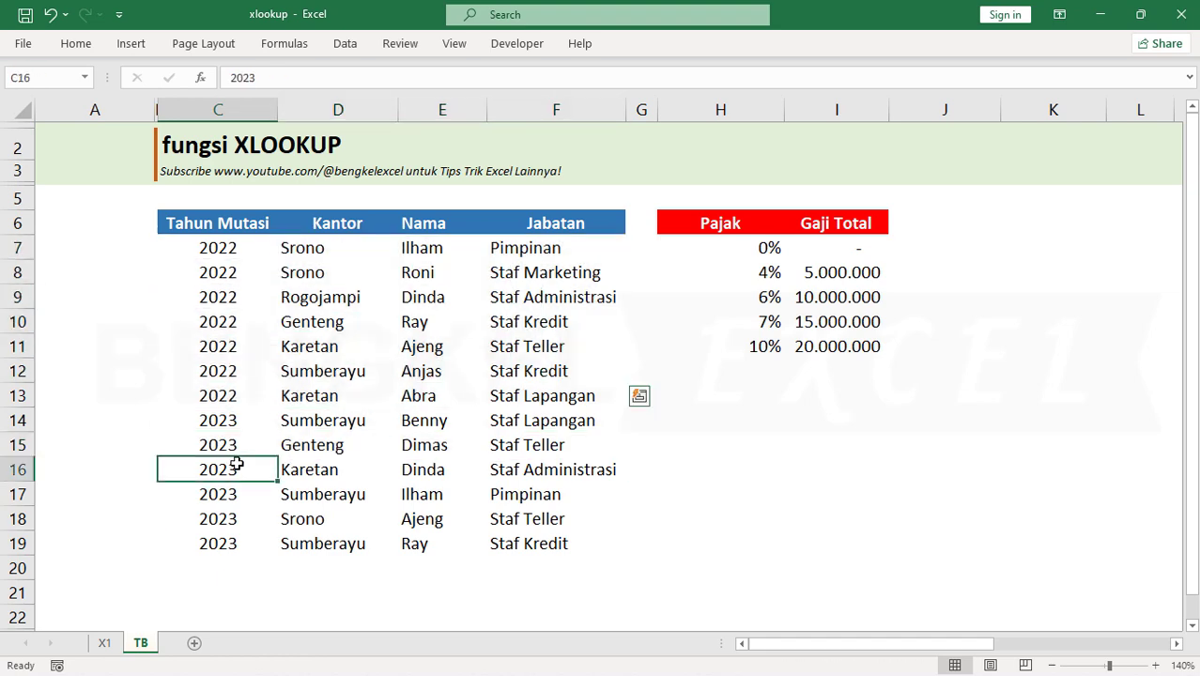
pyautogui.hotkey('ctrl', 'pageup')
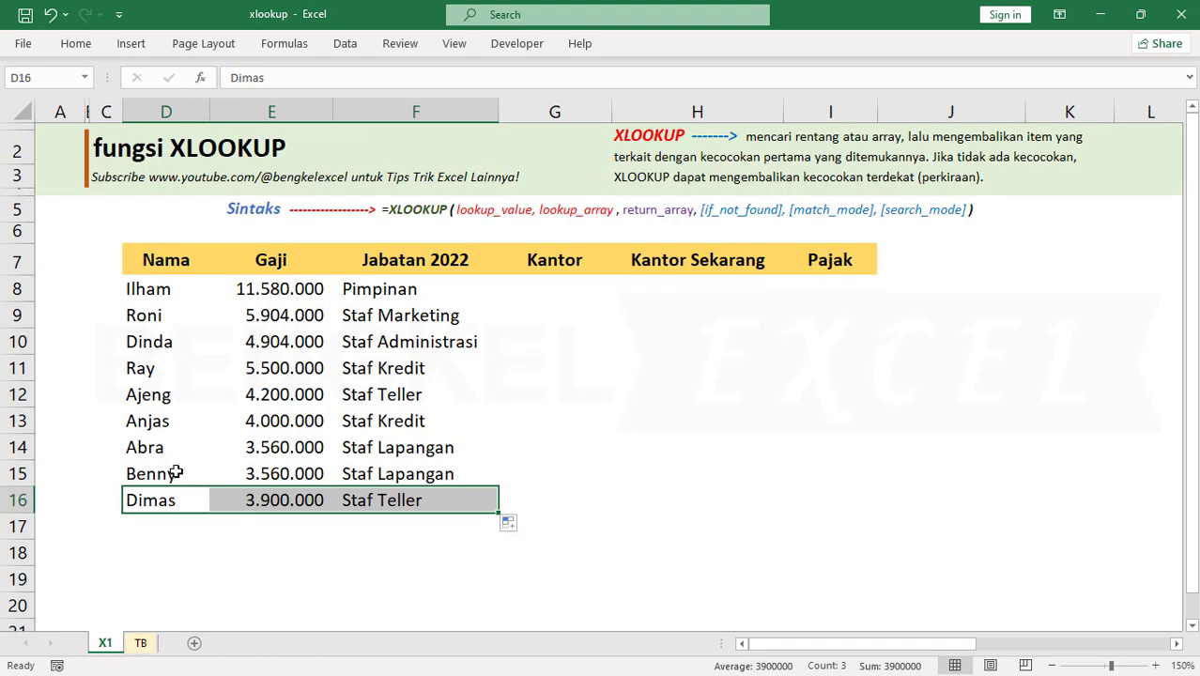
pyautogui.click(162, 315)
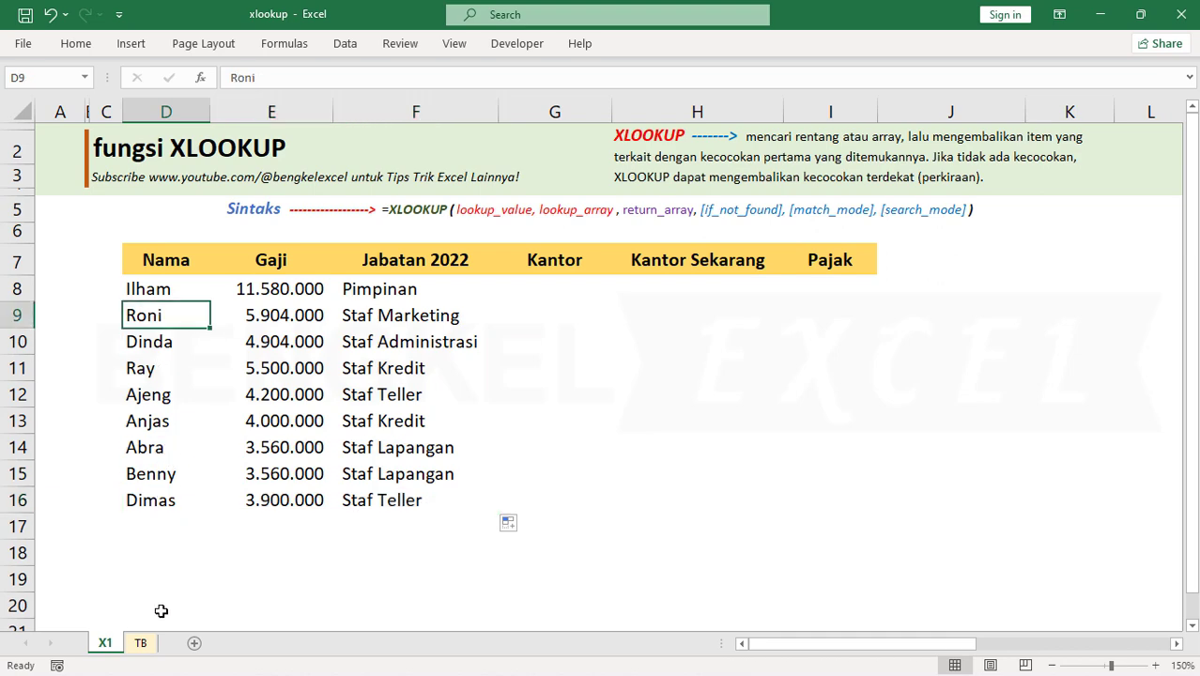
pyautogui.click(140, 642)
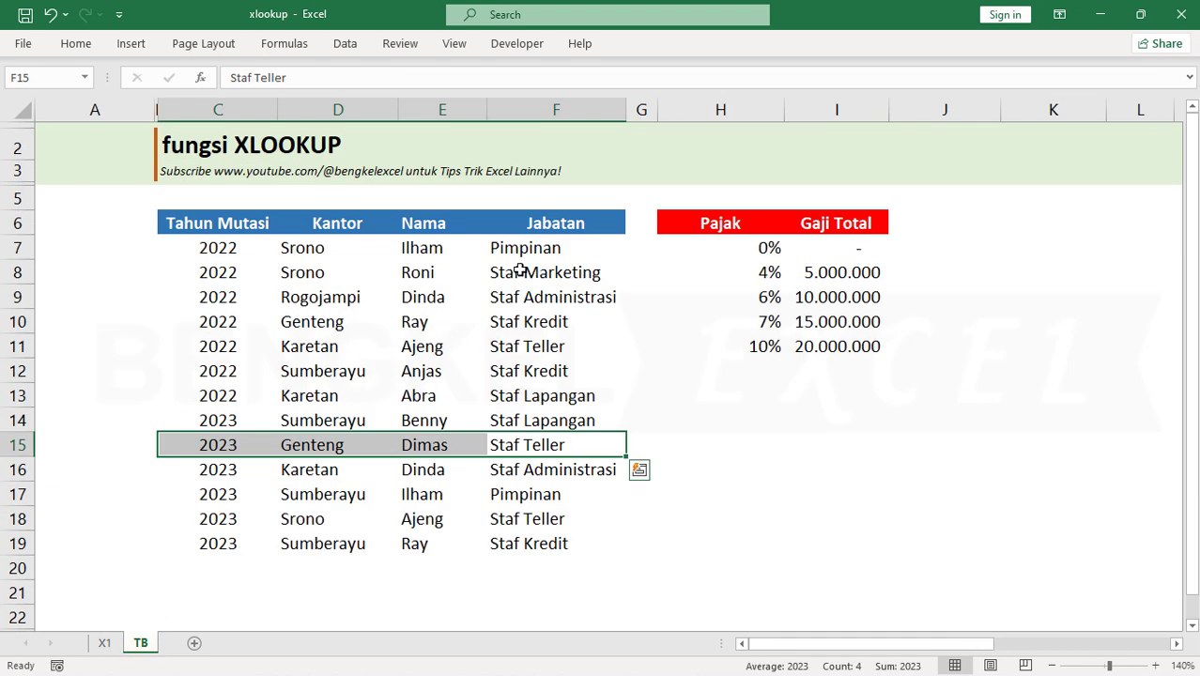
pyautogui.click(519, 271)
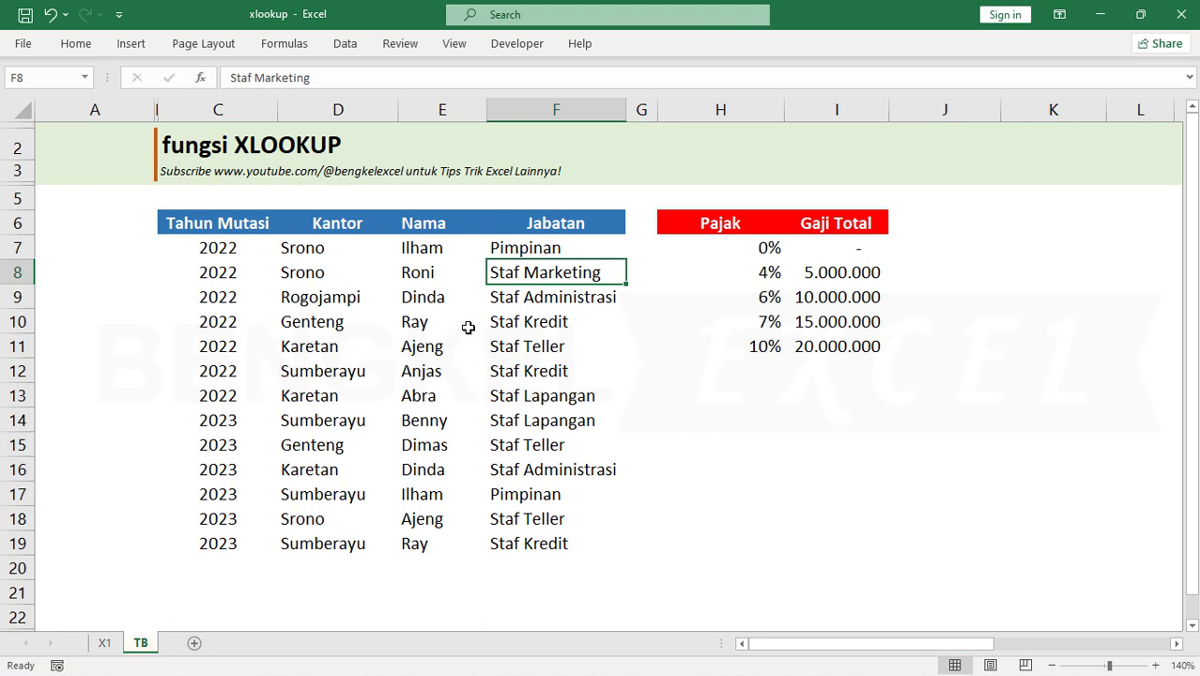
# Change the Jabatan of the last 2023 record in cell F19 on sheet TB to Staf Administrasi
pyautogui.click(503, 319)
pyautogui.click(406, 320)
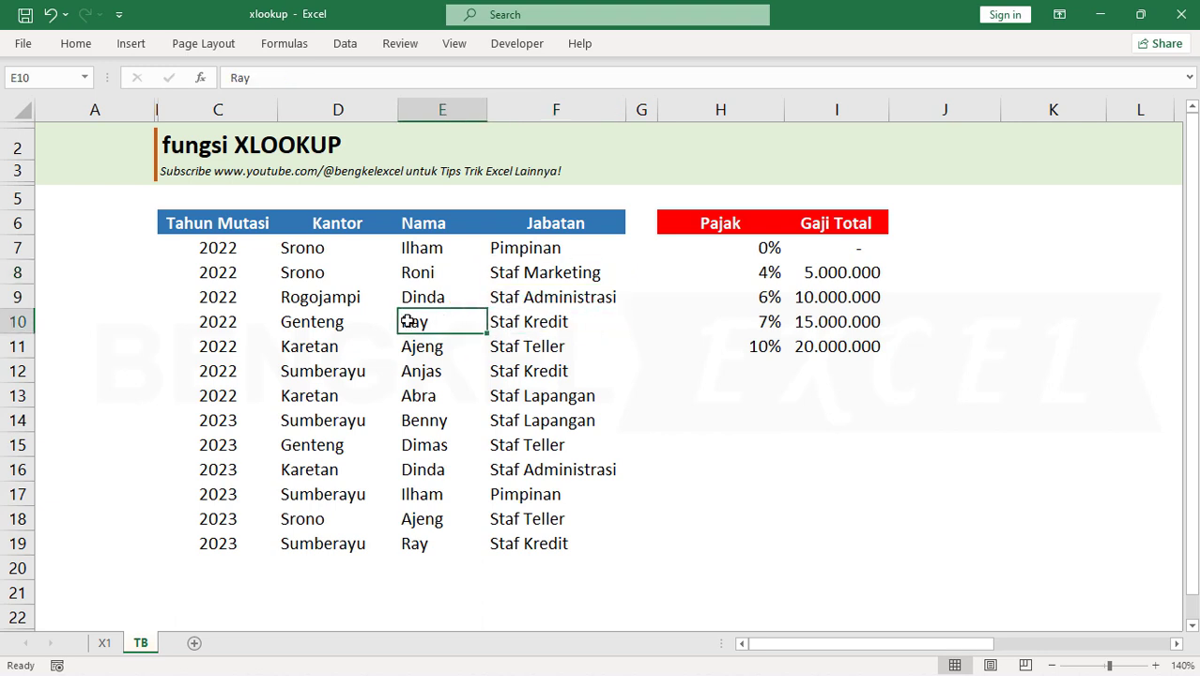
pyautogui.click(532, 324)
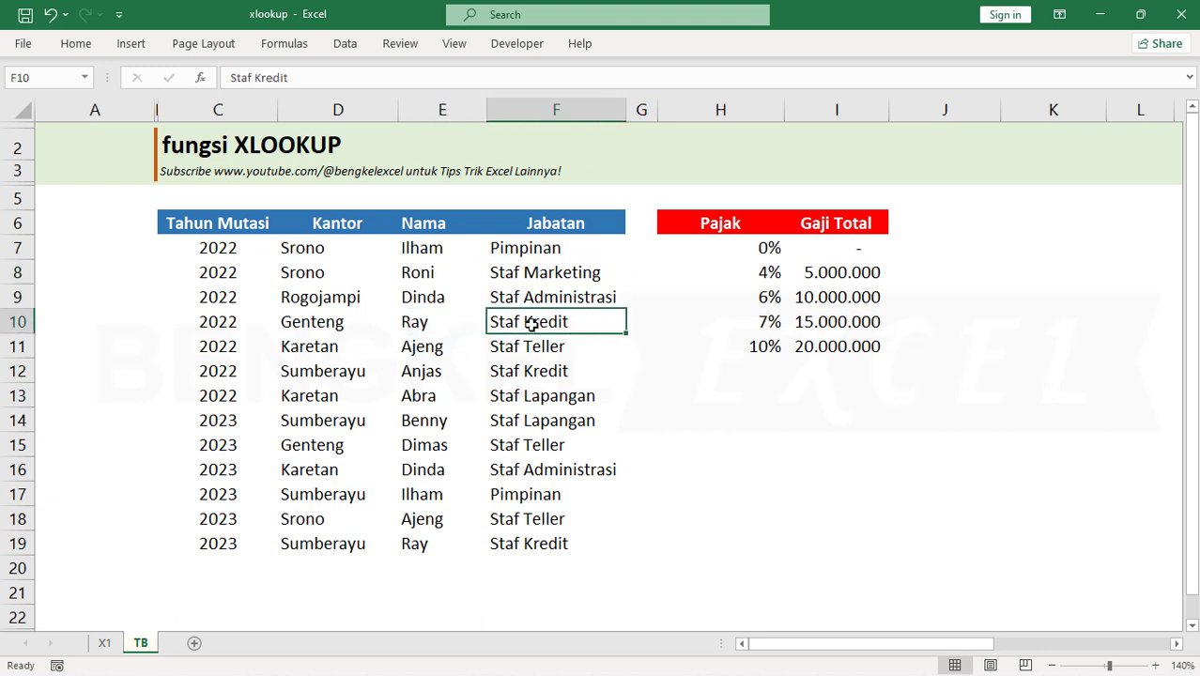
pyautogui.click(521, 545)
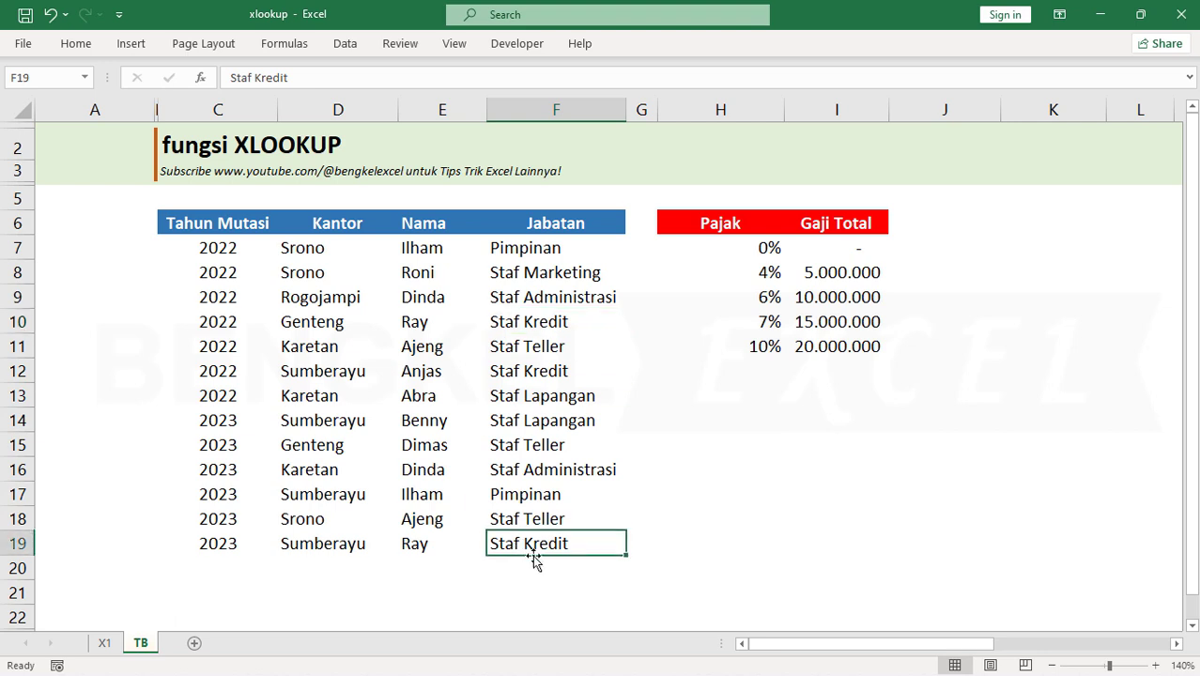
pyautogui.write('Staf Adm')
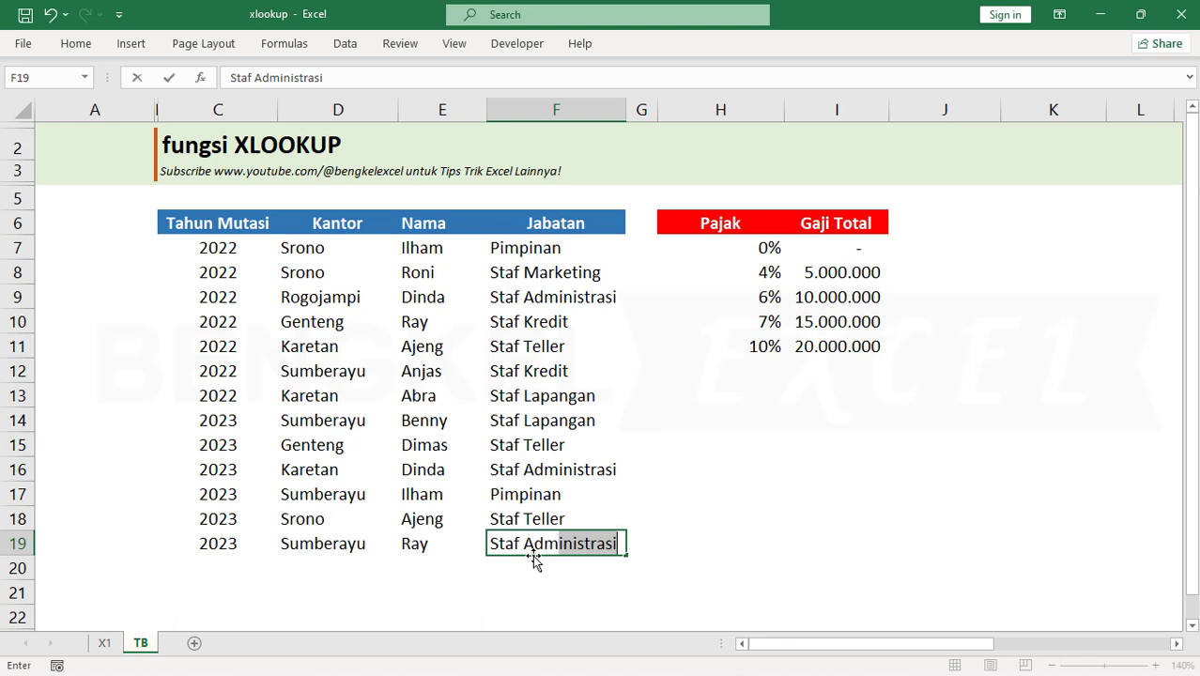
pyautogui.press('Return')
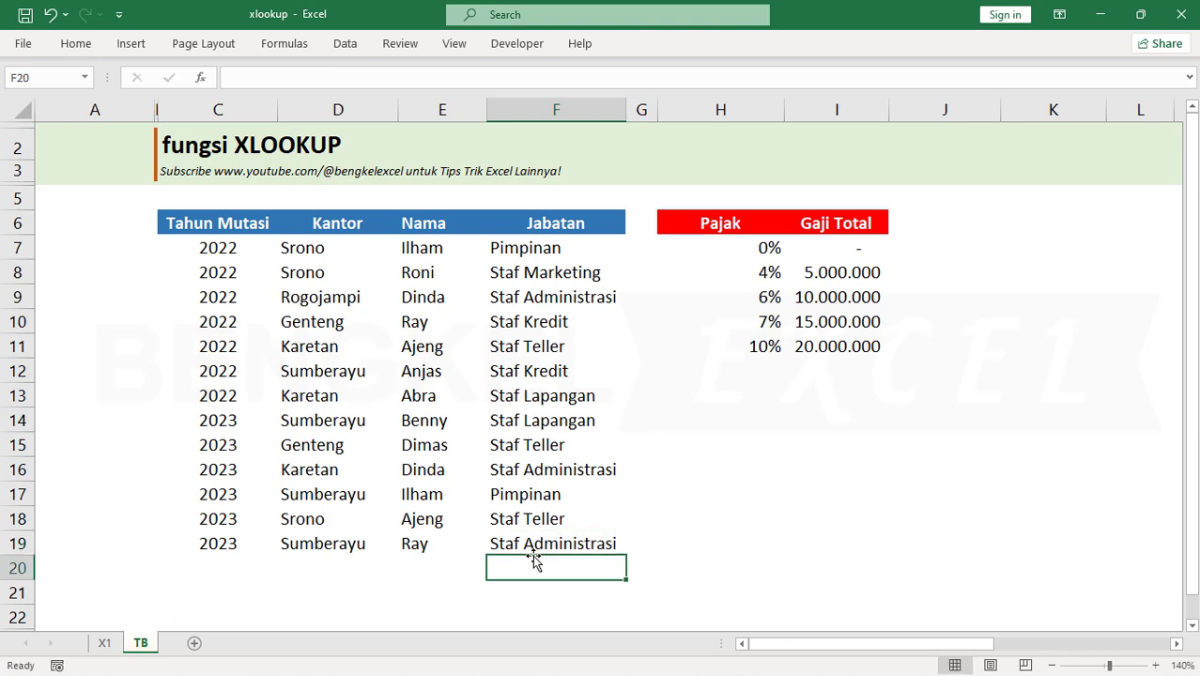
# Check the Jabatan 2022 result in F11 on sheet X1 against the Jabatan entries on sheet TB, going from the first record down
pyautogui.click(104, 642)
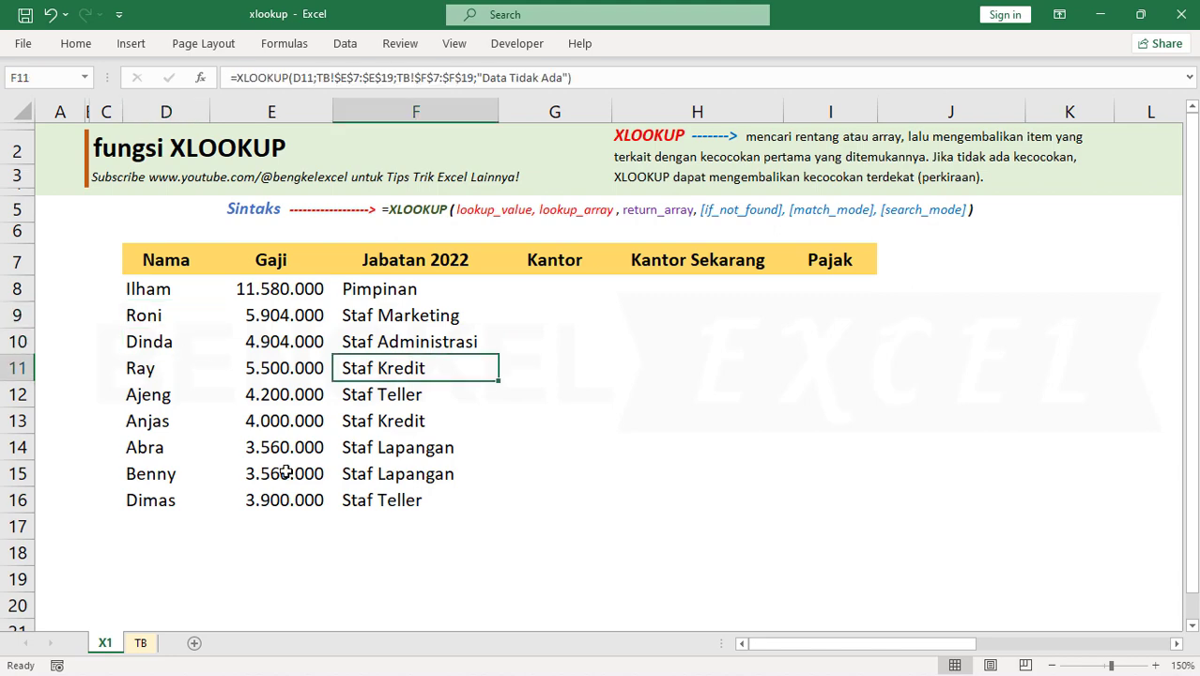
pyautogui.click(142, 643)
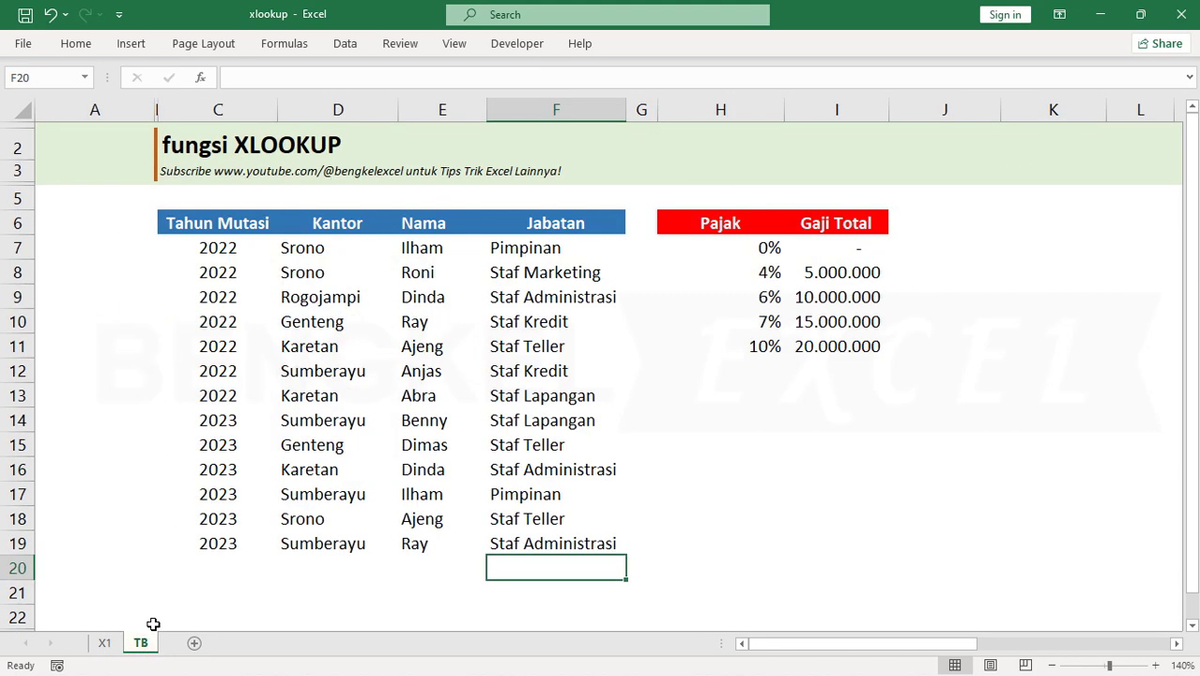
pyautogui.moveTo(560, 249); pyautogui.dragTo(554, 528)
pyautogui.click(584, 246)
pyautogui.click(584, 247)
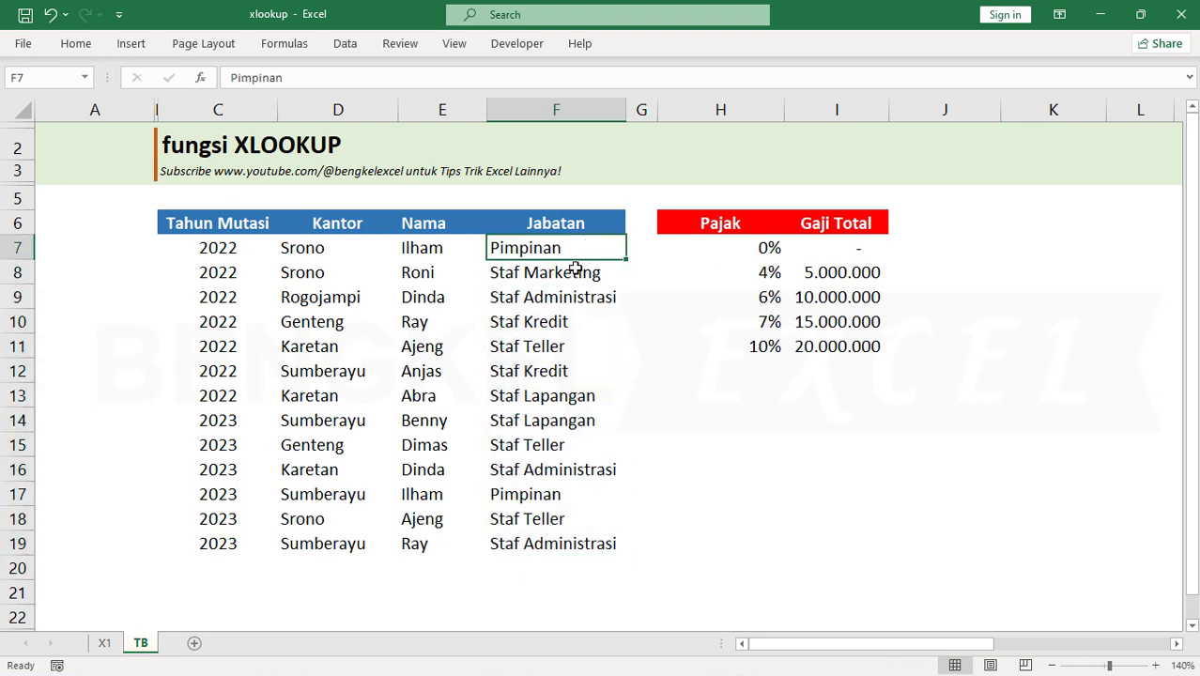
pyautogui.click(571, 278)
pyautogui.click(565, 311)
pyautogui.click(541, 368)
pyautogui.click(552, 250)
pyautogui.click(542, 278)
pyautogui.click(543, 309)
pyautogui.click(537, 342)
pyautogui.click(533, 363)
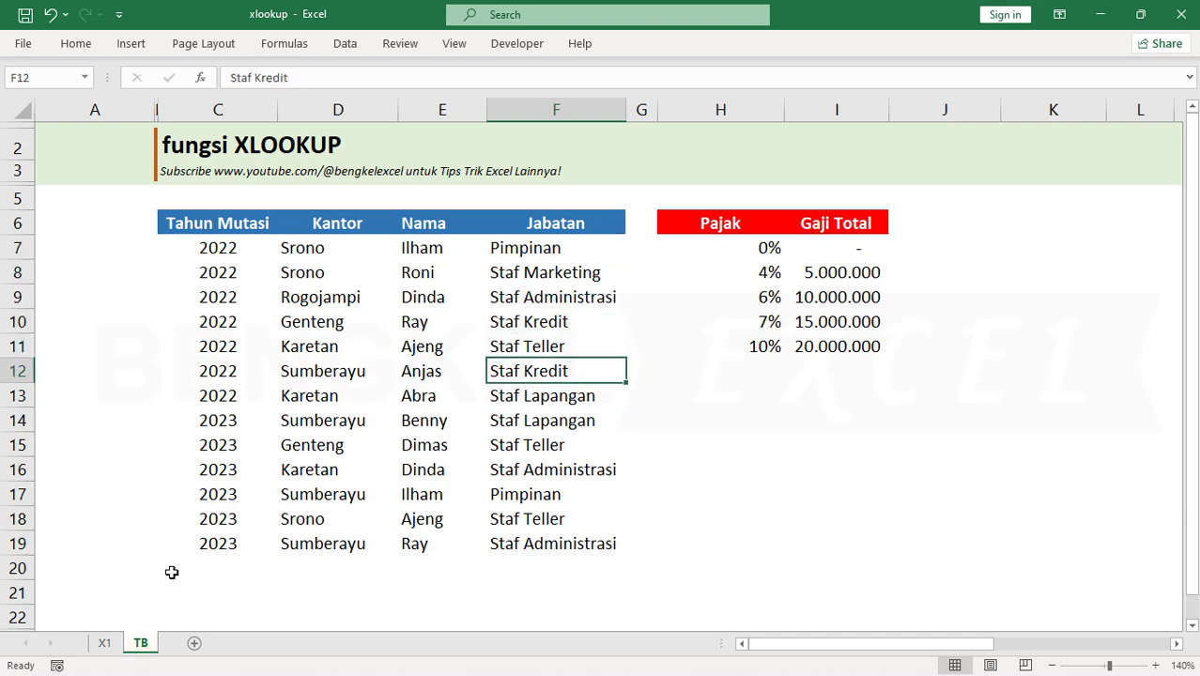
# Compare the last employee's Jabatan 2022 result on sheet X1 with row 15 and the Tahun Mutasi column on sheet TB
pyautogui.click(102, 643)
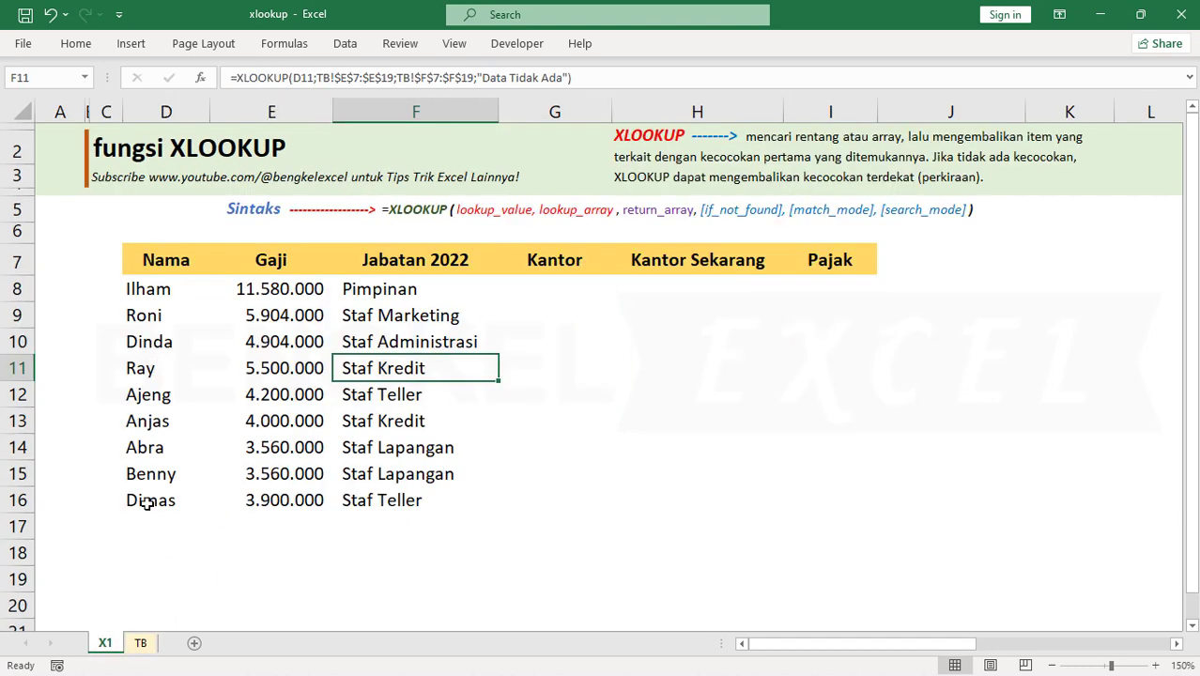
pyautogui.moveTo(149, 503); pyautogui.dragTo(385, 498)
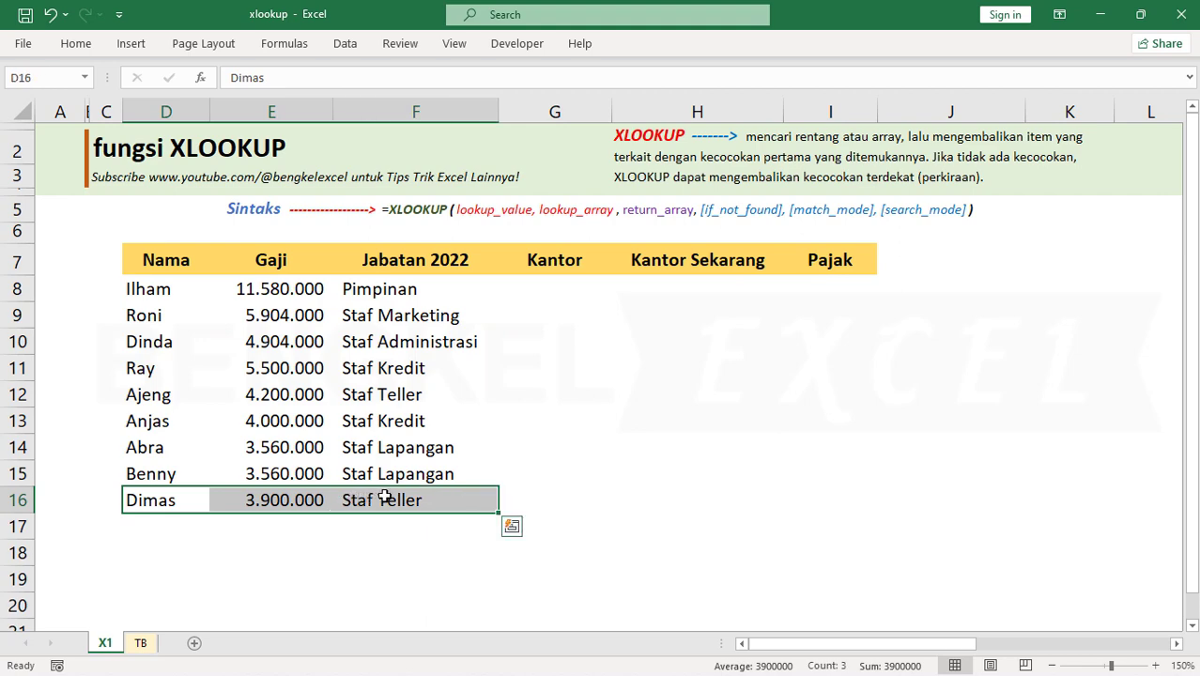
pyautogui.moveTo(159, 507); pyautogui.dragTo(396, 488)
pyautogui.click(143, 643)
pyautogui.moveTo(199, 542); pyautogui.dragTo(581, 495)
pyautogui.moveTo(552, 447); pyautogui.dragTo(208, 445)
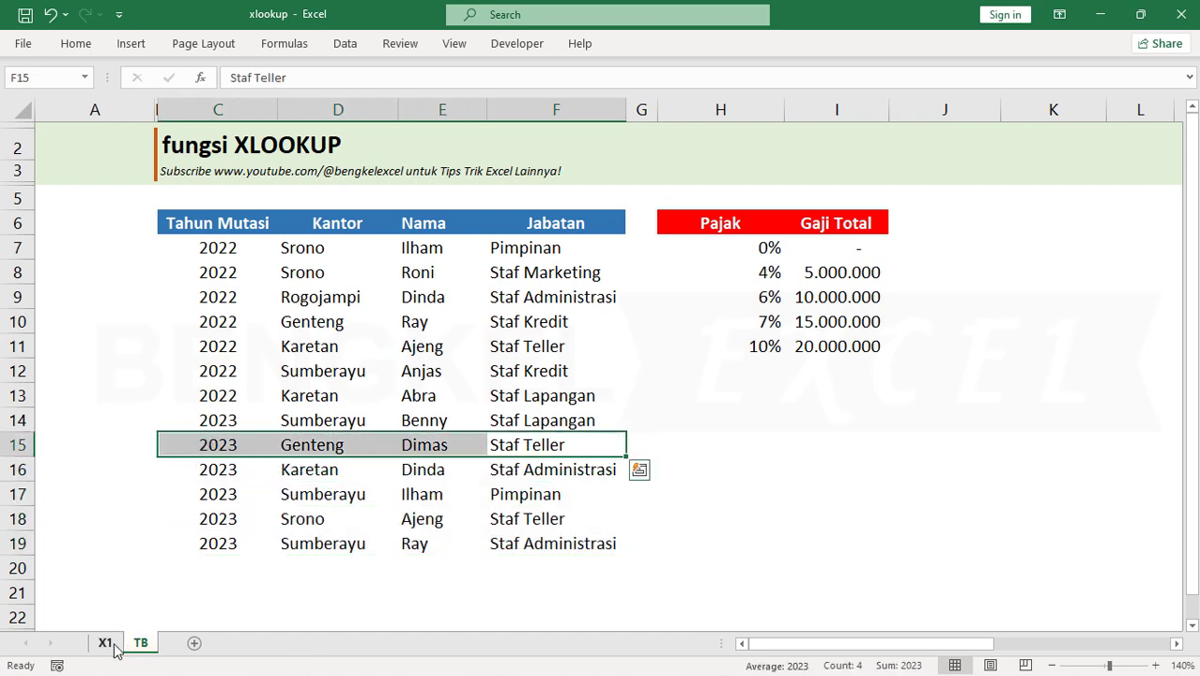
pyautogui.click(106, 644)
pyautogui.click(373, 499)
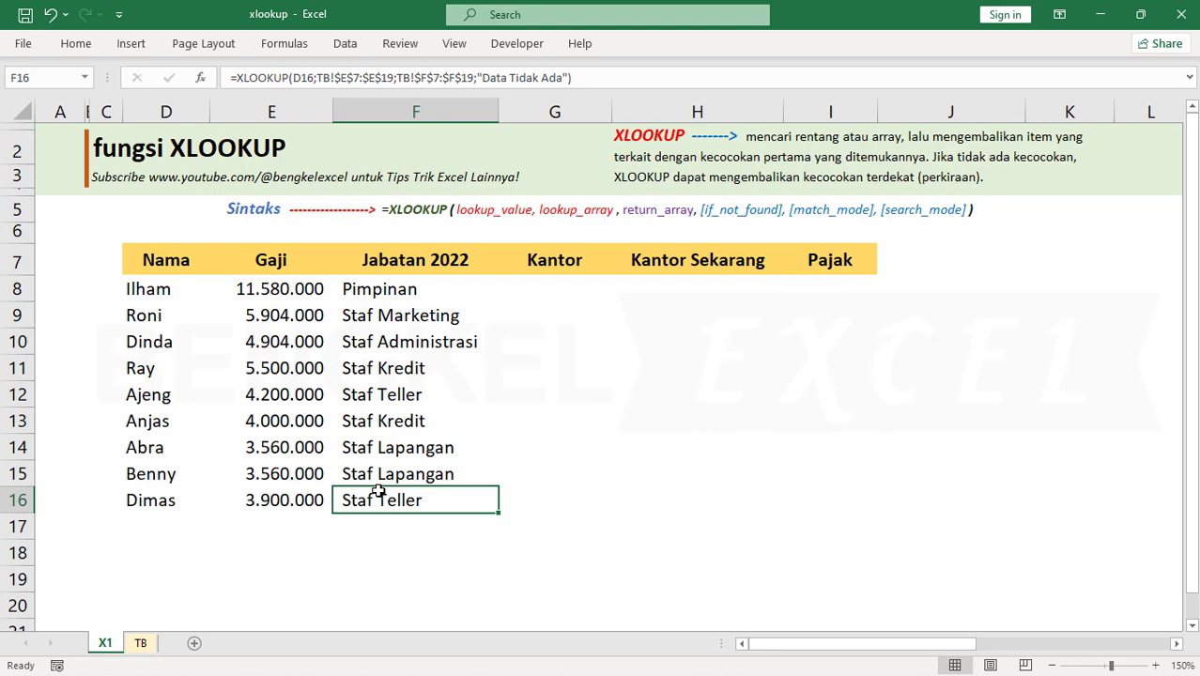
pyautogui.click(139, 643)
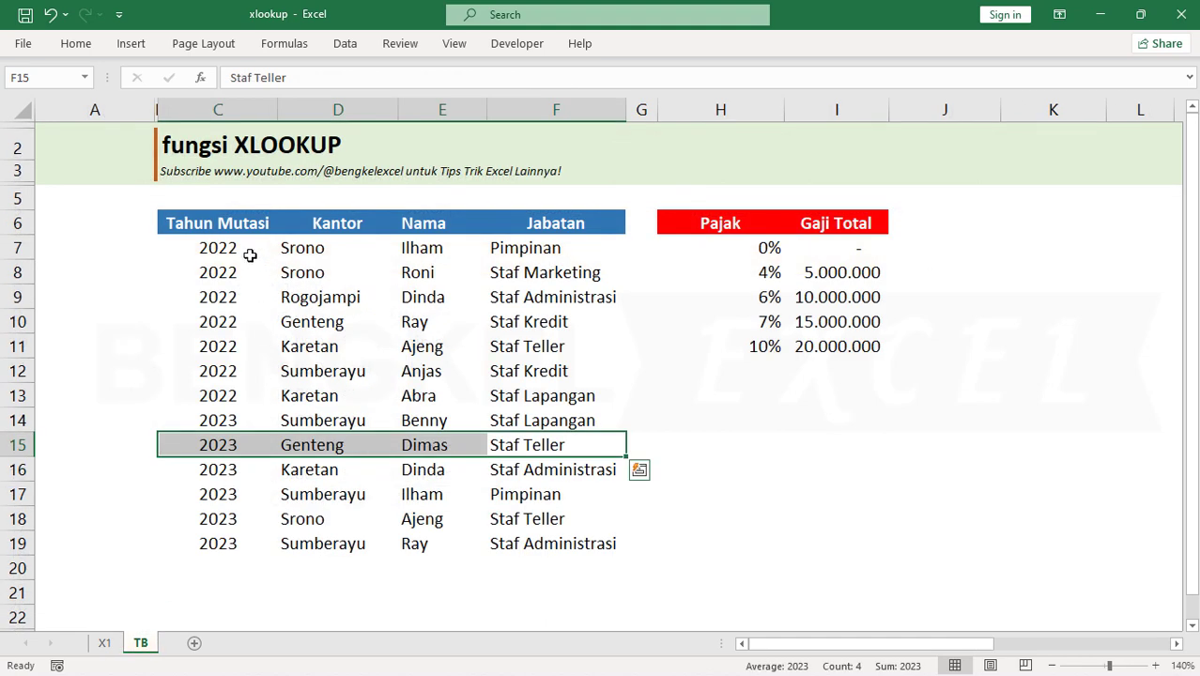
pyautogui.click(240, 246)
pyautogui.moveTo(240, 246); pyautogui.dragTo(226, 542)
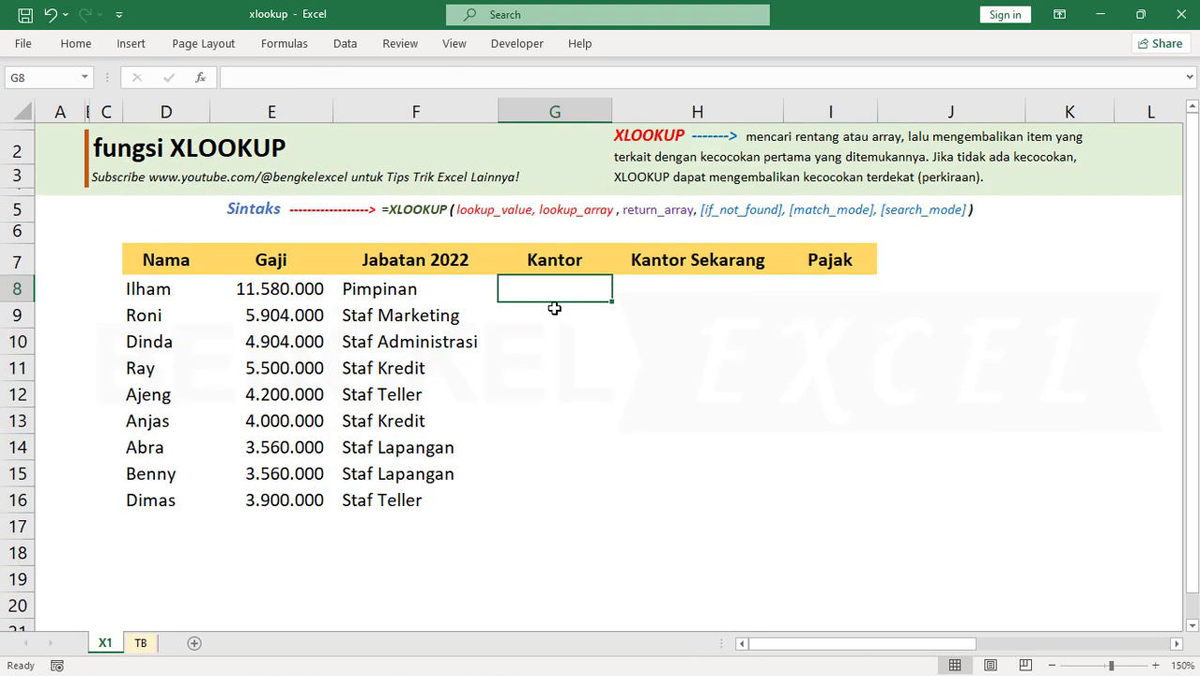
# Examine where the Kantor column sits relative to the Nama and Jabatan columns on sheet TB for the Kantor lookup
pyautogui.click(551, 259)
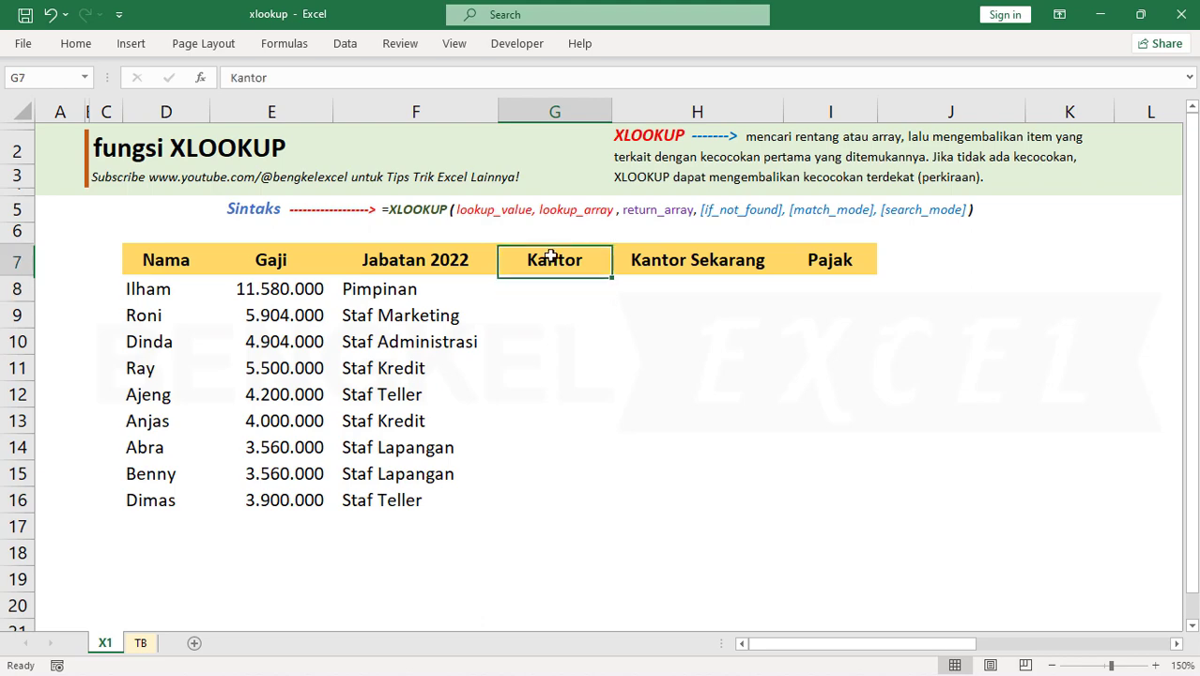
pyautogui.click(557, 278)
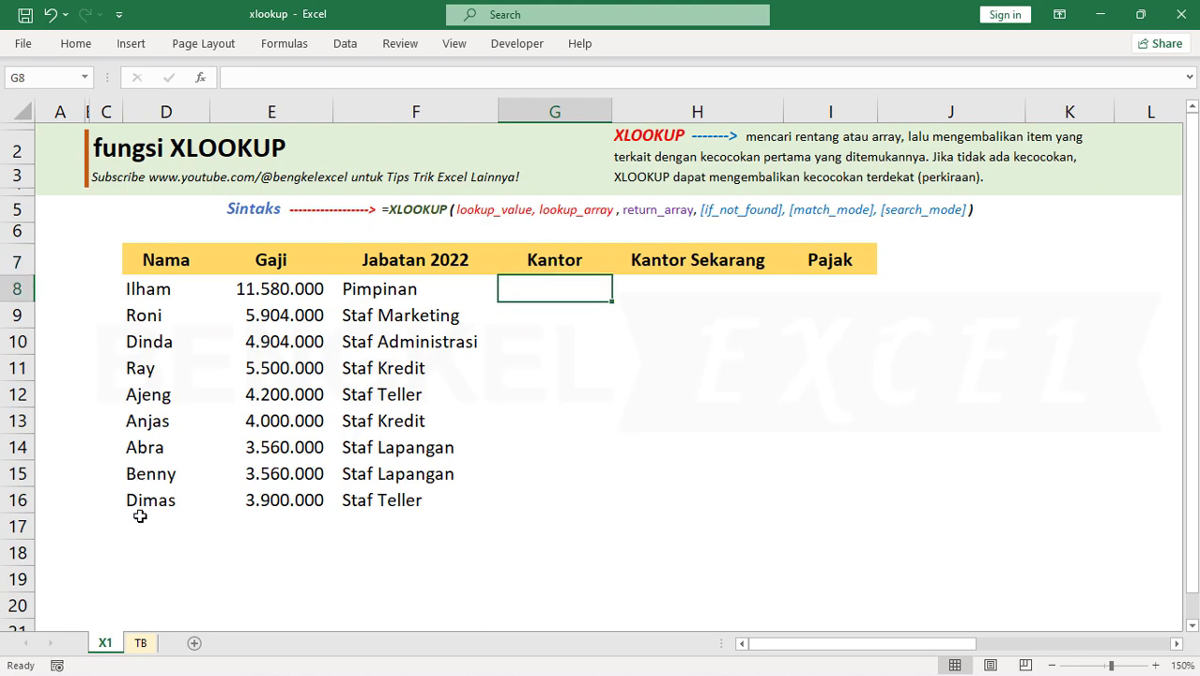
pyautogui.click(140, 643)
pyautogui.click(496, 342)
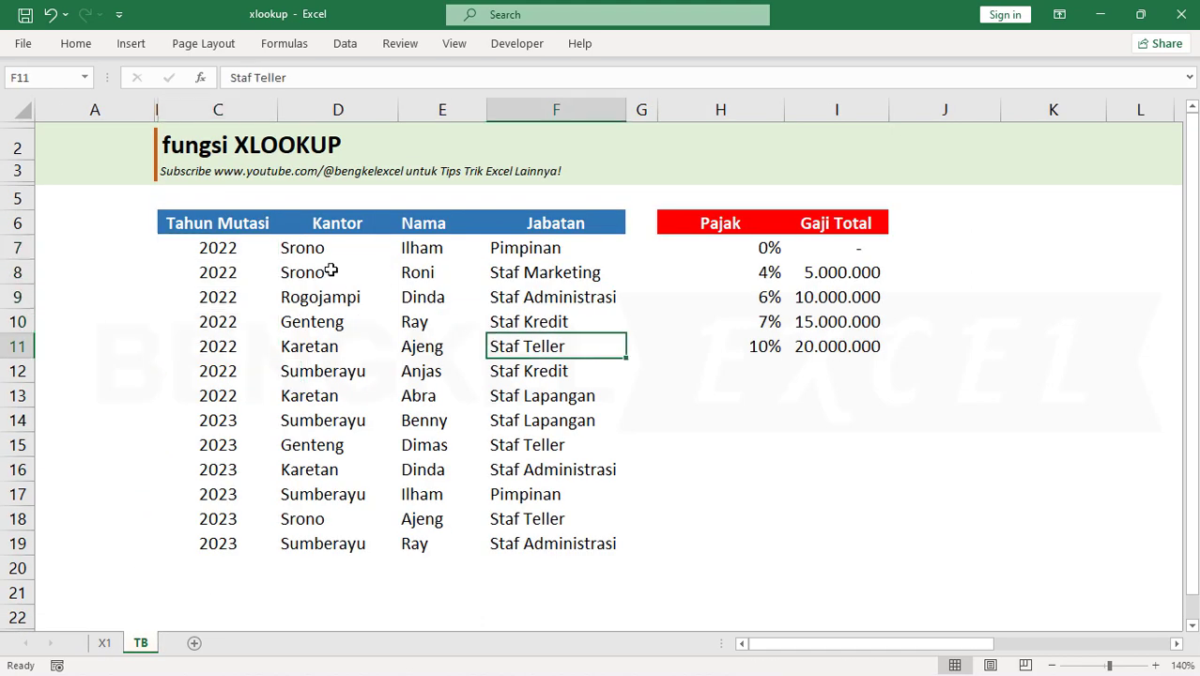
pyautogui.moveTo(441, 244); pyautogui.dragTo(413, 544)
pyautogui.moveTo(317, 246); pyautogui.dragTo(312, 544)
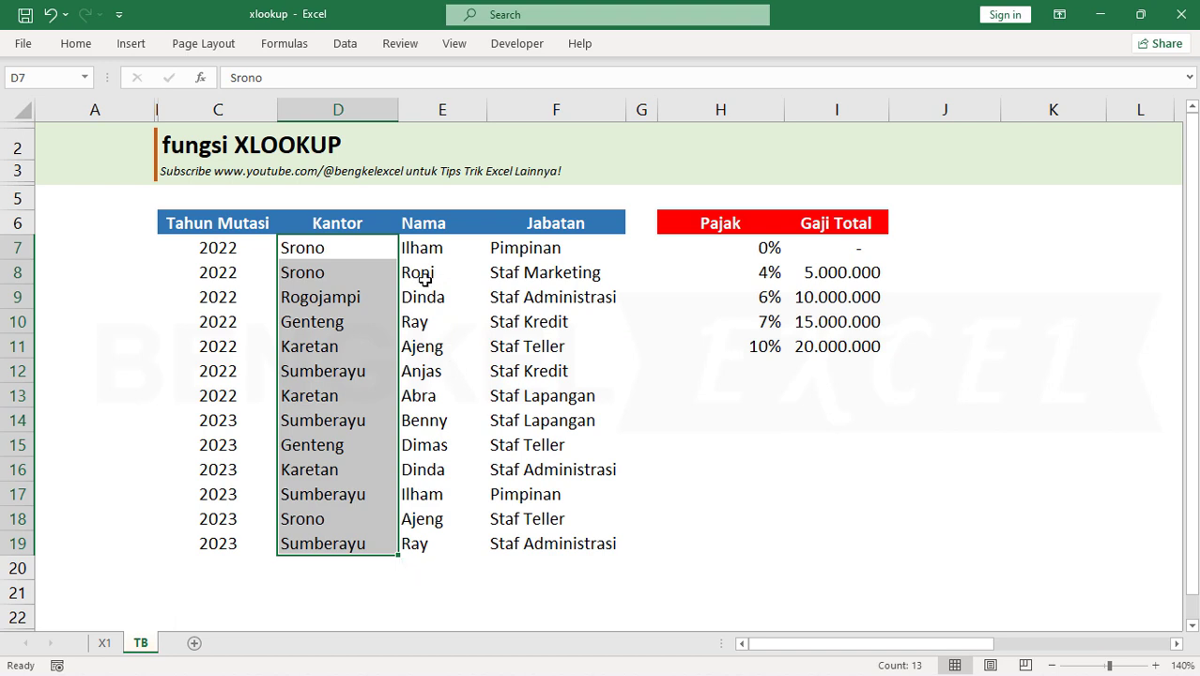
pyautogui.click(325, 248)
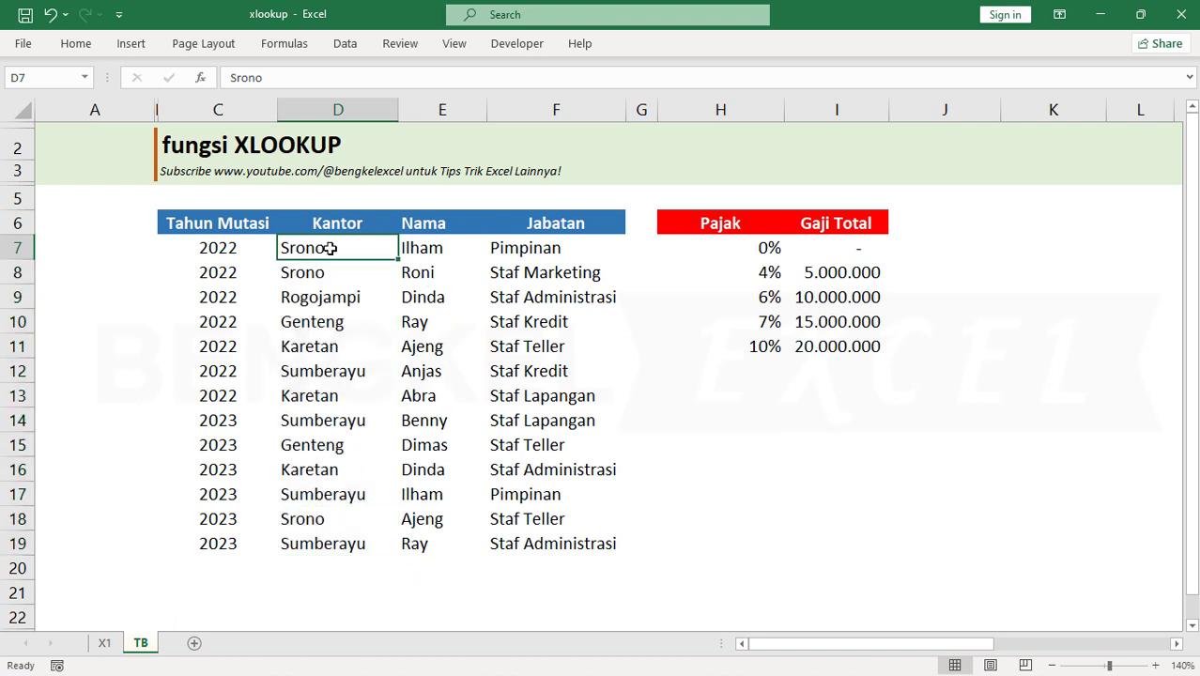
pyautogui.click(429, 249)
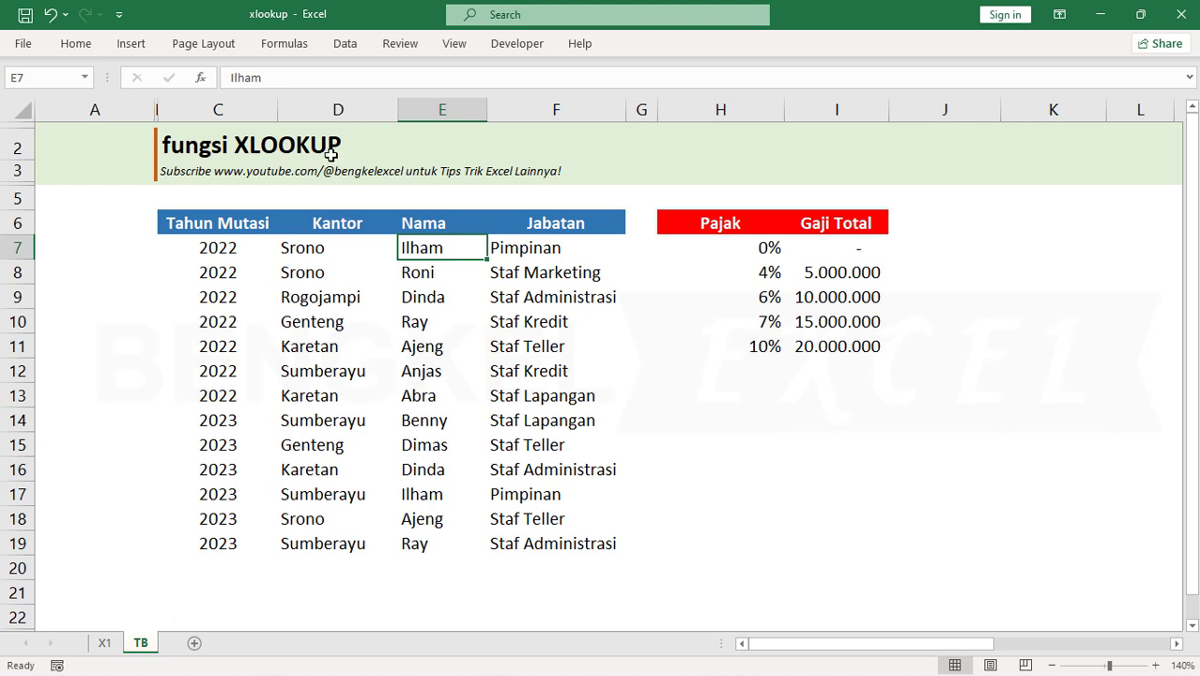
pyautogui.click(319, 249)
pyautogui.click(525, 244)
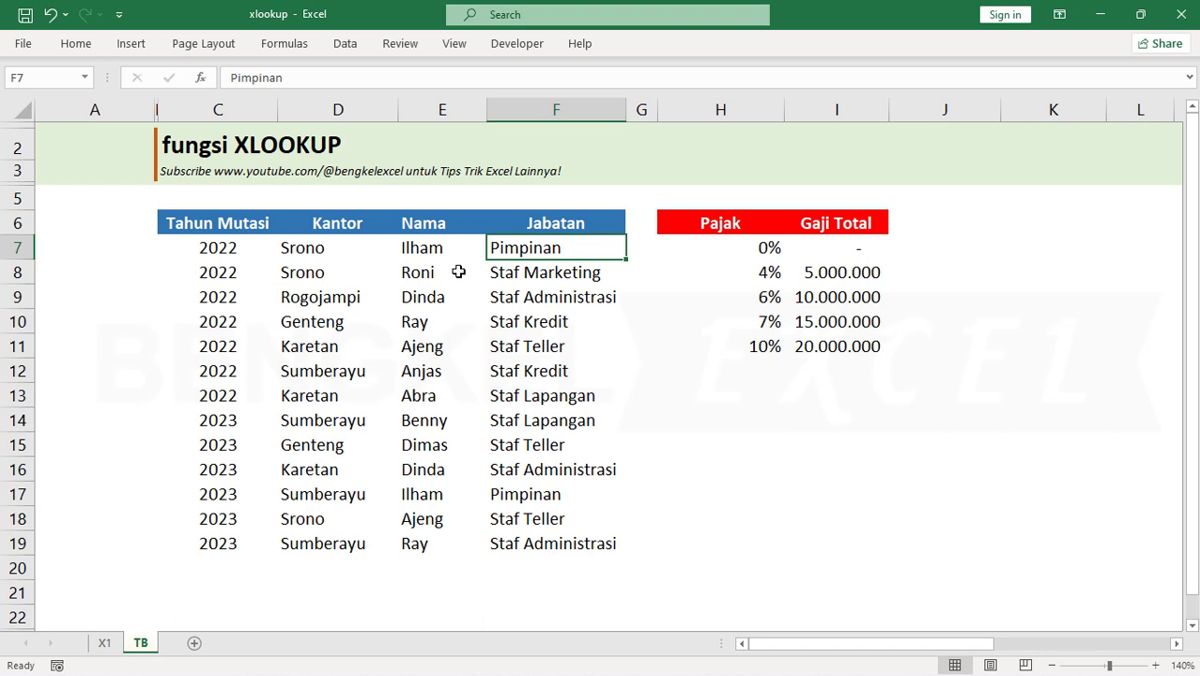
pyautogui.click(425, 270)
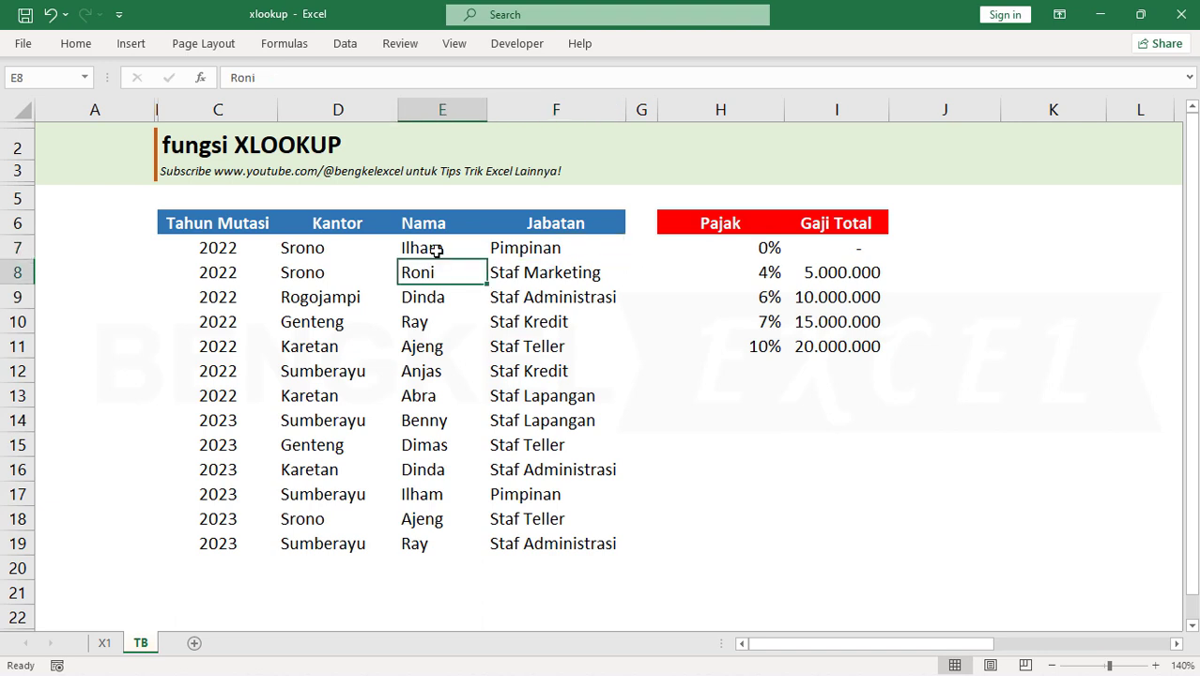
pyautogui.click(438, 249)
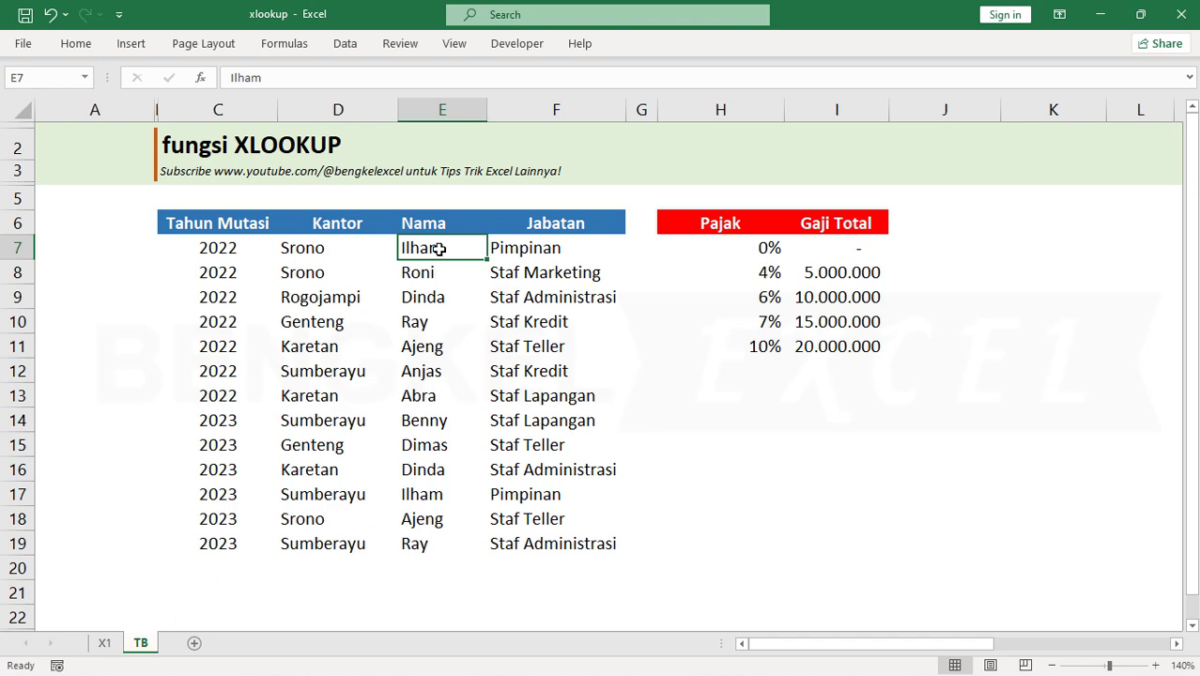
pyautogui.click(361, 250)
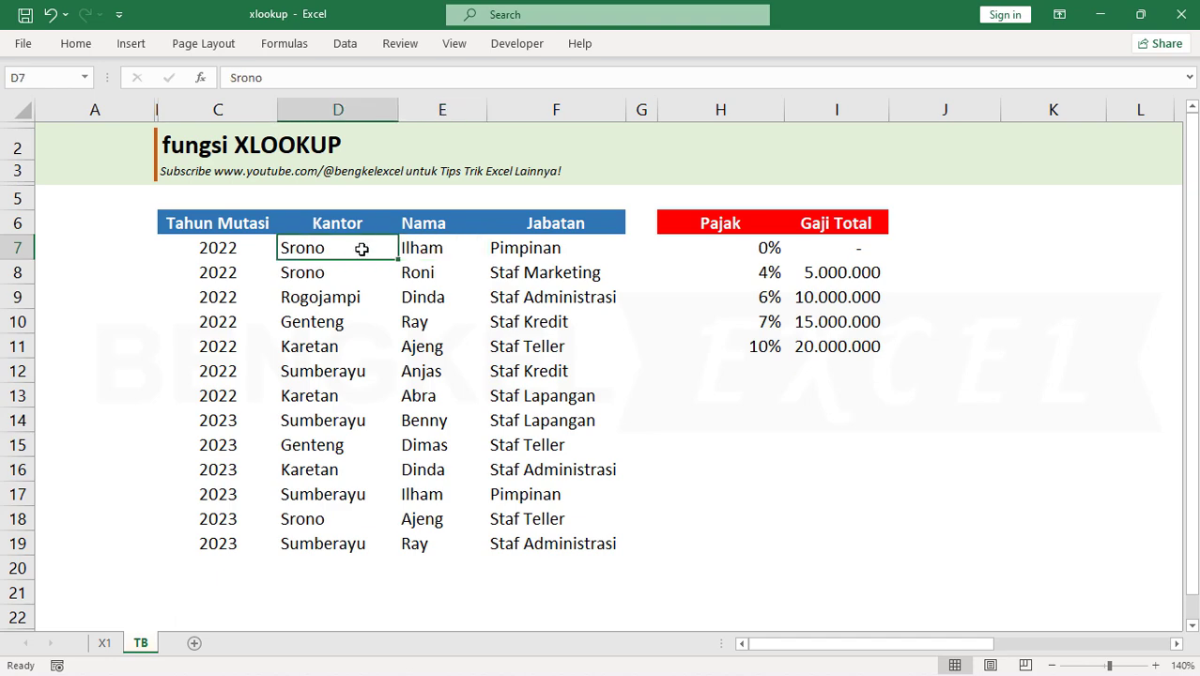
# Start an XLOOKUP formula in G8 of the Kantor column on sheet X1 with D8 as the lookup value
pyautogui.click(113, 638)
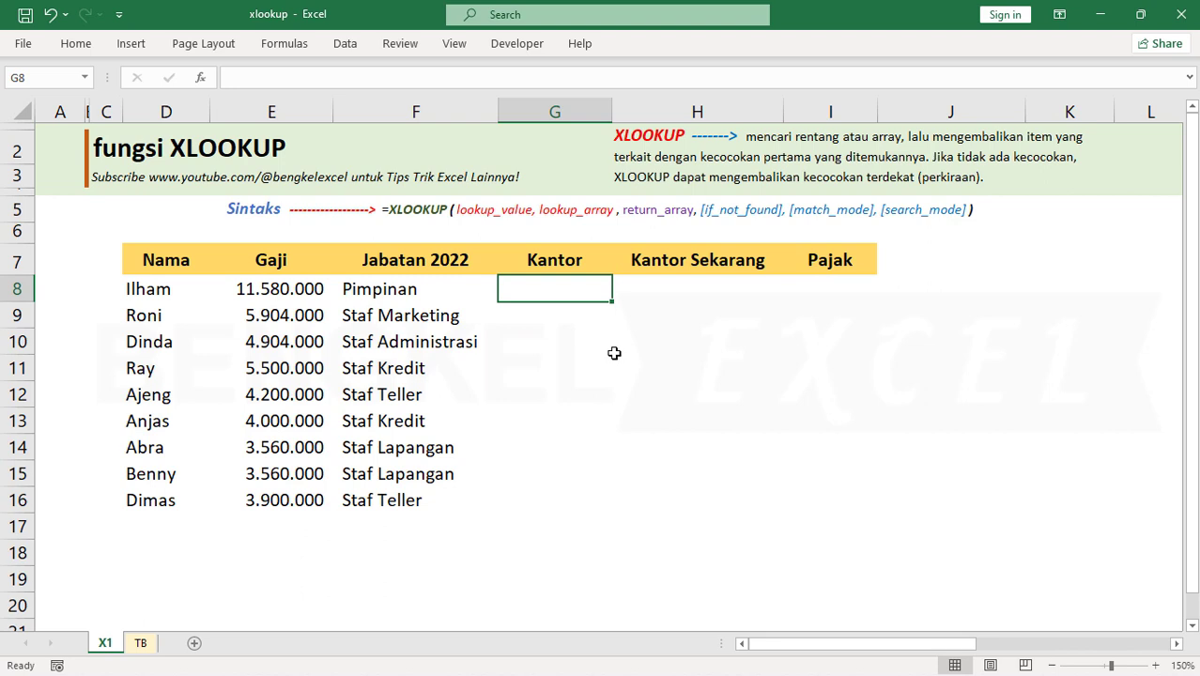
pyautogui.write('=')
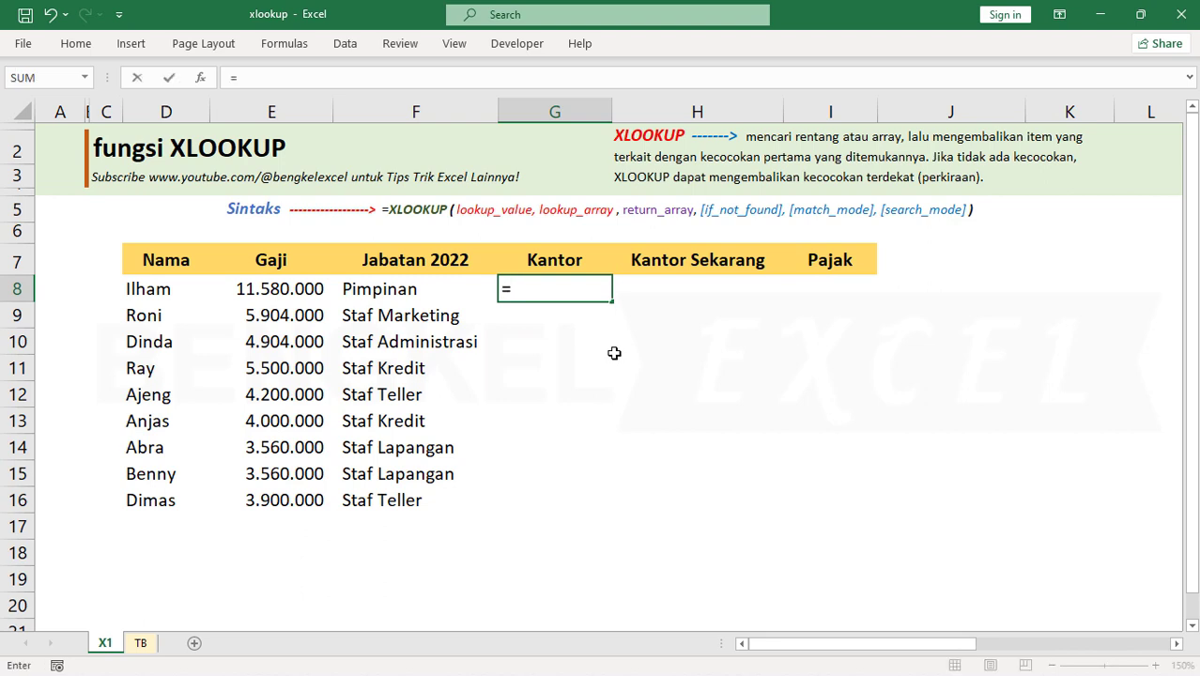
pyautogui.write('xlo')
pyautogui.press('Tab')
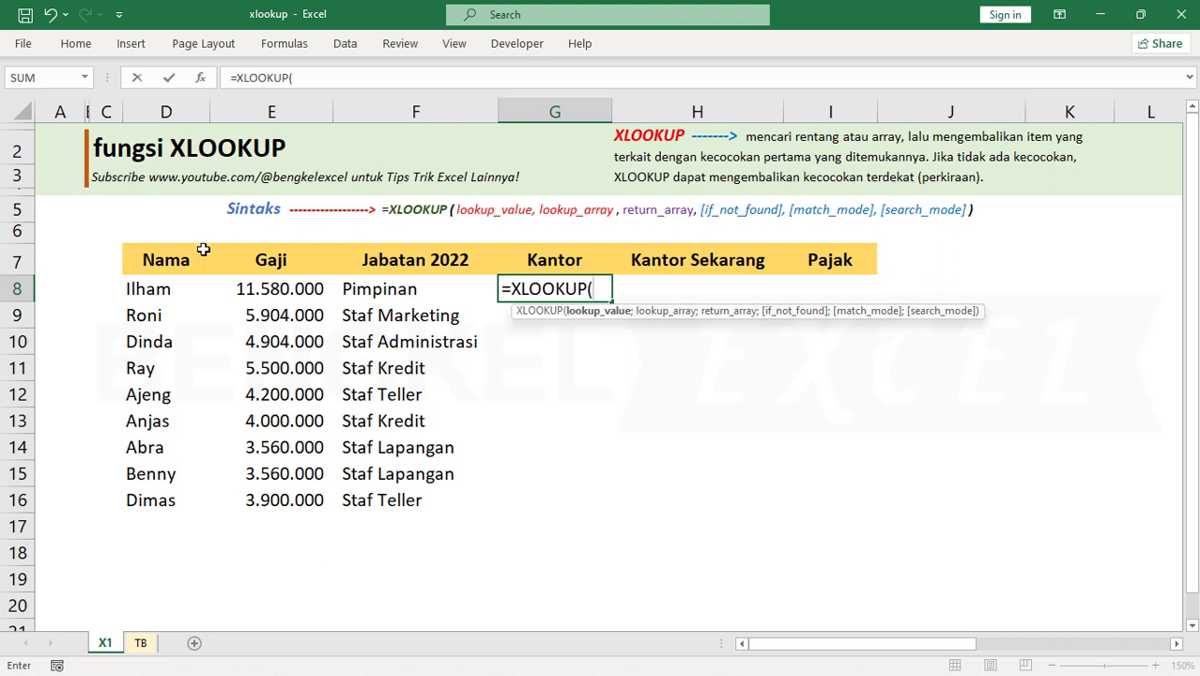
pyautogui.click(142, 291)
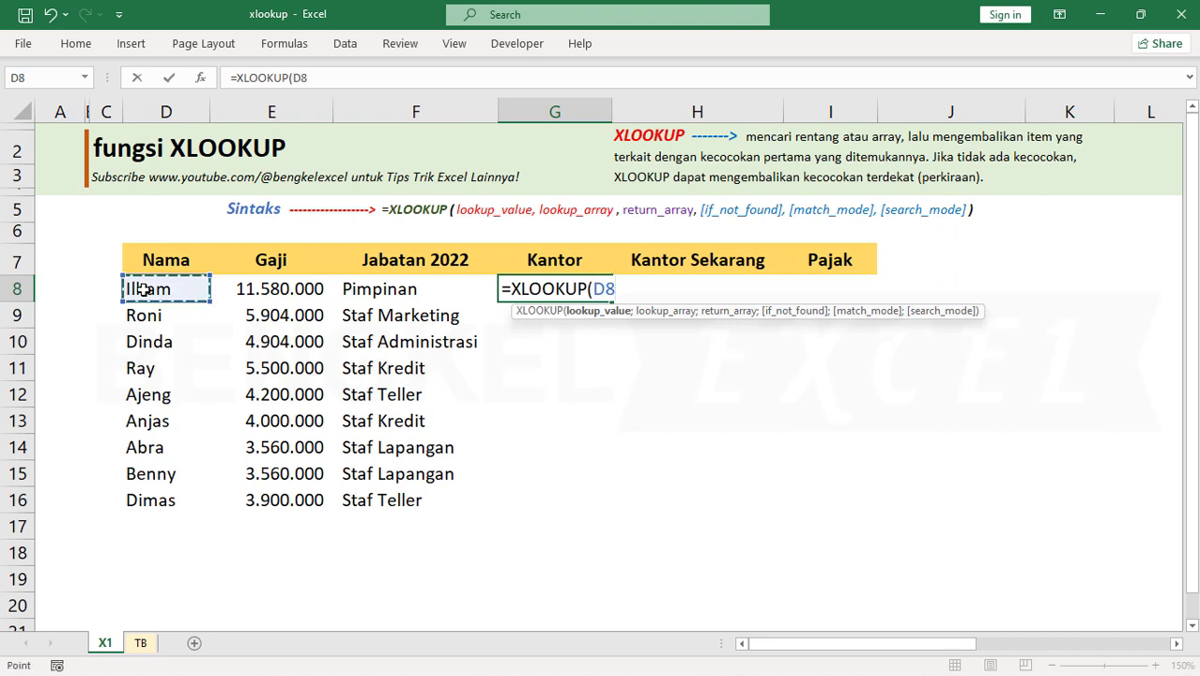
# Set the lookup array of the G8 XLOOKUP formula to the Nama range on sheet TB as absolute reference $E$7:$E$19
pyautogui.write(';')
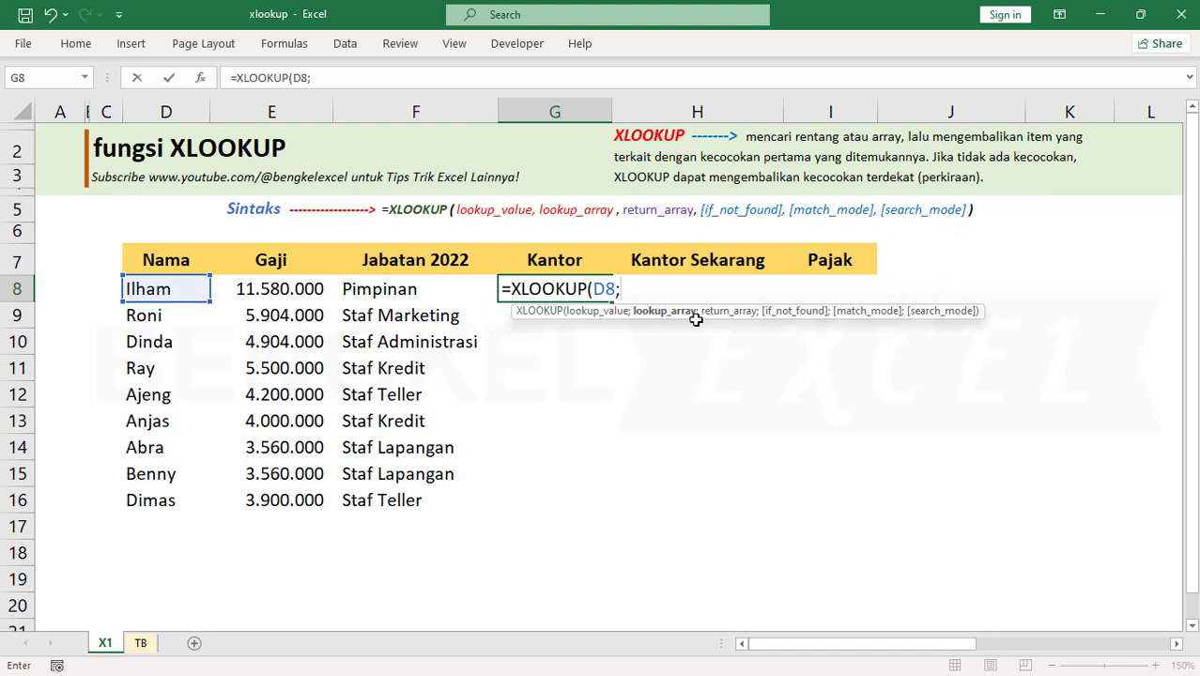
pyautogui.click(142, 646)
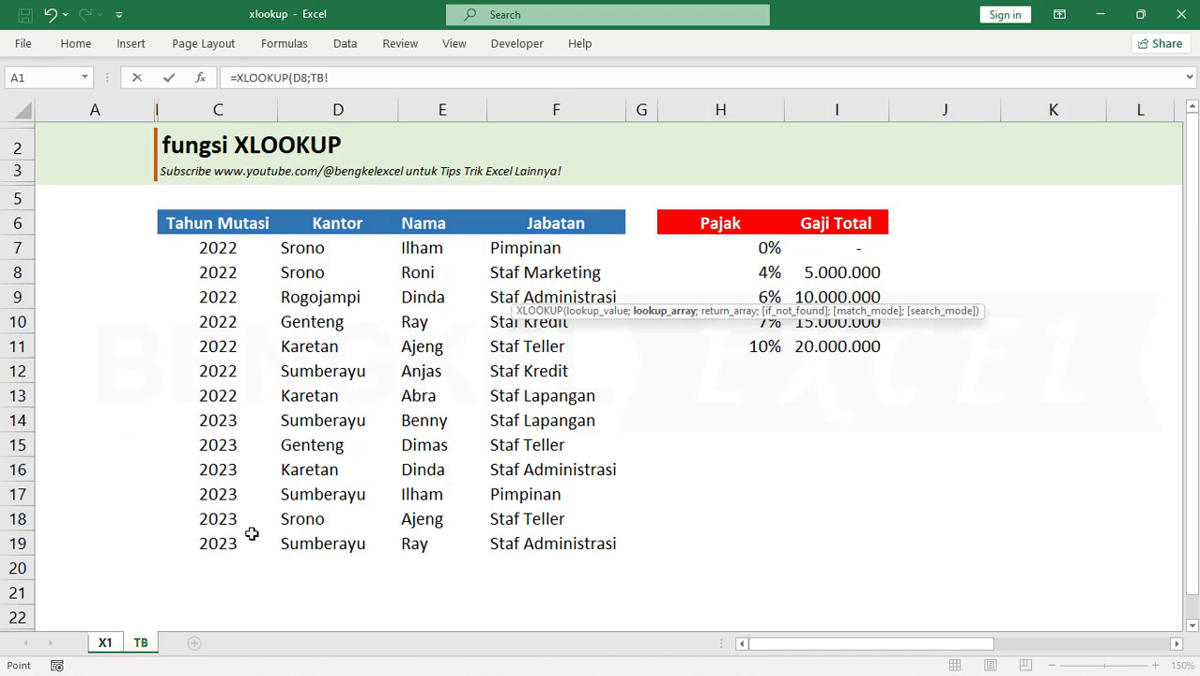
pyautogui.moveTo(441, 250); pyautogui.dragTo(408, 545)
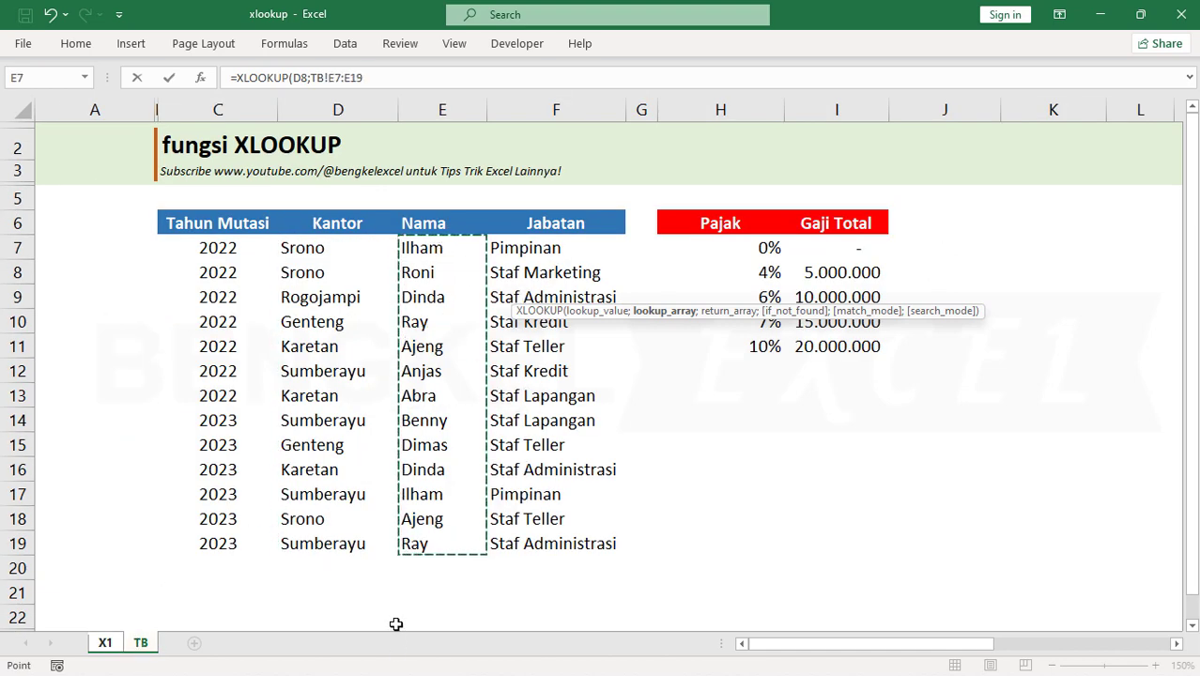
pyautogui.press('F4')
pyautogui.write(';')
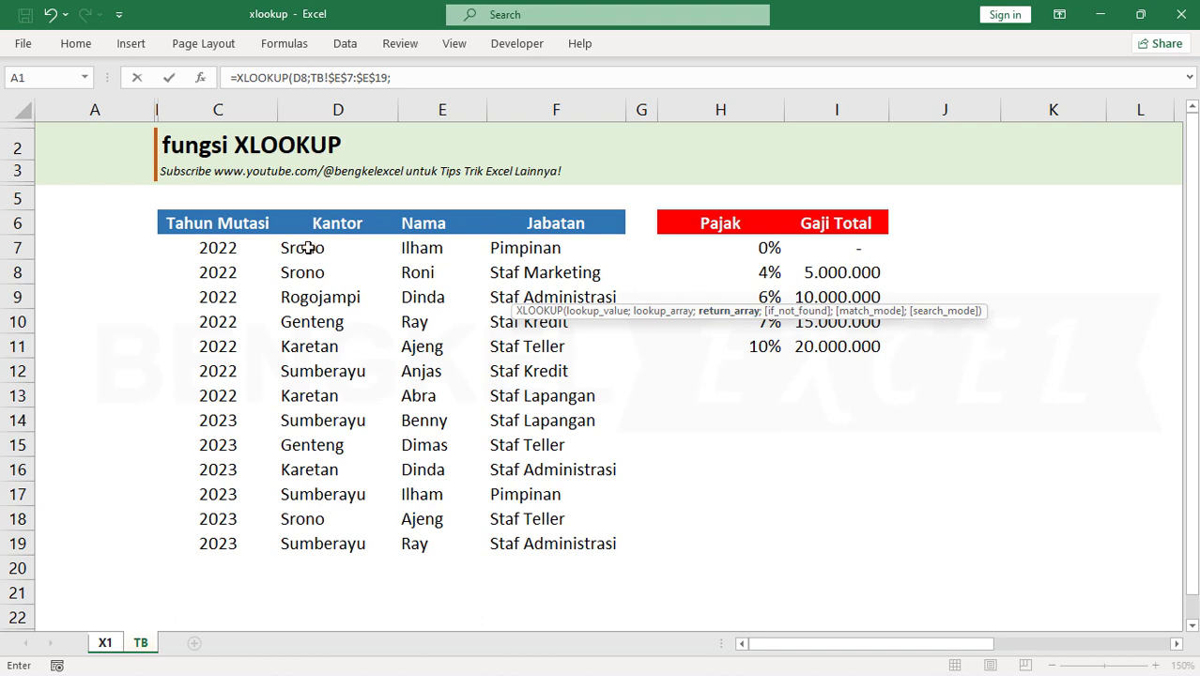
# Complete the G8 formula with return array TB!$D$7:$D$19 and fill it down the Kantor column to G16
pyautogui.moveTo(314, 244); pyautogui.dragTo(291, 515)
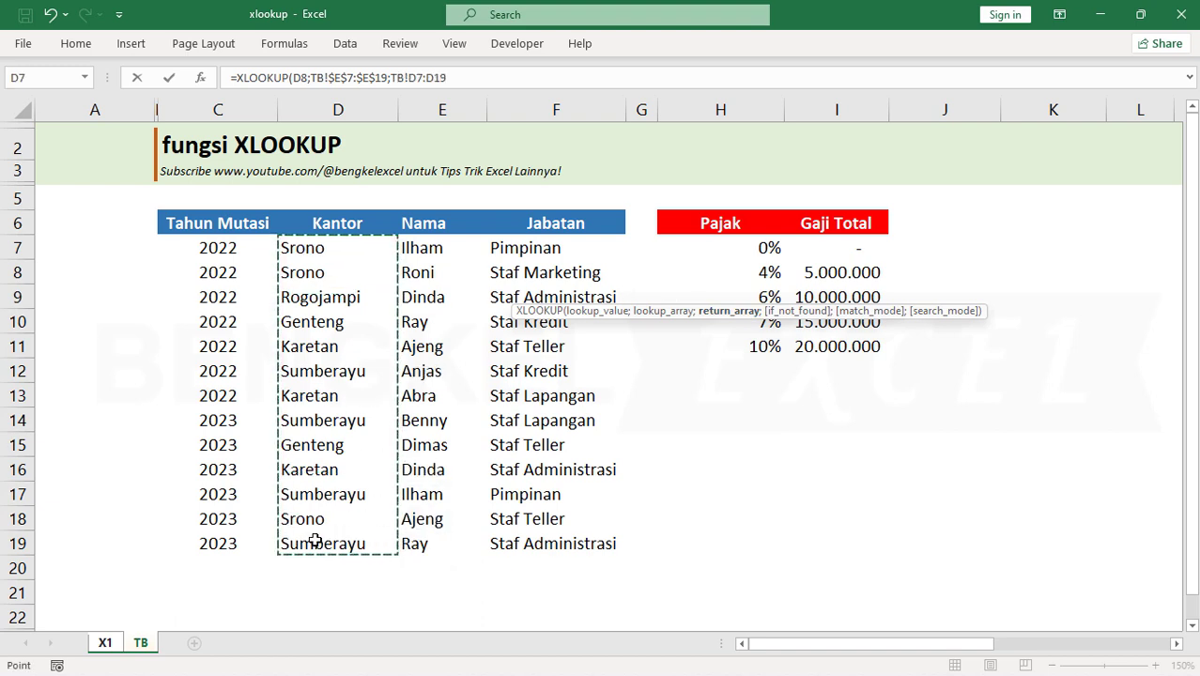
pyautogui.press('F4')
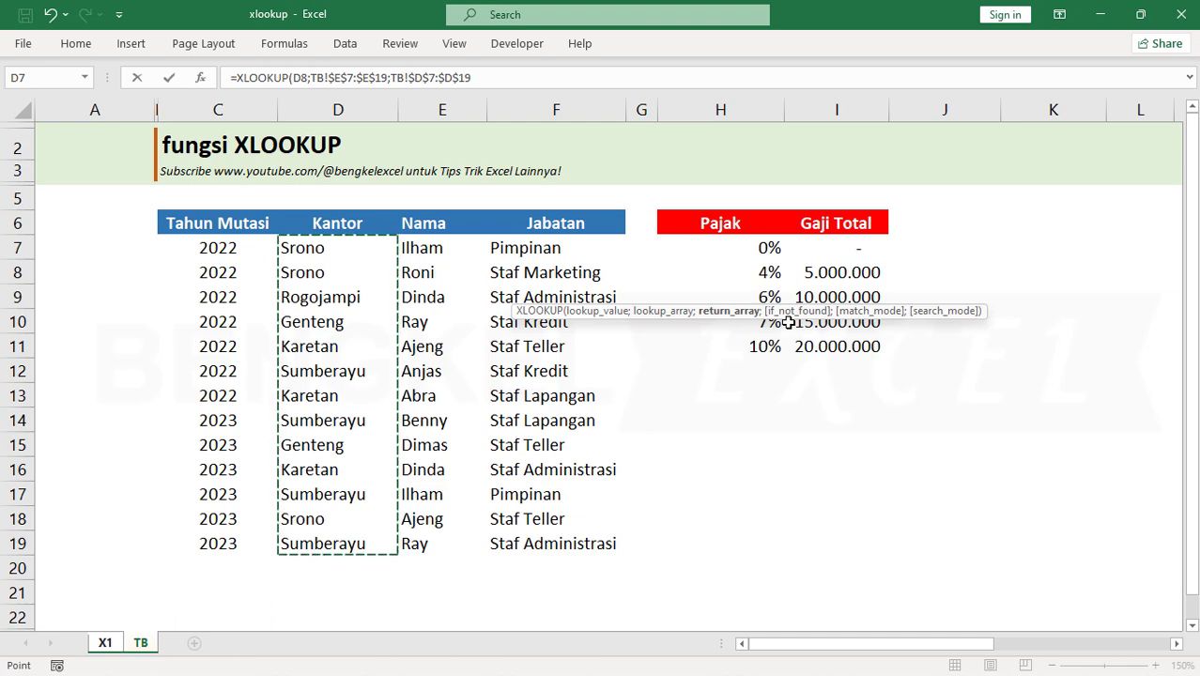
pyautogui.write(')')
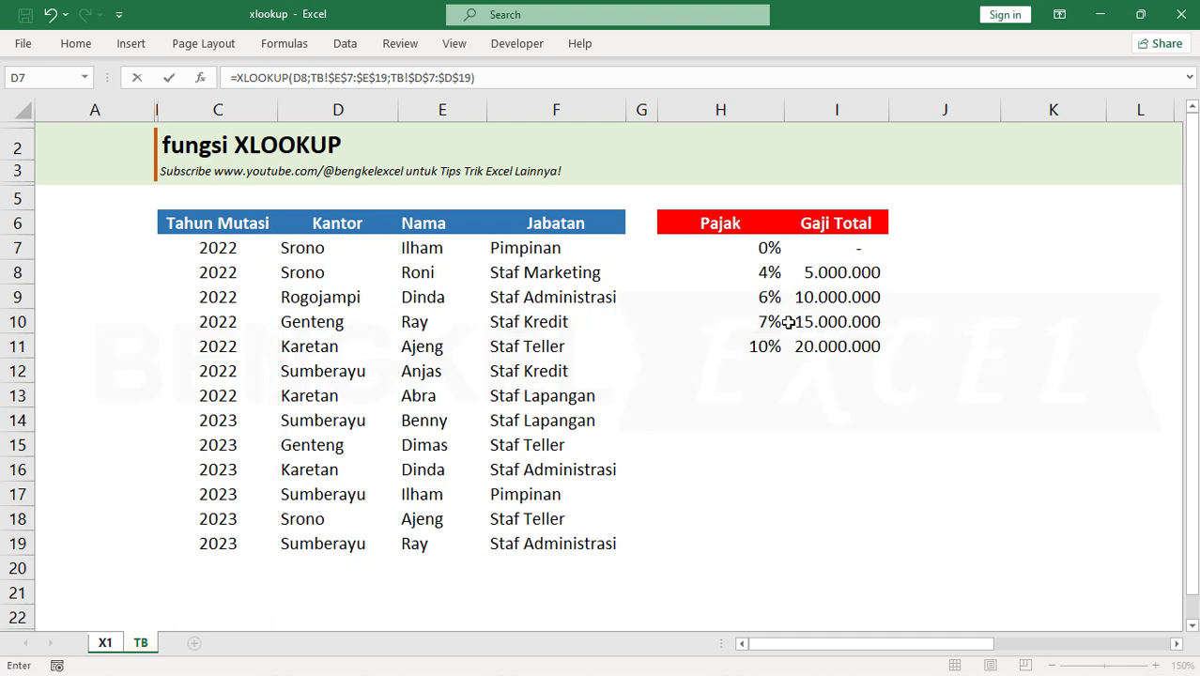
pyautogui.press('Return')
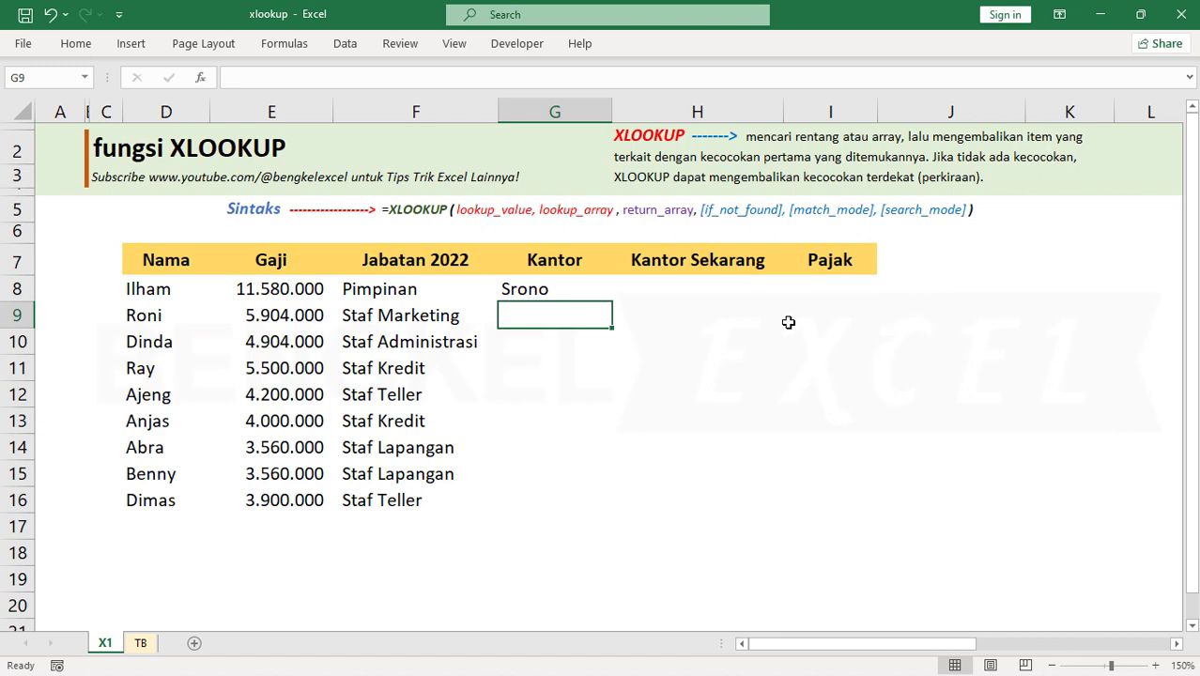
pyautogui.click(606, 294)
pyautogui.doubleClick(613, 303)
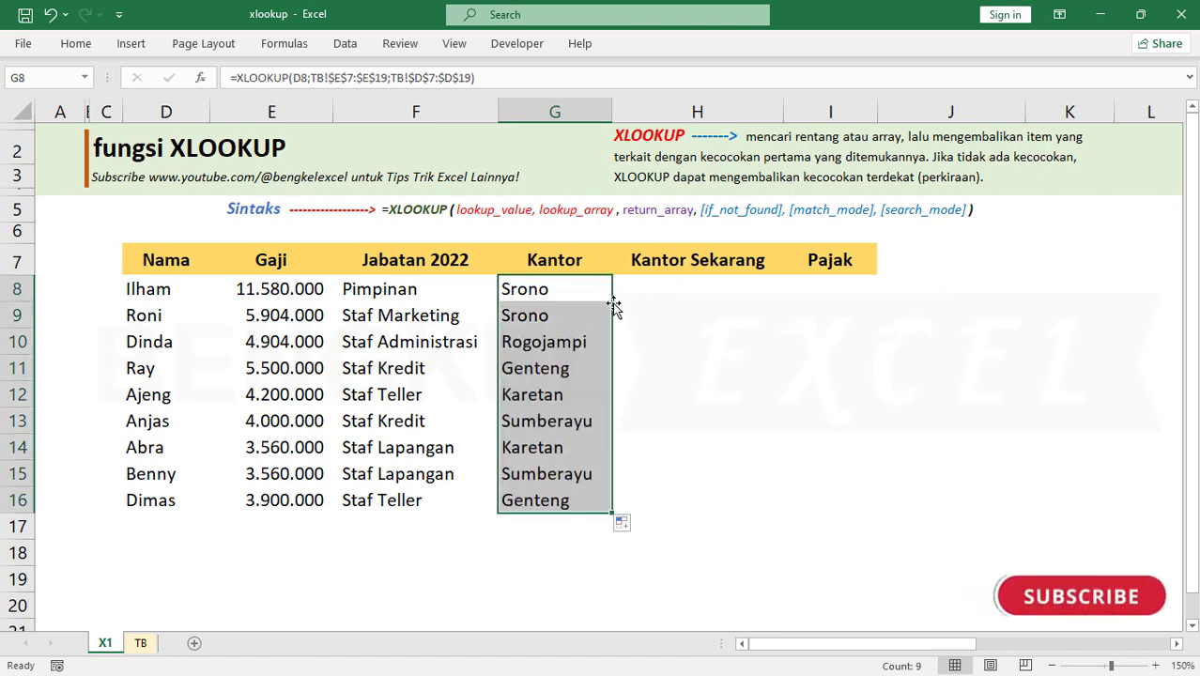
# Compare the last employee's Kantor result in row 16 of sheet X1 with the final records on sheet TB
pyautogui.click(540, 422)
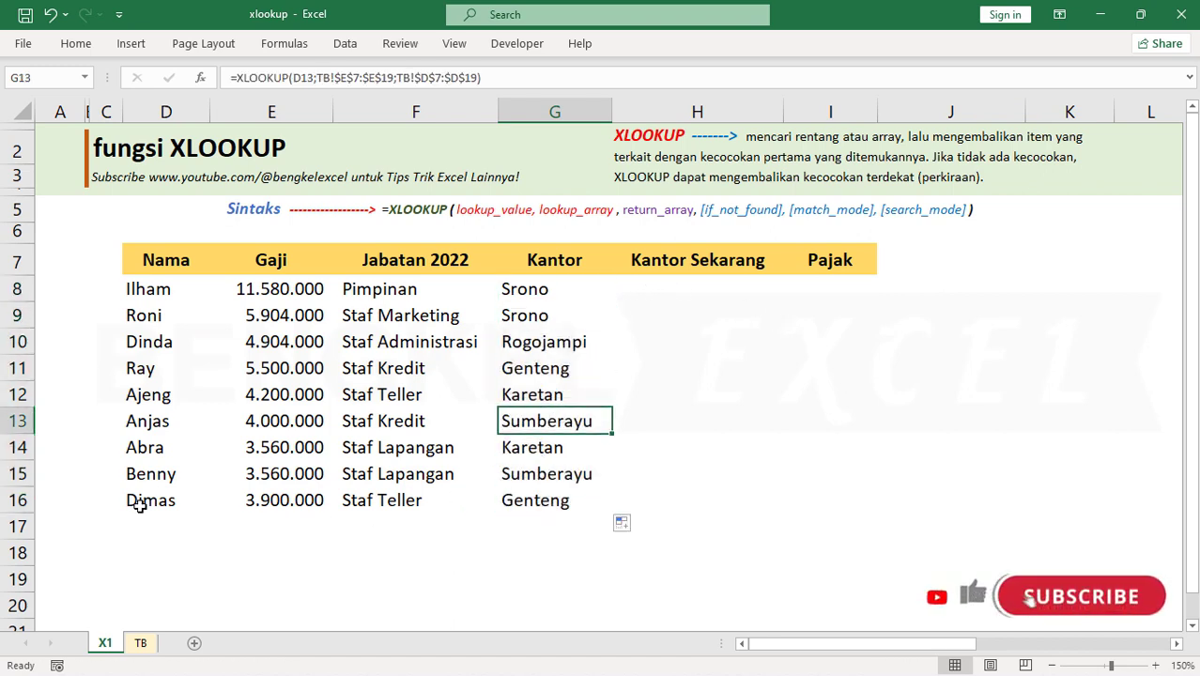
pyautogui.moveTo(139, 500); pyautogui.dragTo(566, 508)
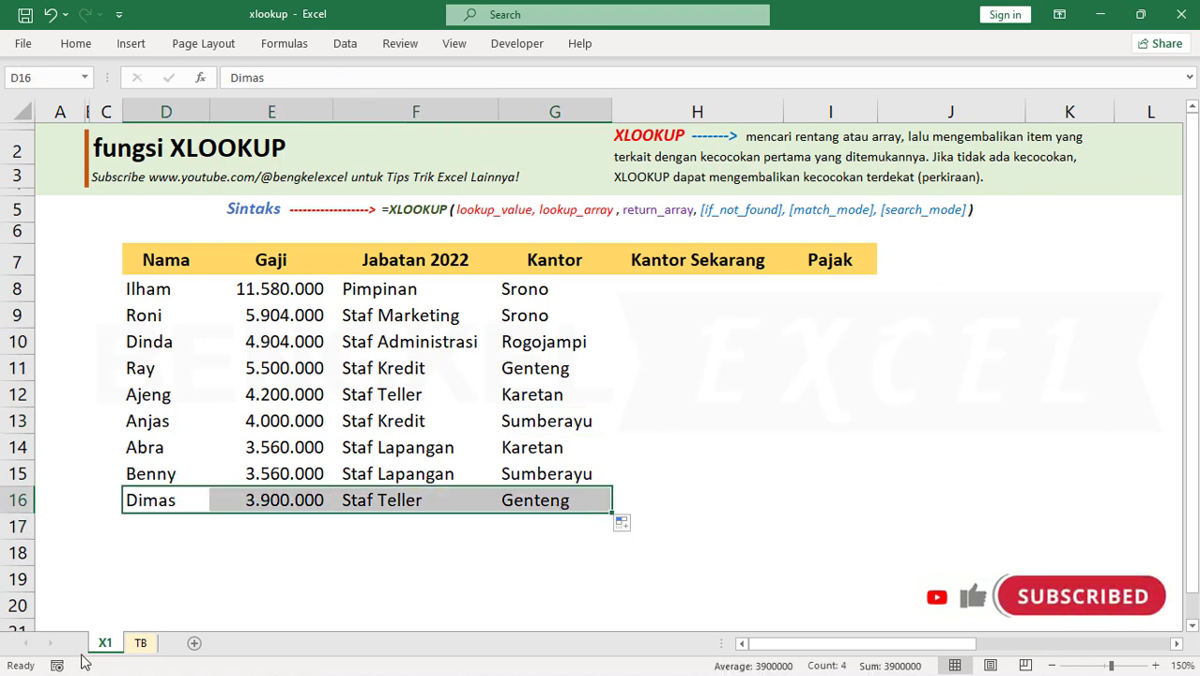
pyautogui.click(141, 644)
pyautogui.moveTo(207, 545); pyautogui.dragTo(639, 567)
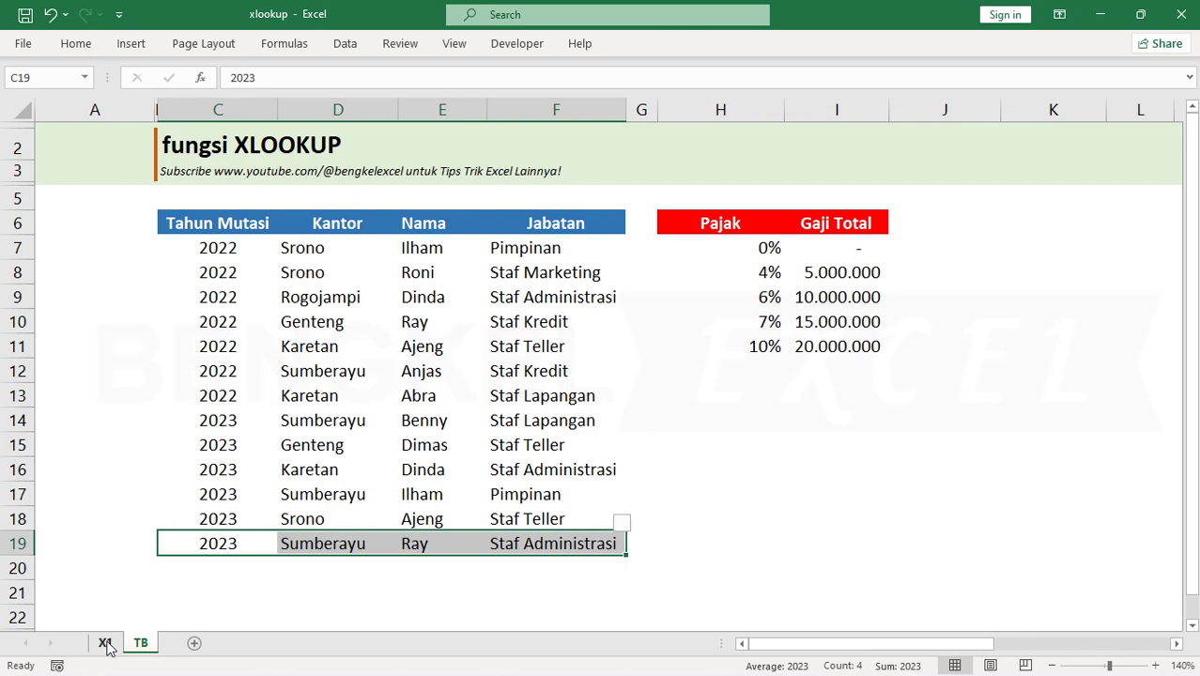
# Check the Kantor results of the first two employees on sheet X1 against D7 and D8 on sheet TB
pyautogui.click(104, 643)
pyautogui.click(532, 315)
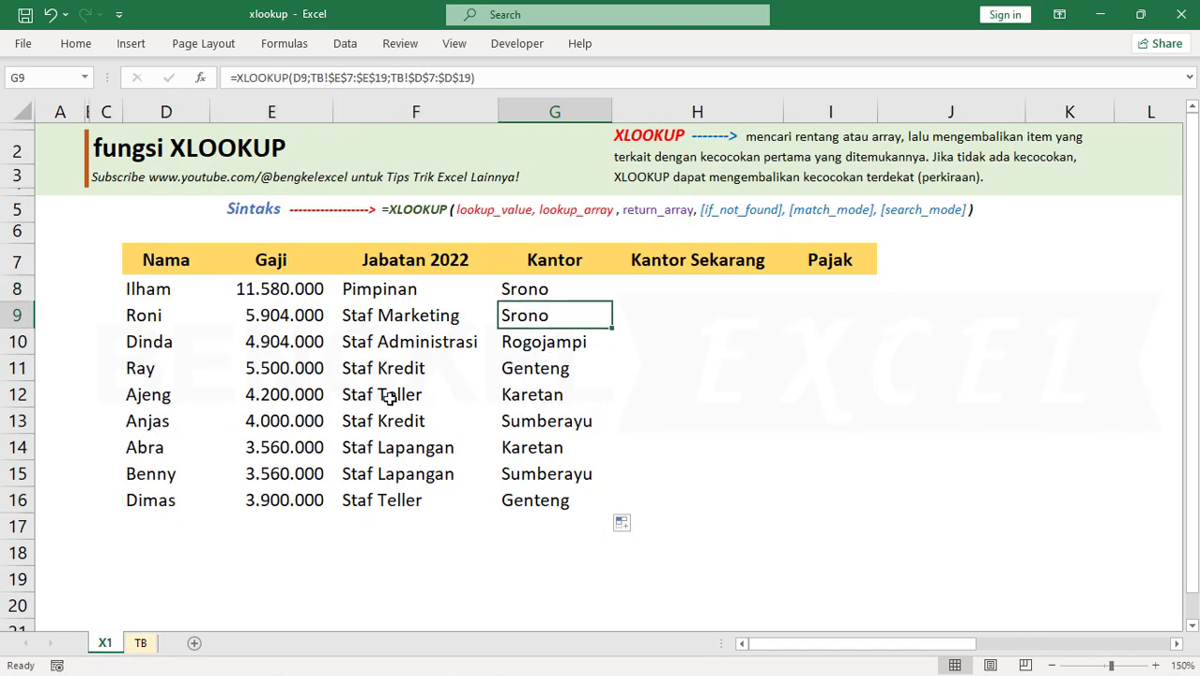
pyautogui.click(167, 293)
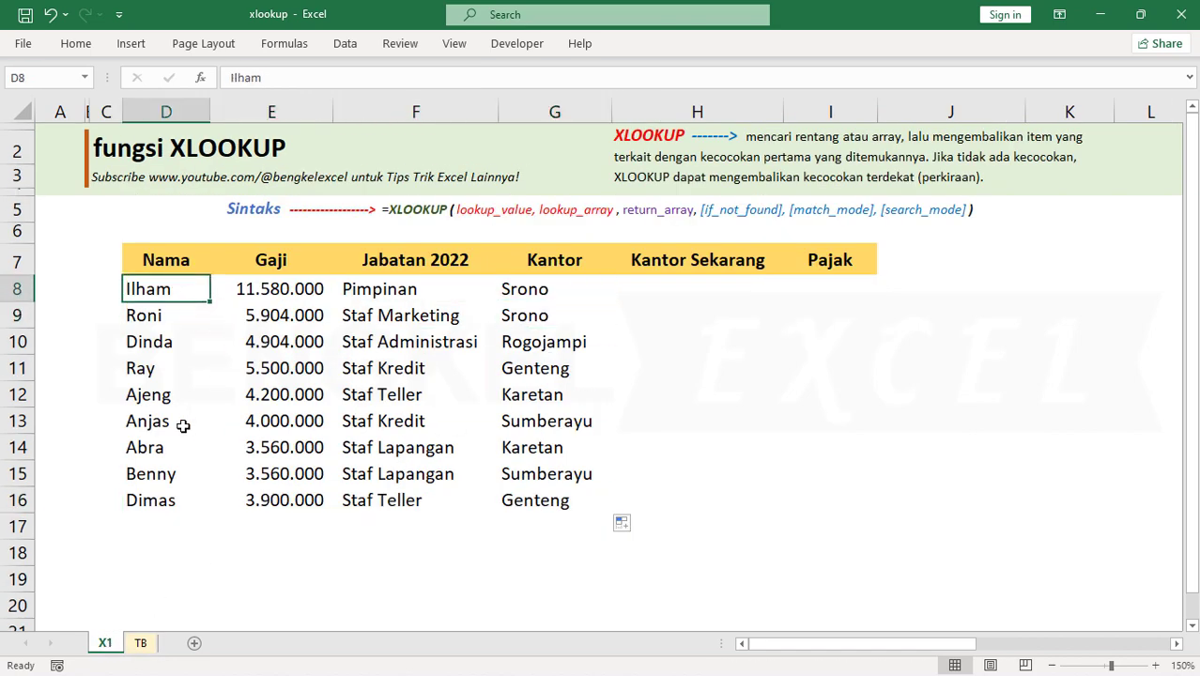
pyautogui.click(140, 643)
pyautogui.click(324, 248)
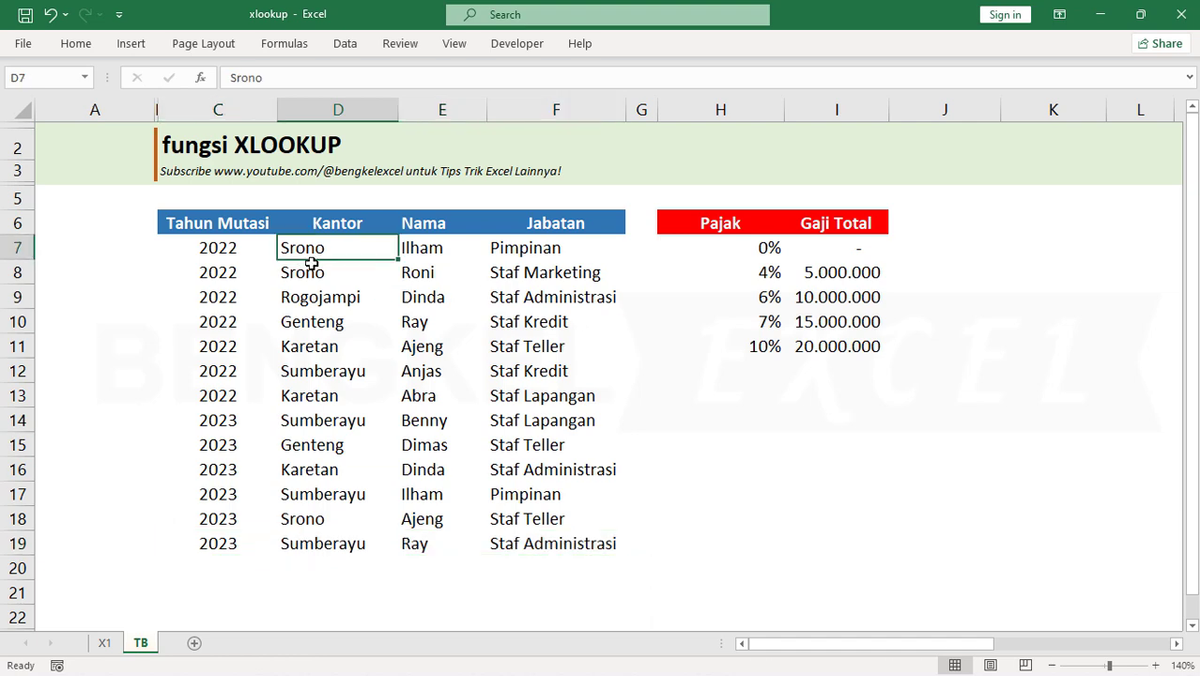
pyautogui.click(310, 271)
pyautogui.click(307, 251)
pyautogui.click(304, 274)
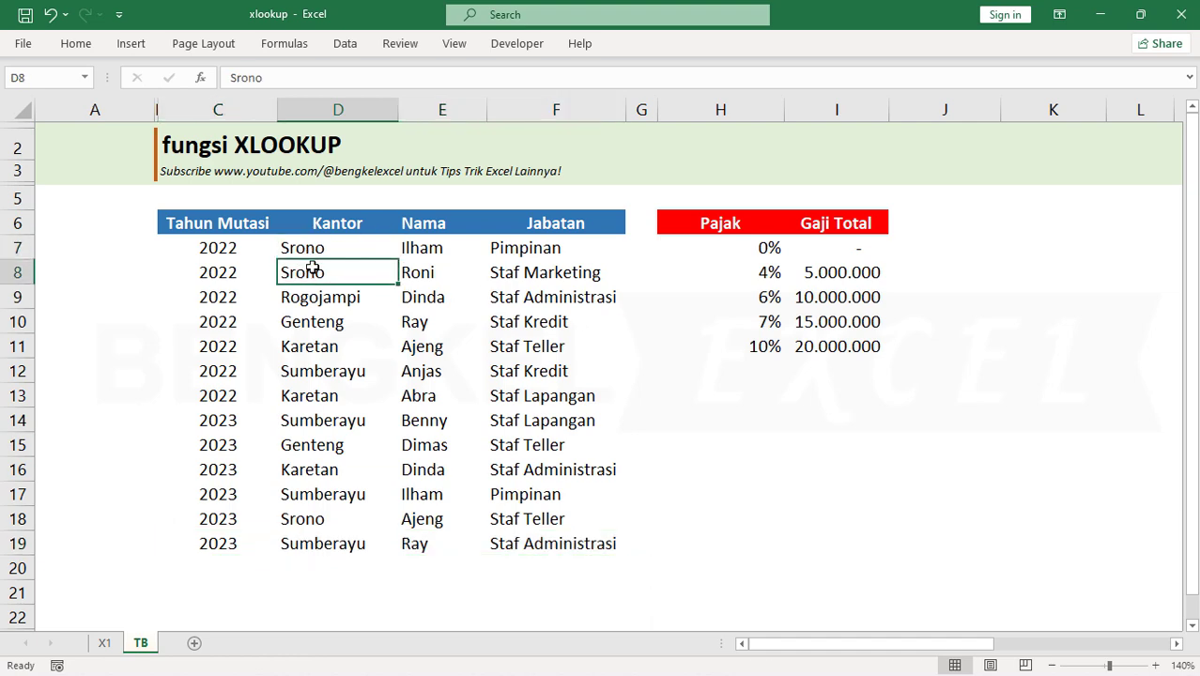
pyautogui.click(312, 249)
pyautogui.click(312, 273)
# Inspect the Jabatan 2022 formula in F8 on sheet X1, including its if_not_found argument, without changing it
pyautogui.click(104, 643)
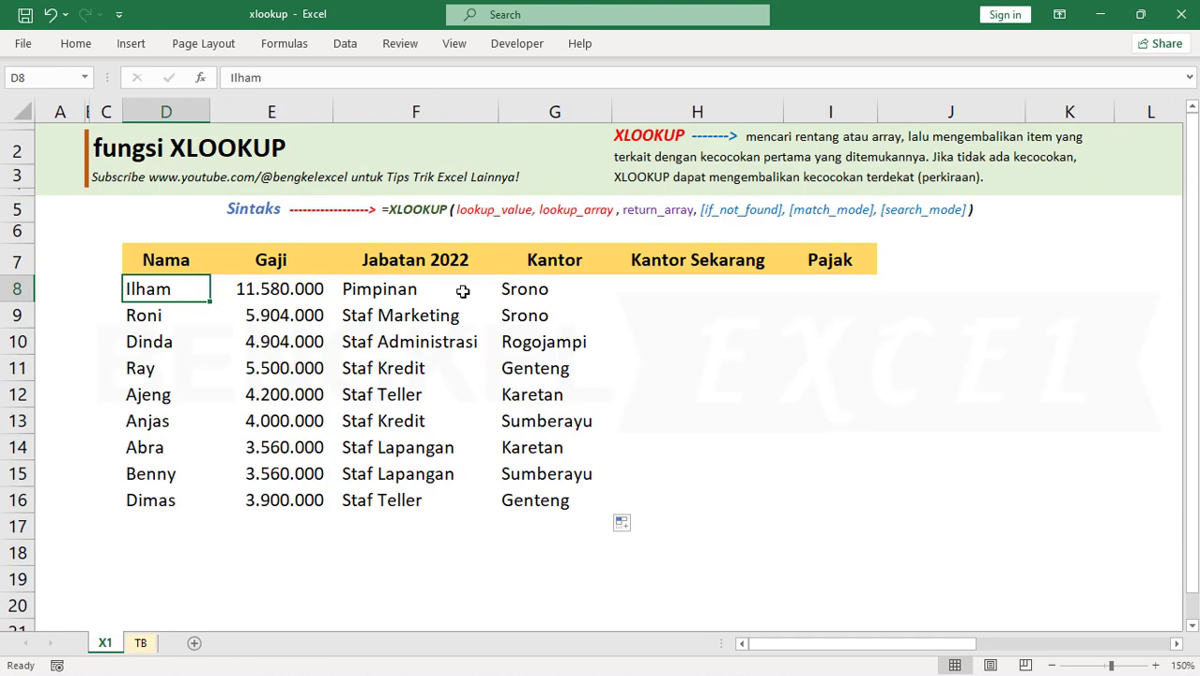
pyautogui.click(425, 294)
pyautogui.doubleClick(424, 294)
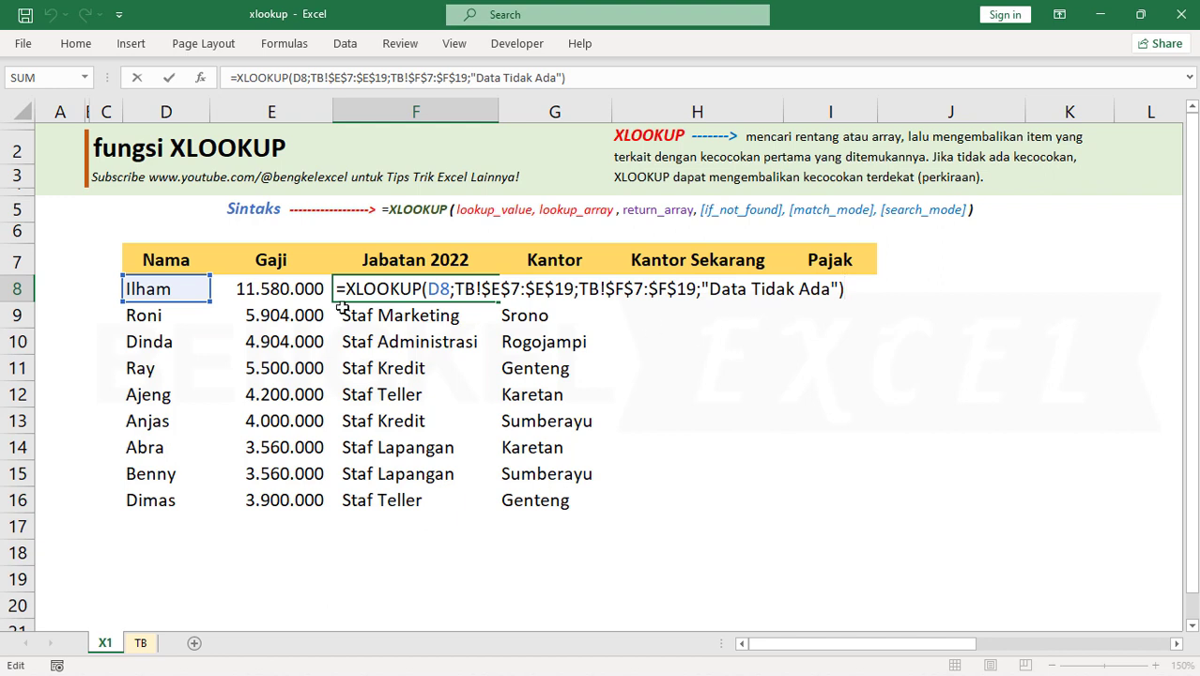
pyautogui.press('Escape')
# Replace the employee name in D8 with a name that is not listed on sheet TB
pyautogui.click(151, 289)
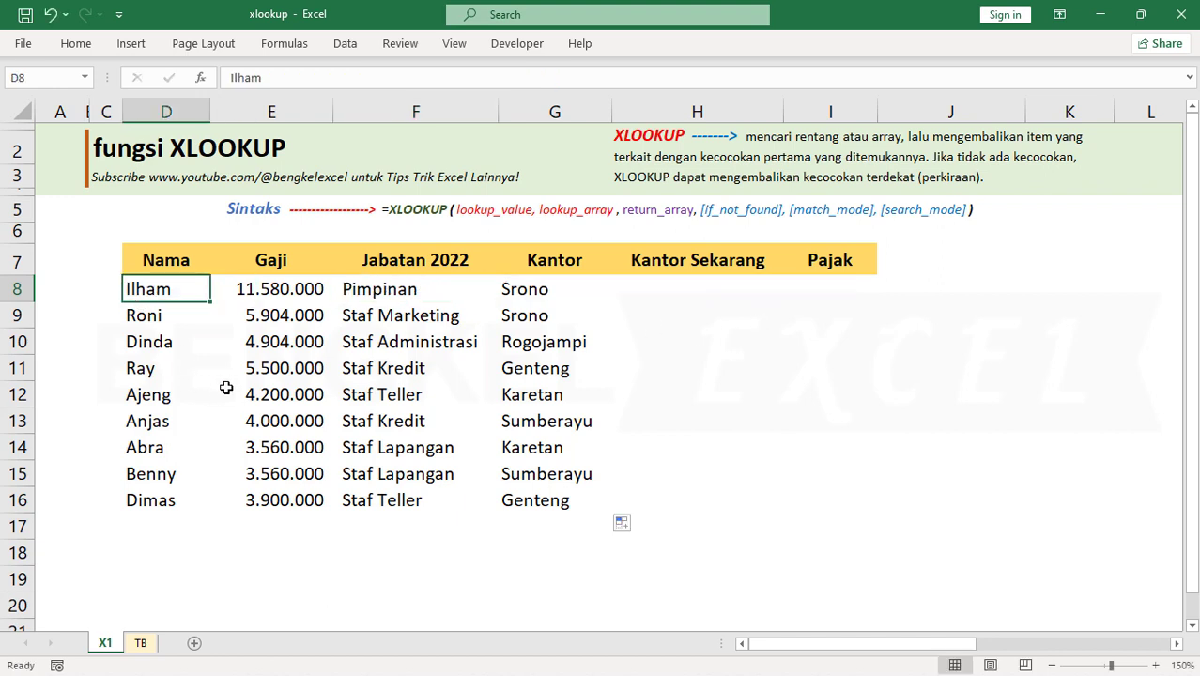
pyautogui.write('Si')
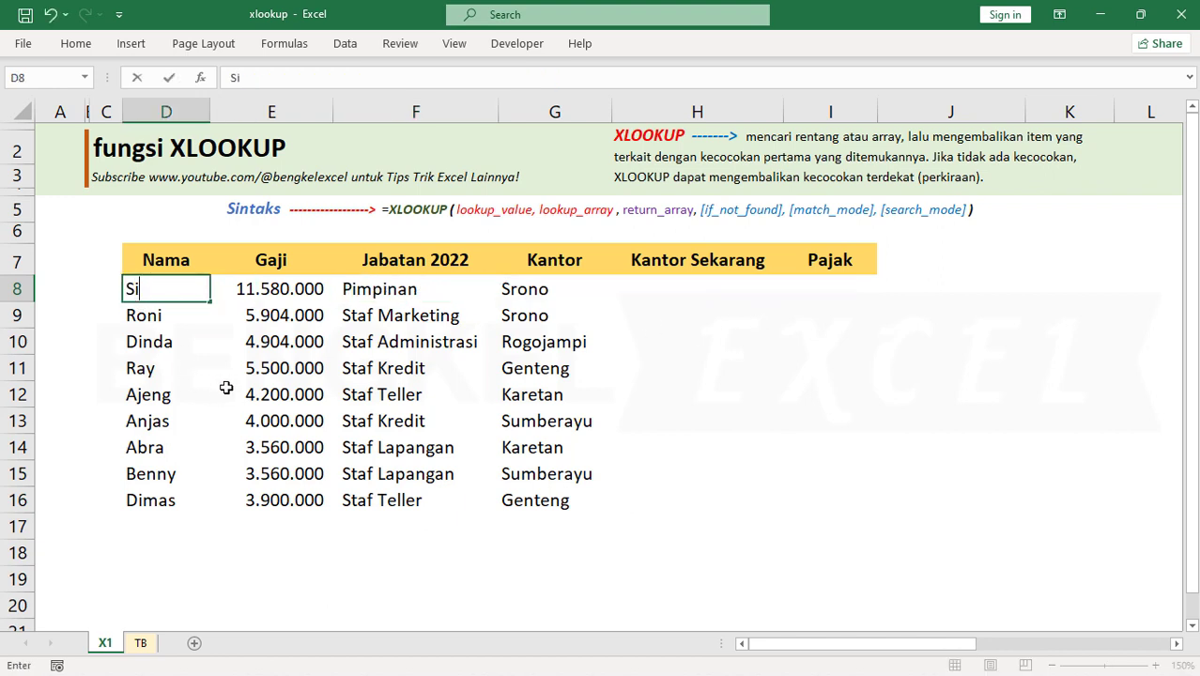
pyautogui.write('swi')
pyautogui.press('Return')
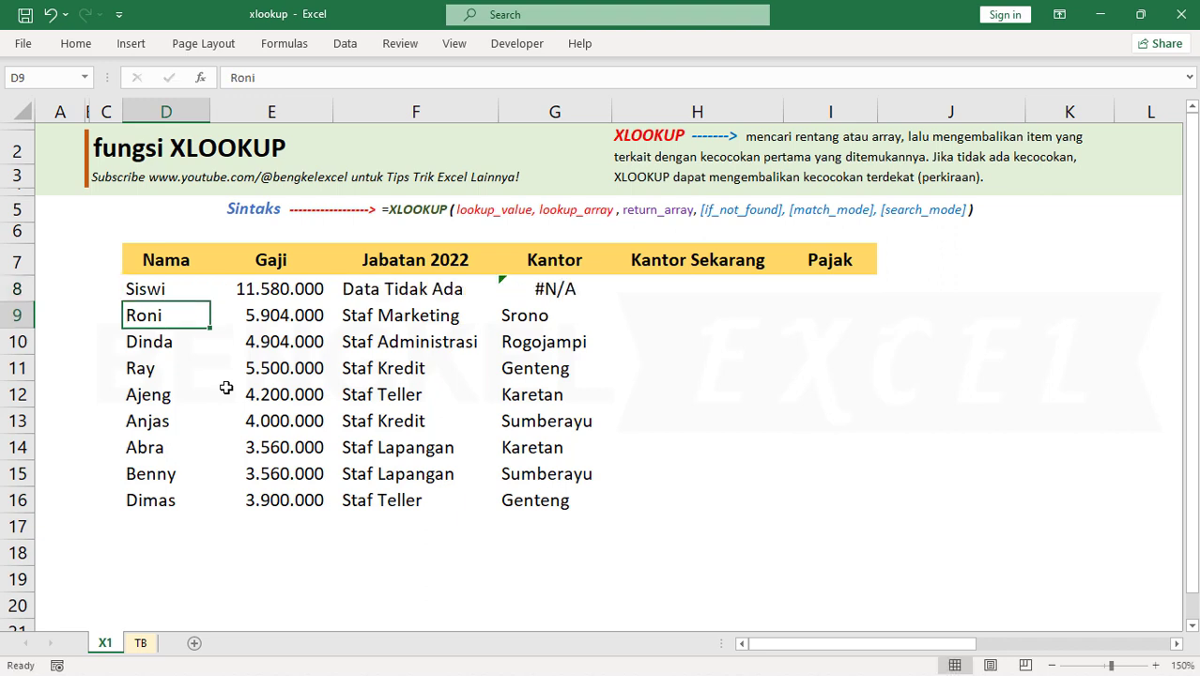
# Compare the row 8 Jabatan 2022 and Kantor formulas for the unlisted name, and undo the name change in D8
pyautogui.click(419, 297)
pyautogui.click(581, 291)
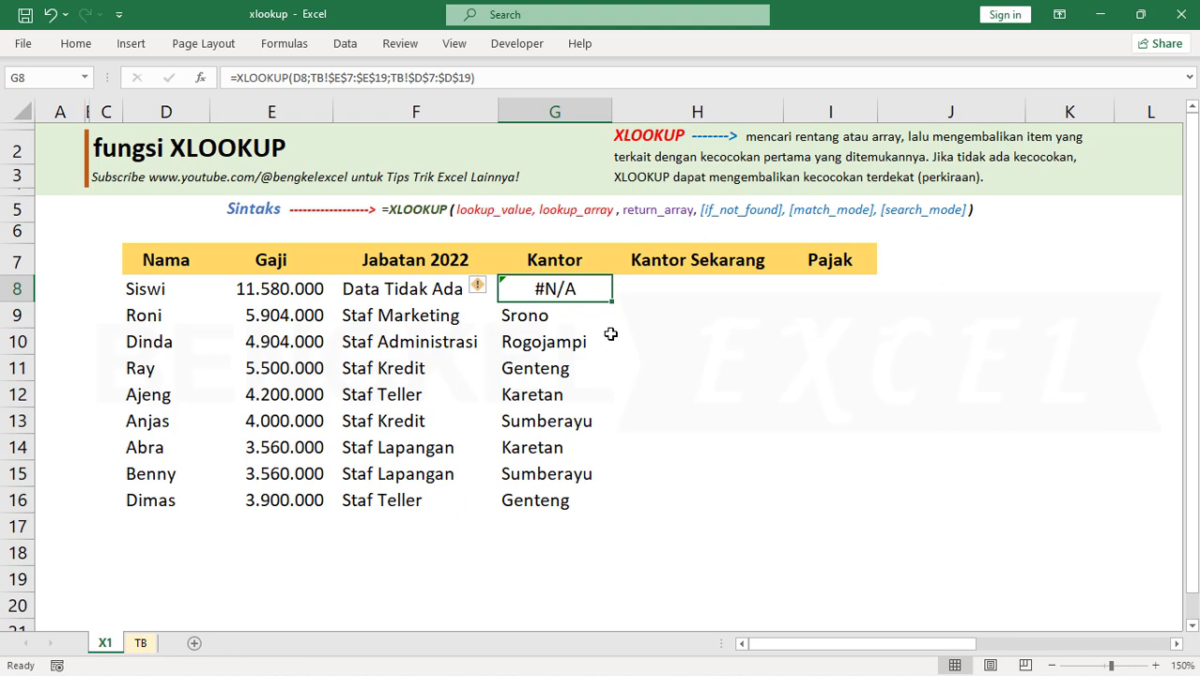
pyautogui.click(448, 287)
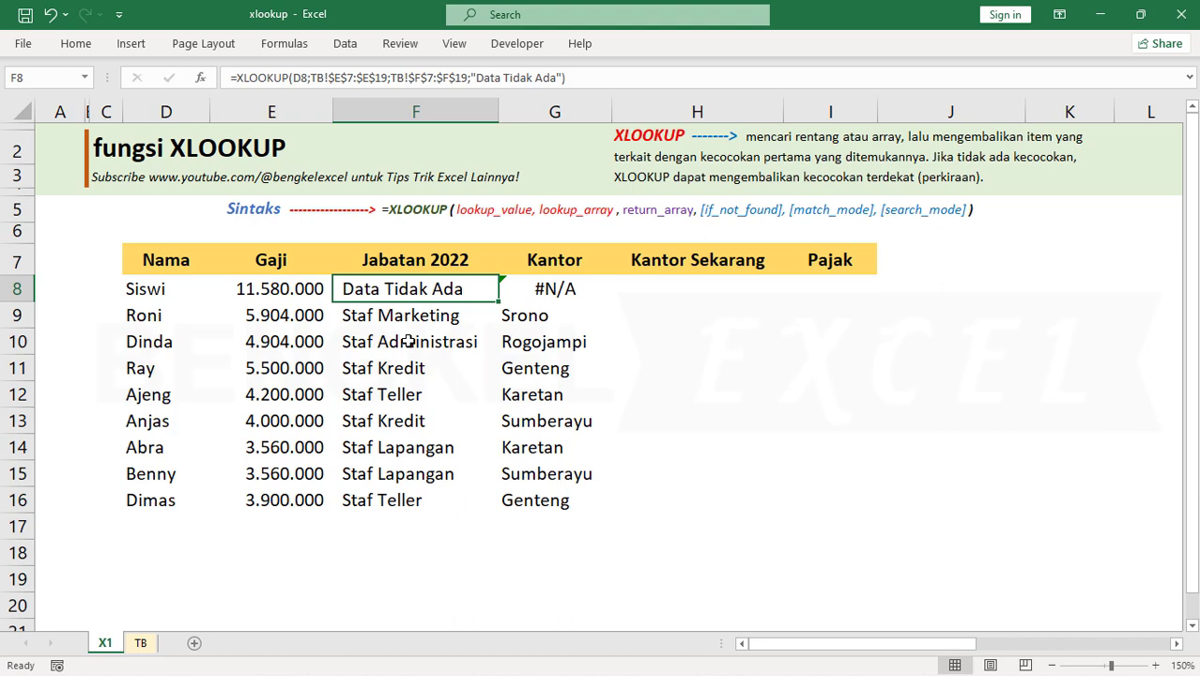
pyautogui.hotkey('ctrl', 'z')
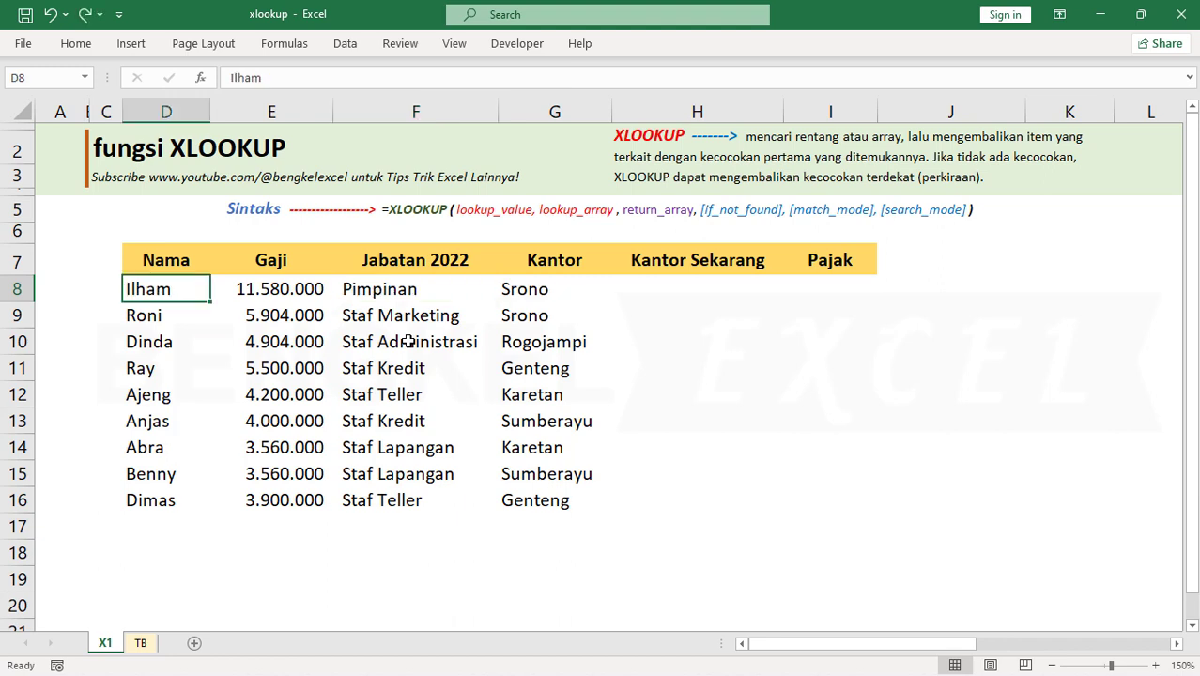
# Examine the 2023 records on sheet TB and the first employee's two entries for the Kantor Sekarang lookup
pyautogui.click(669, 284)
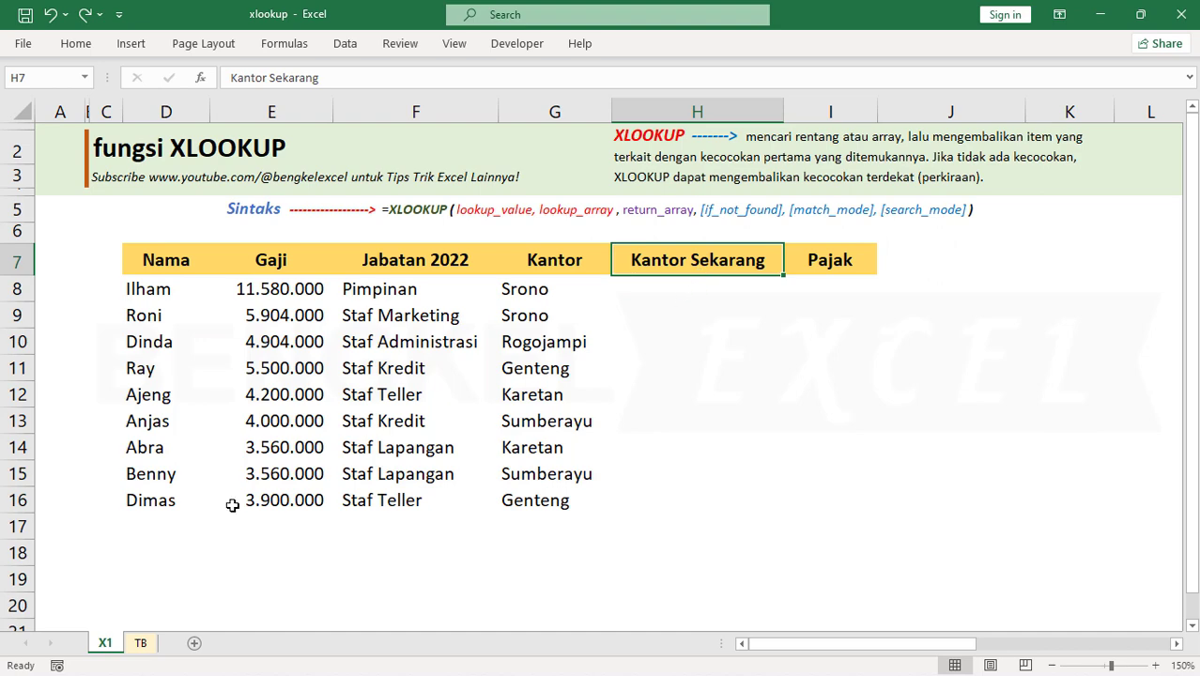
pyautogui.click(139, 644)
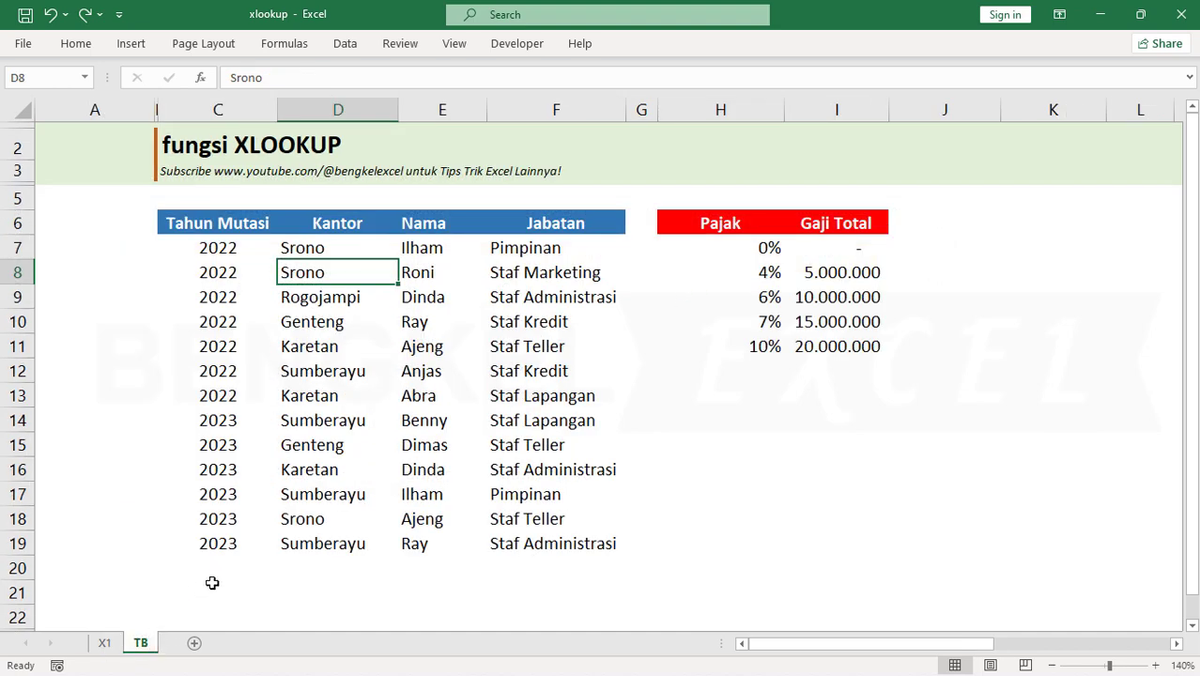
pyautogui.moveTo(230, 420); pyautogui.dragTo(561, 528)
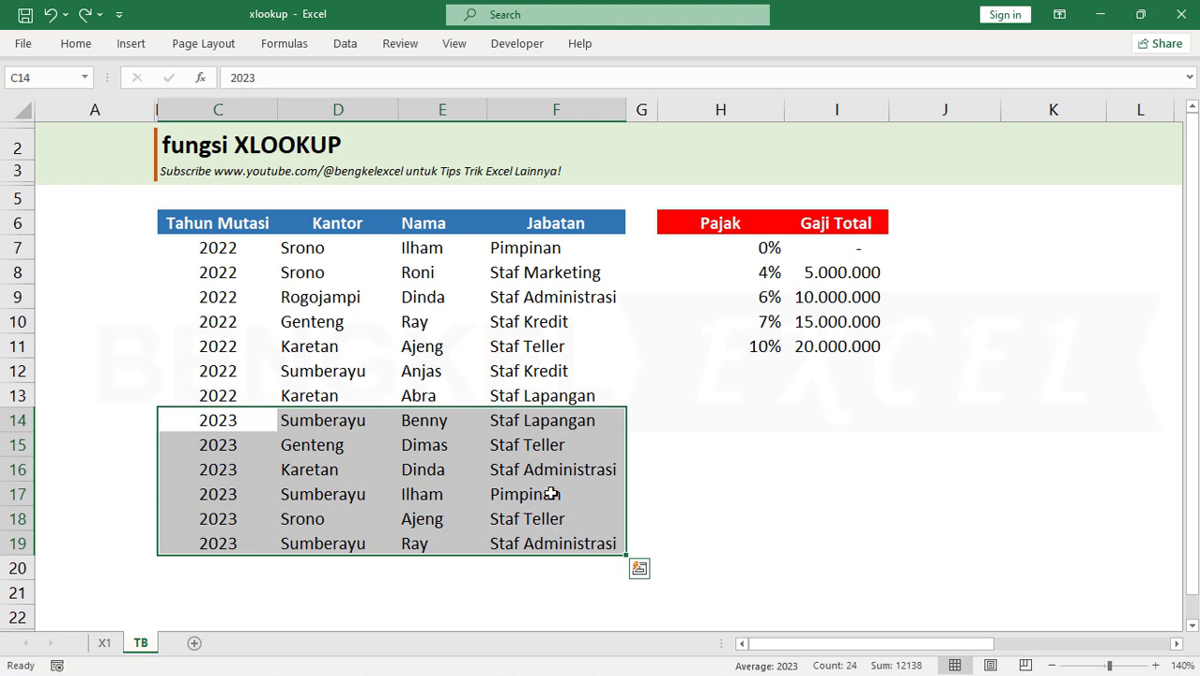
pyautogui.click(422, 248)
pyautogui.click(423, 494)
pyautogui.click(492, 494)
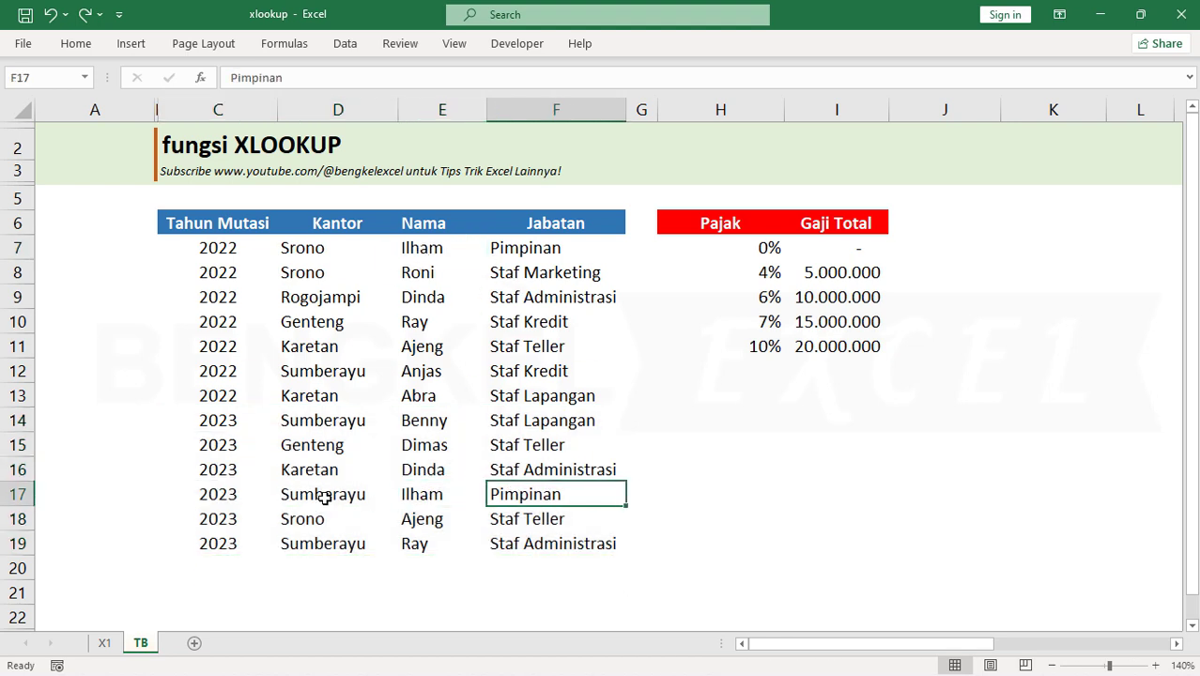
pyautogui.click(324, 495)
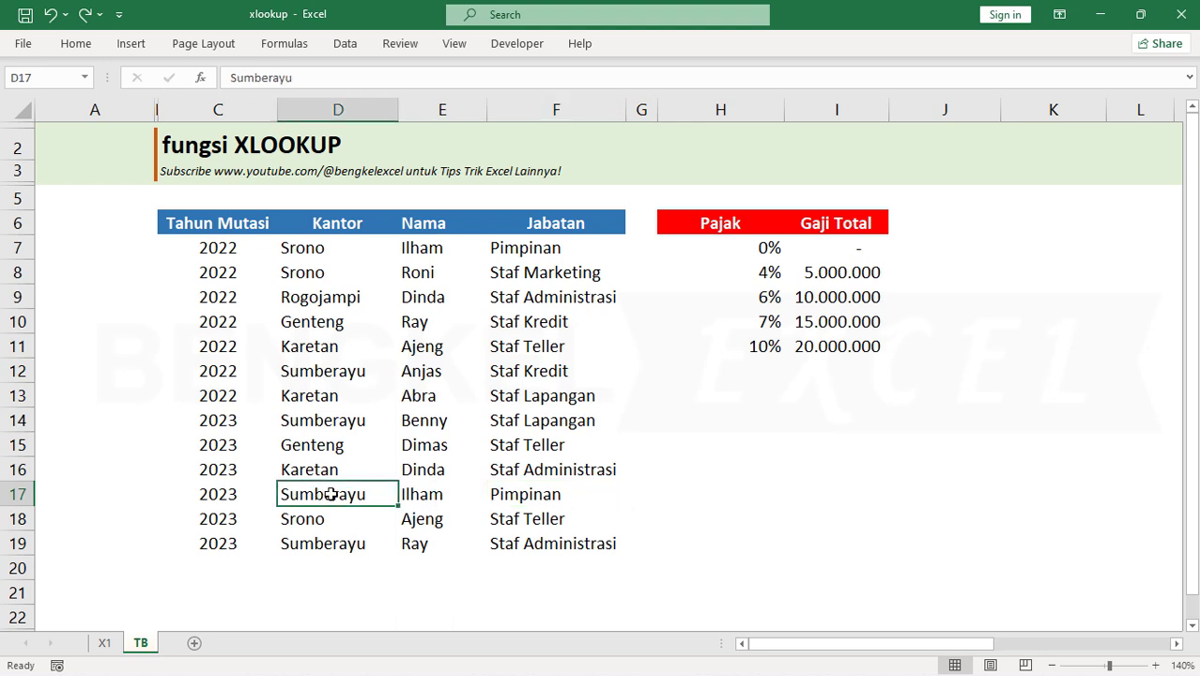
# Compare the Kantor entries in rows 11 and 18 on sheet TB, and trace the records from last to first
pyautogui.click(415, 524)
pyautogui.click(332, 346)
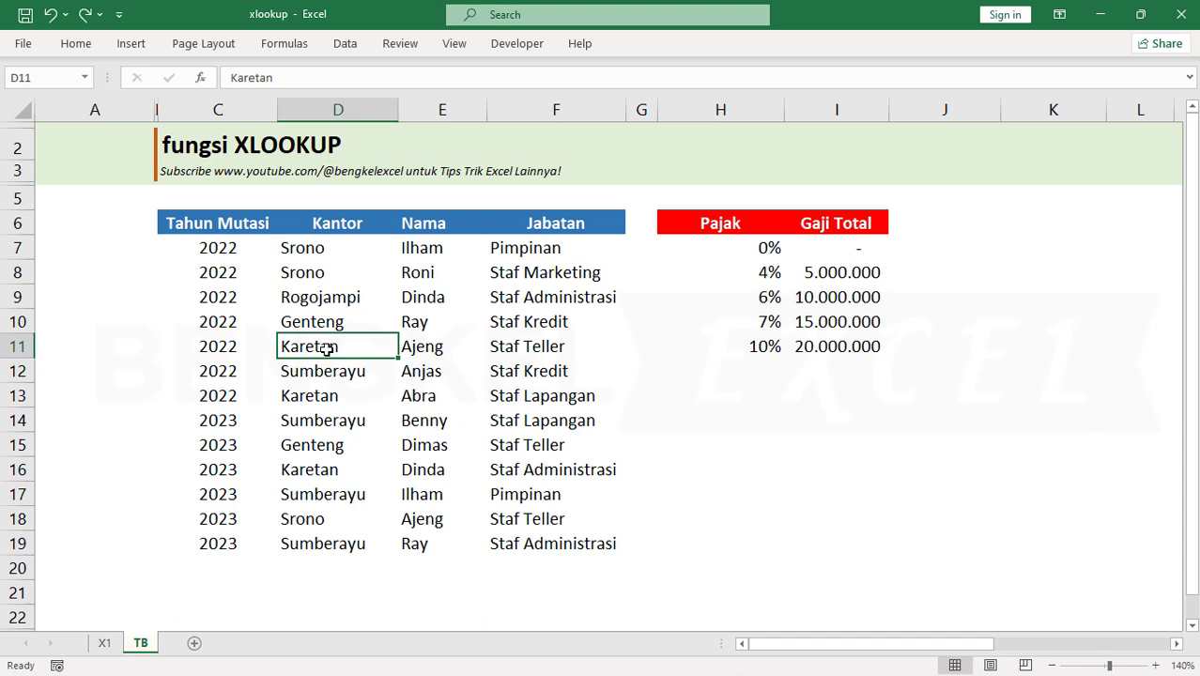
pyautogui.click(315, 523)
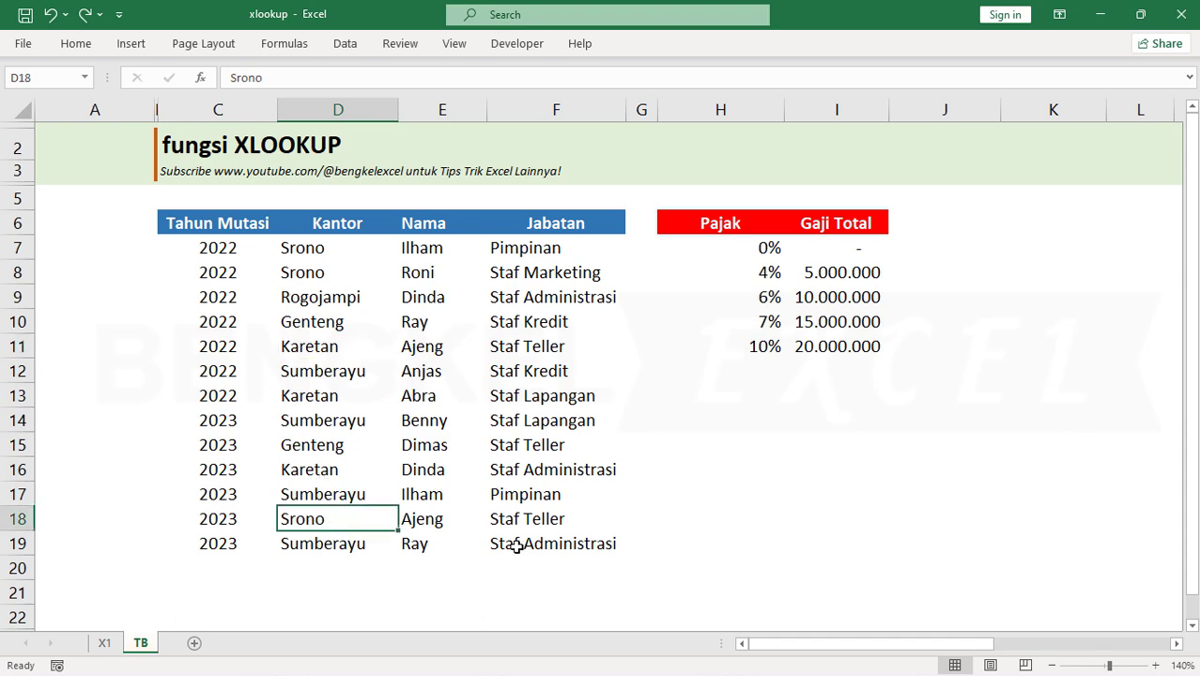
pyautogui.moveTo(517, 546); pyautogui.dragTo(526, 248)
# Begin an XLOOKUP formula in H8 on sheet X1 with D8 as the lookup value
pyautogui.hotkey('ctrl', 'pageup')
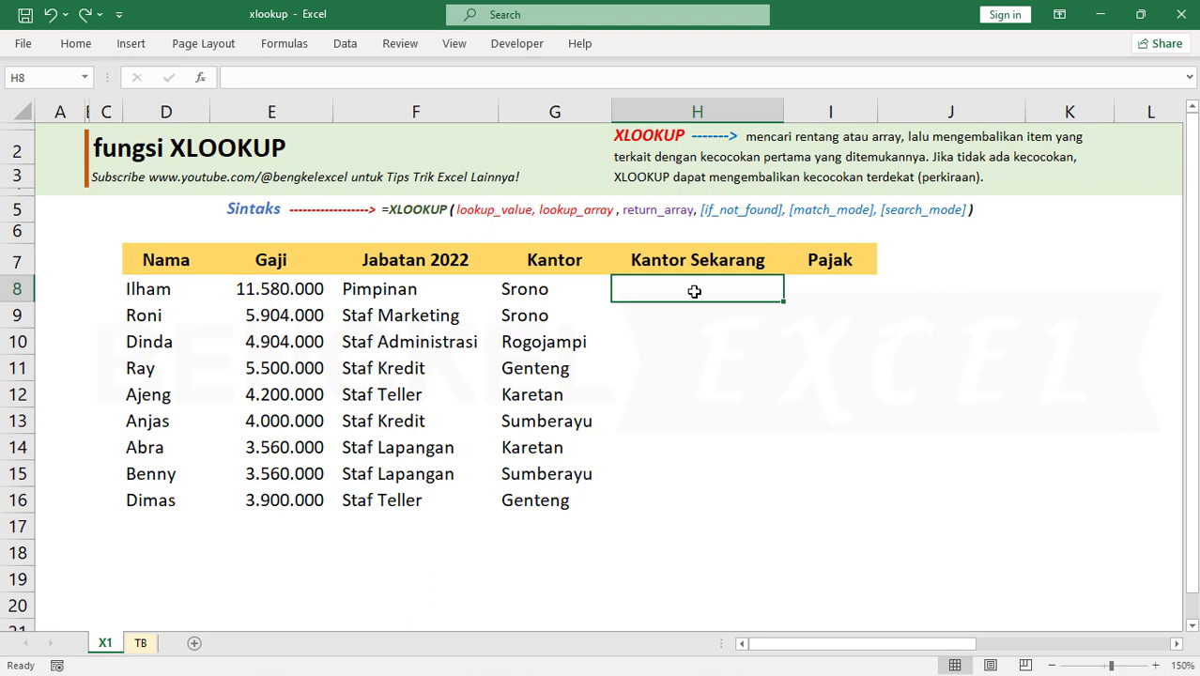
pyautogui.write('=')
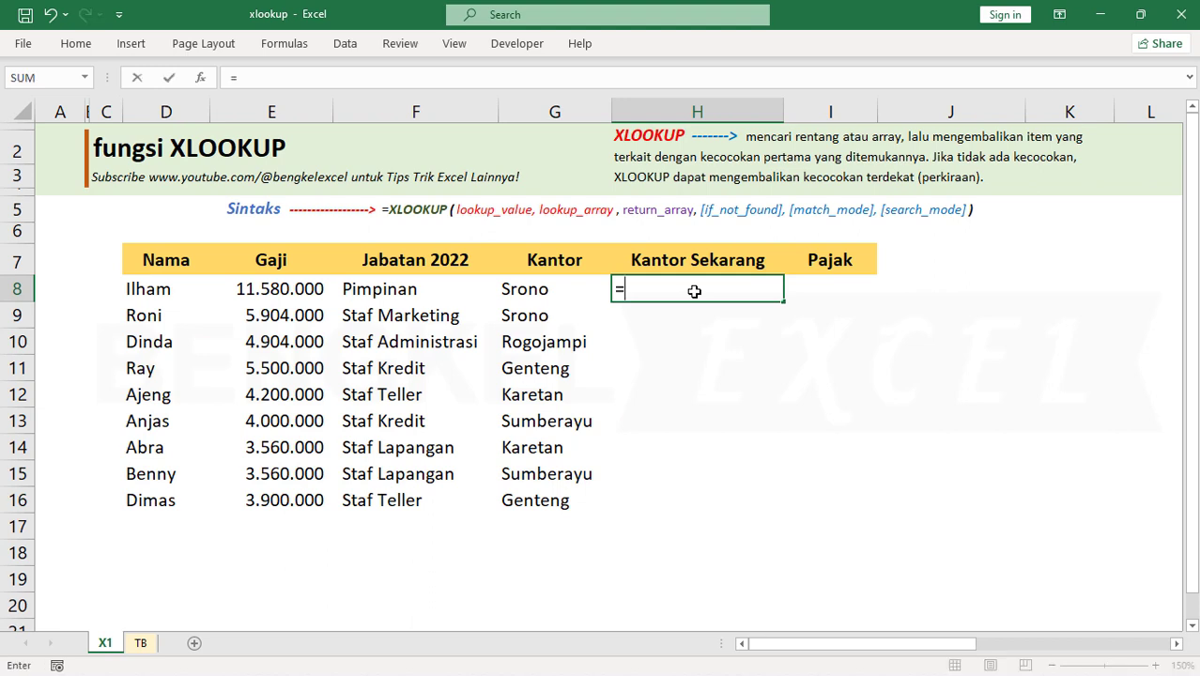
pyautogui.write('XLOOKUP(')
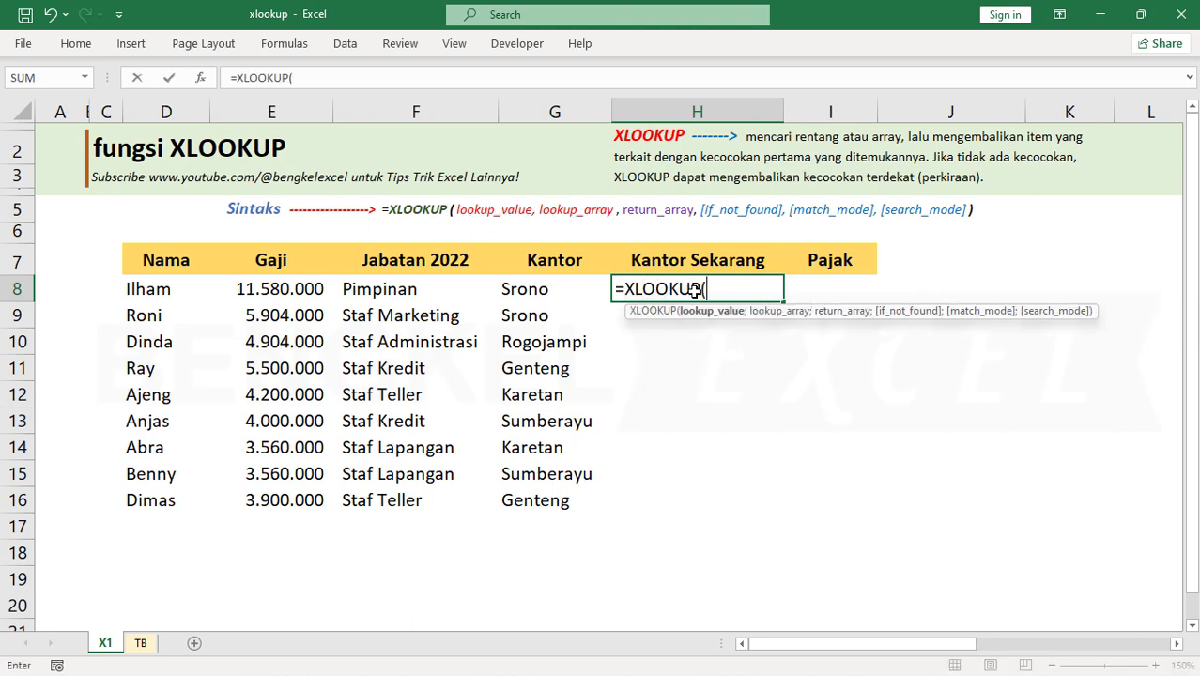
pyautogui.click(175, 286)
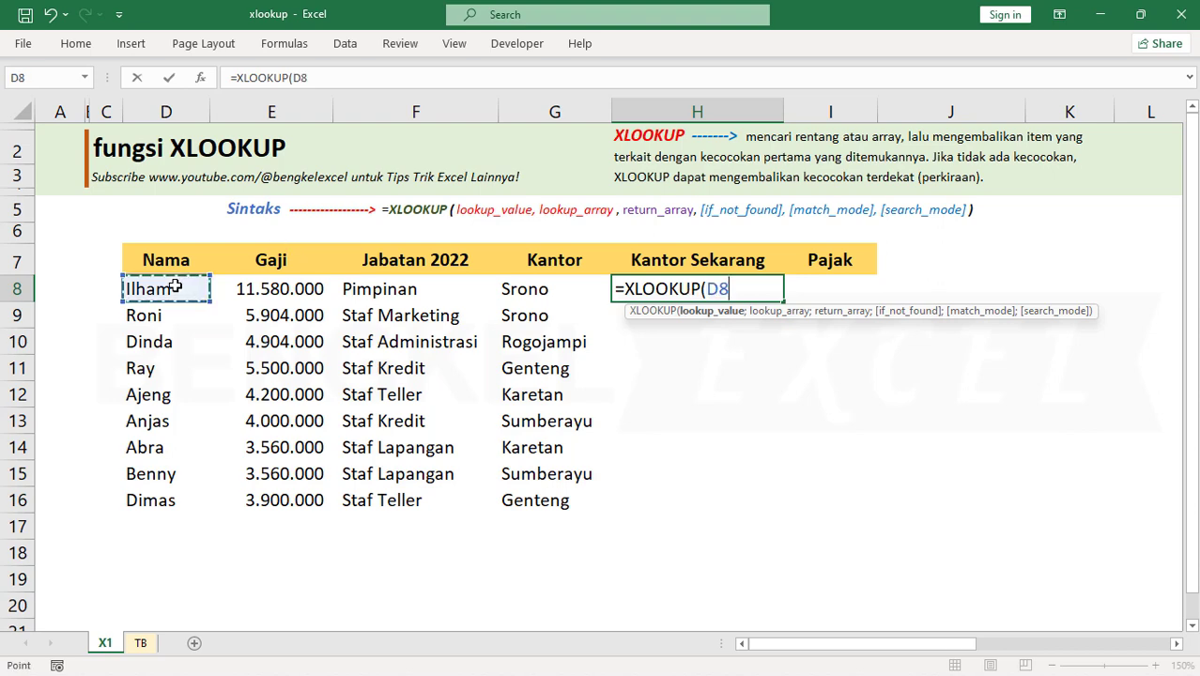
pyautogui.write(';')
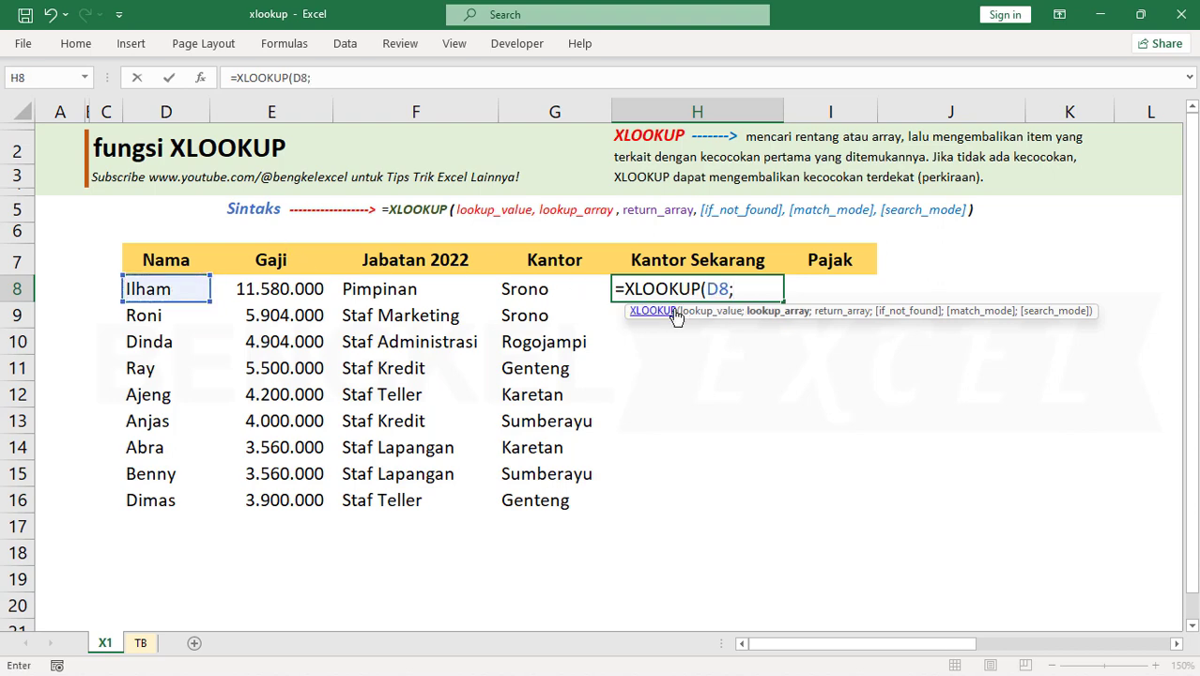
# Add absolute ranges on sheet TB to the formula: $E$7:$E$19 as lookup array and $D$7:$D$19 as return array
pyautogui.click(146, 643)
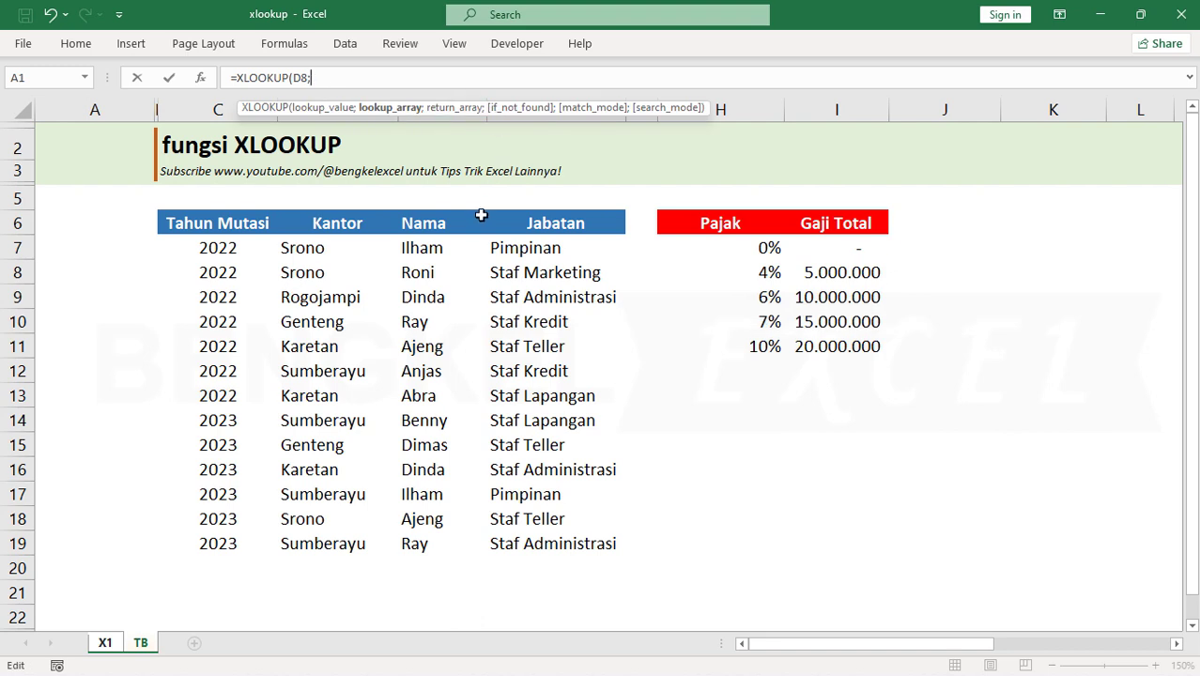
pyautogui.moveTo(432, 249); pyautogui.dragTo(432, 544)
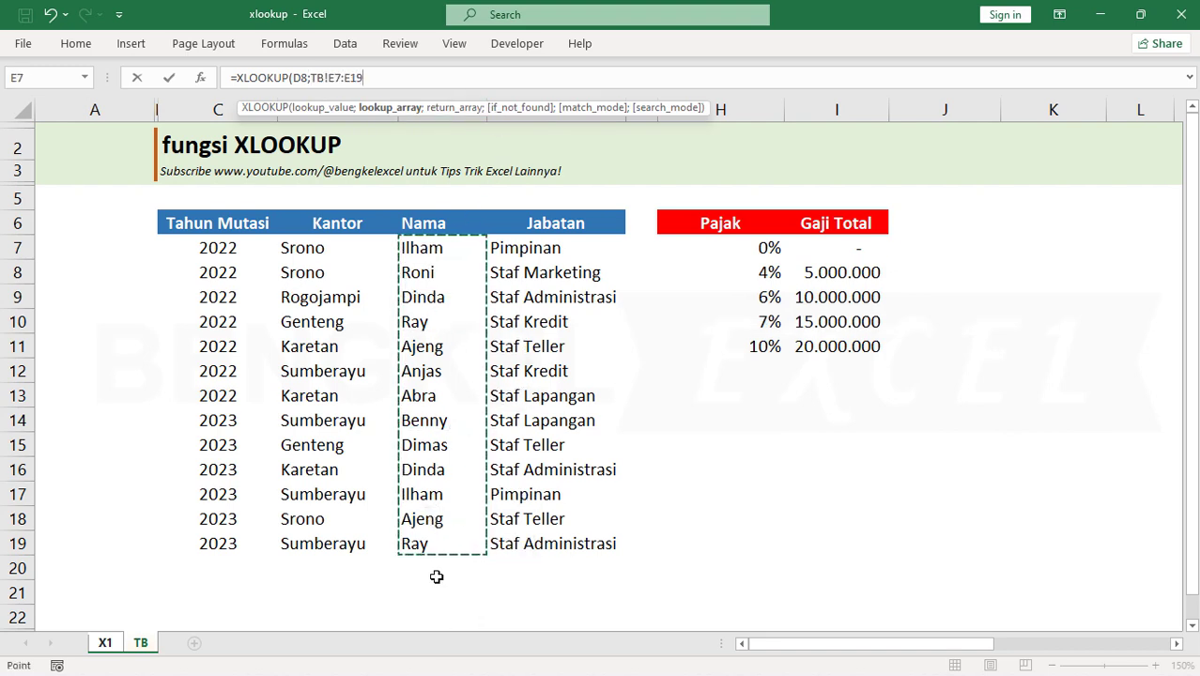
pyautogui.press('F4')
pyautogui.write(';')
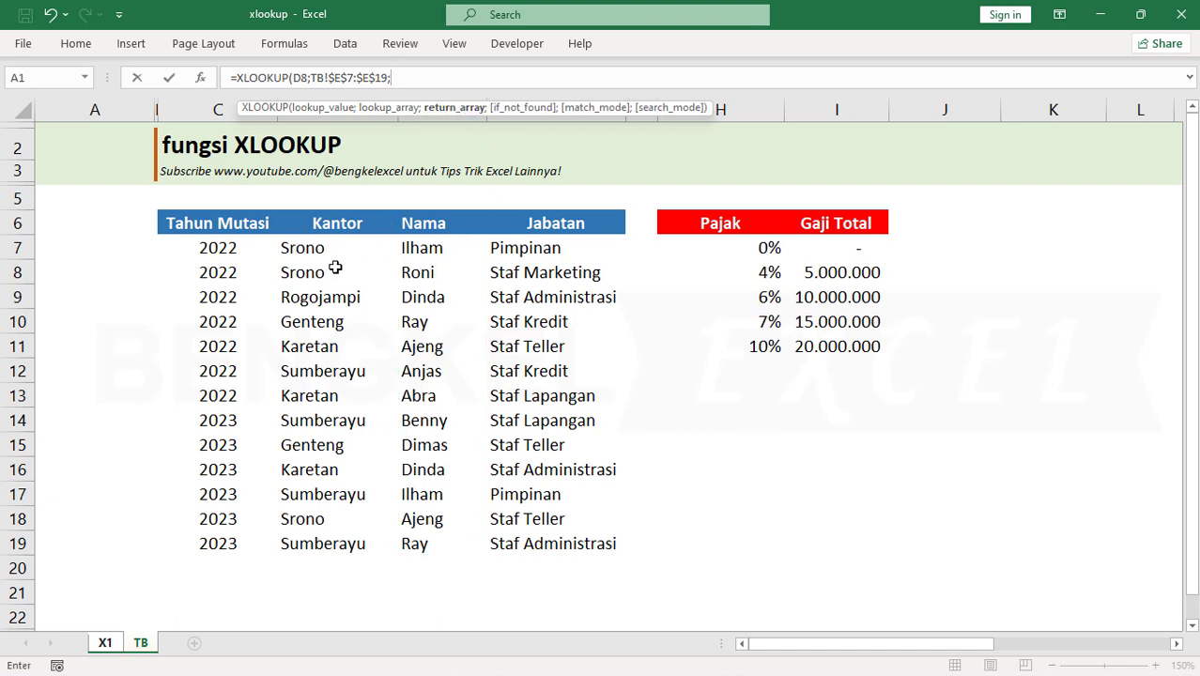
pyautogui.moveTo(324, 247); pyautogui.dragTo(310, 544)
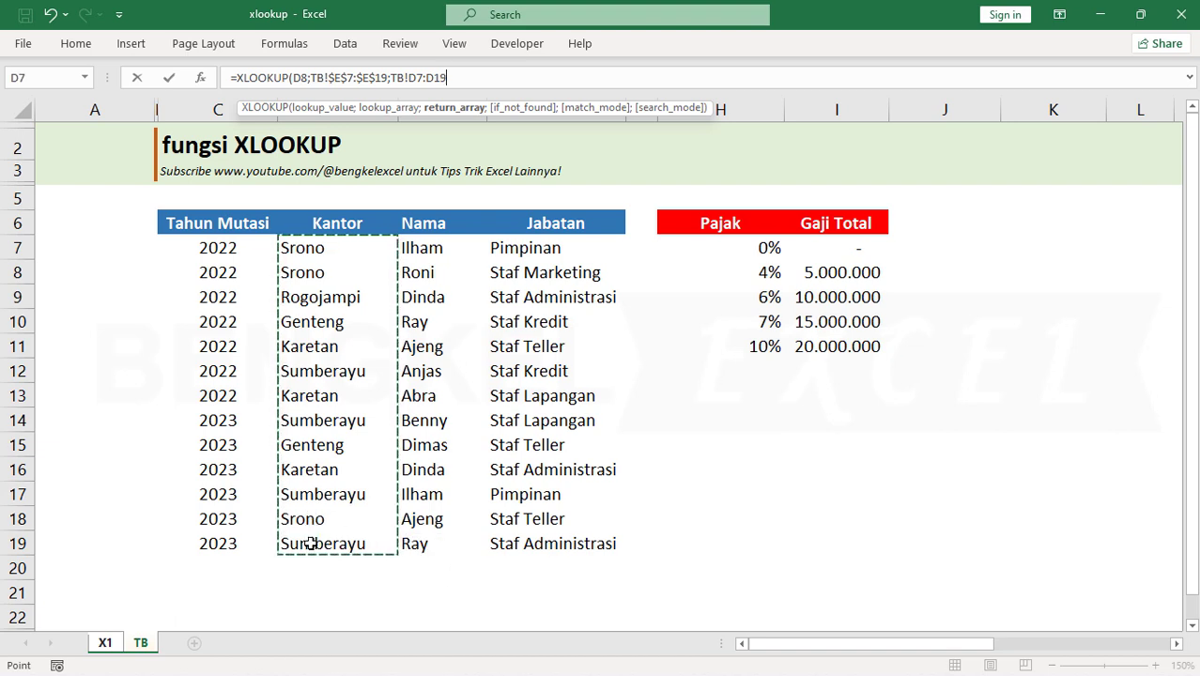
pyautogui.press('F4')
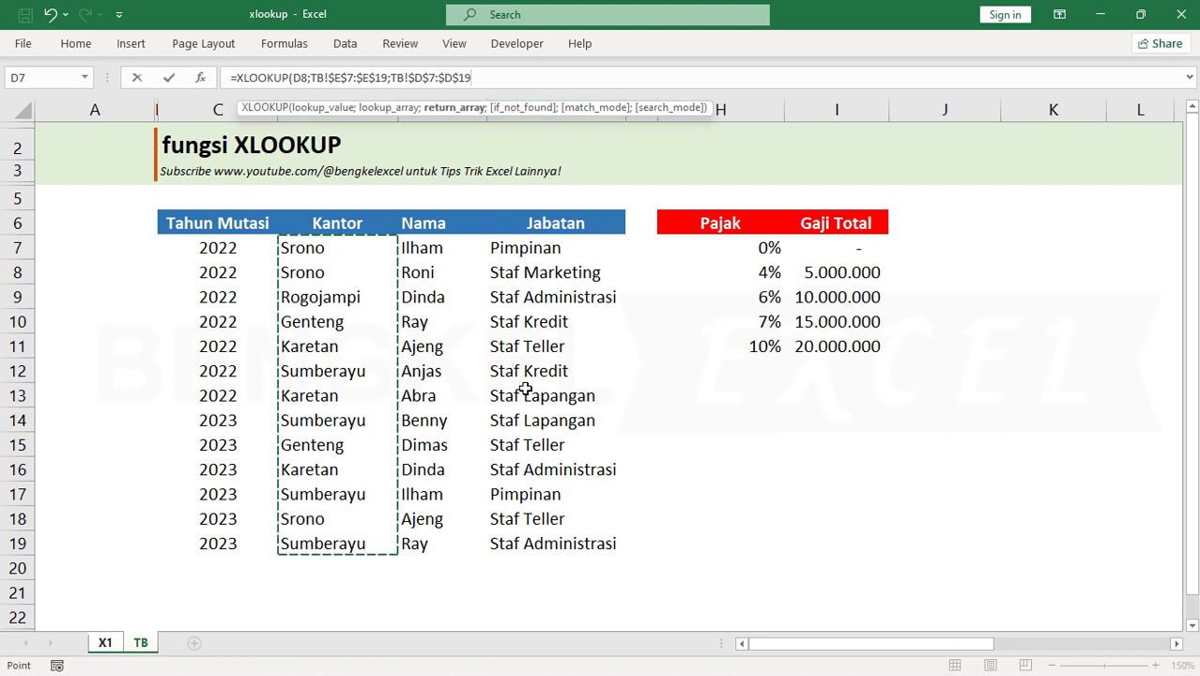
# Leave if_not_found and match_mode empty, set search_mode to -1 (Search last-to-first), and complete the H8 formula
pyautogui.write(';')
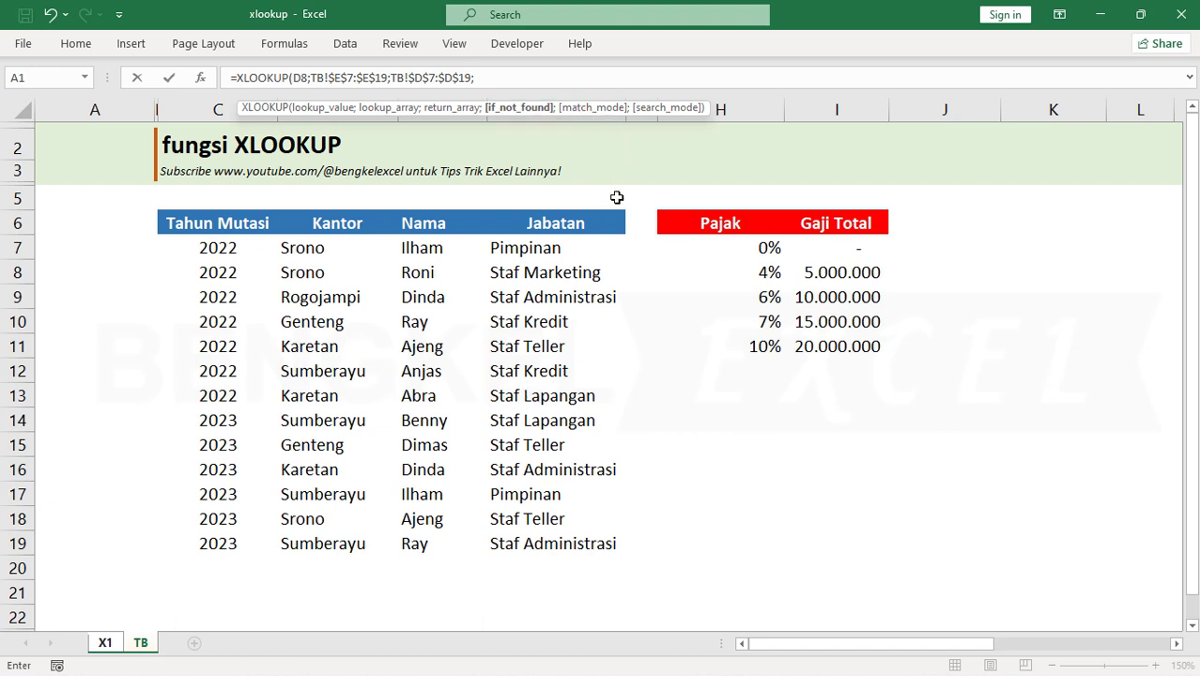
pyautogui.write(';')
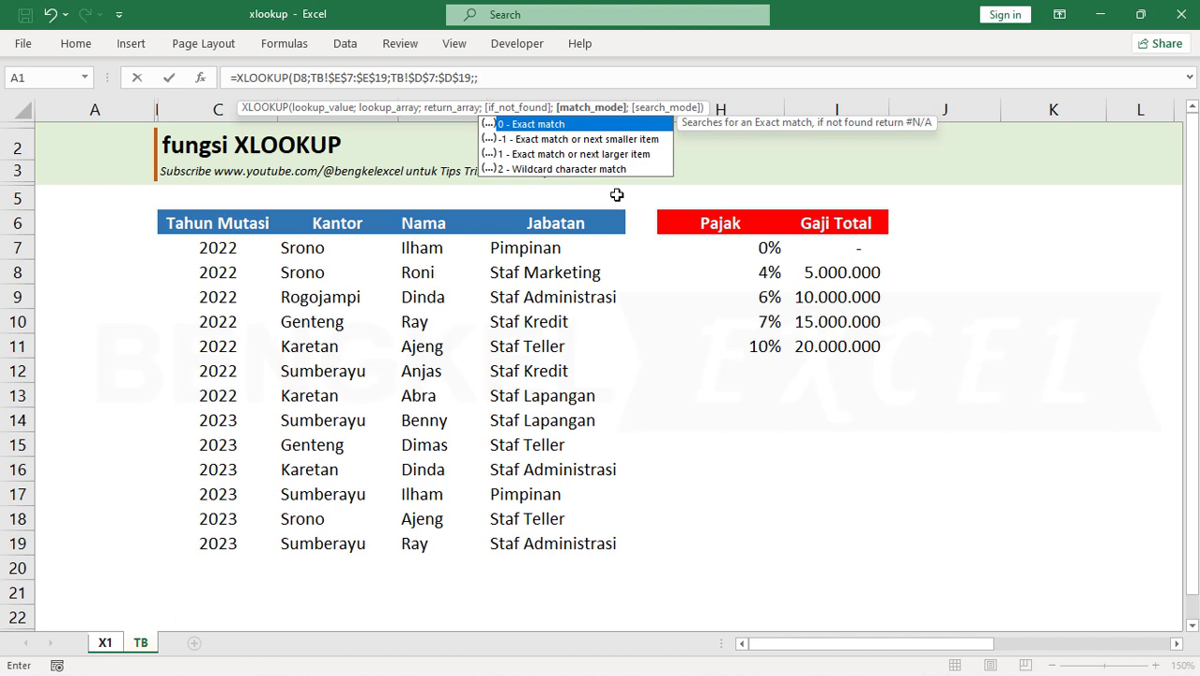
pyautogui.write(';')
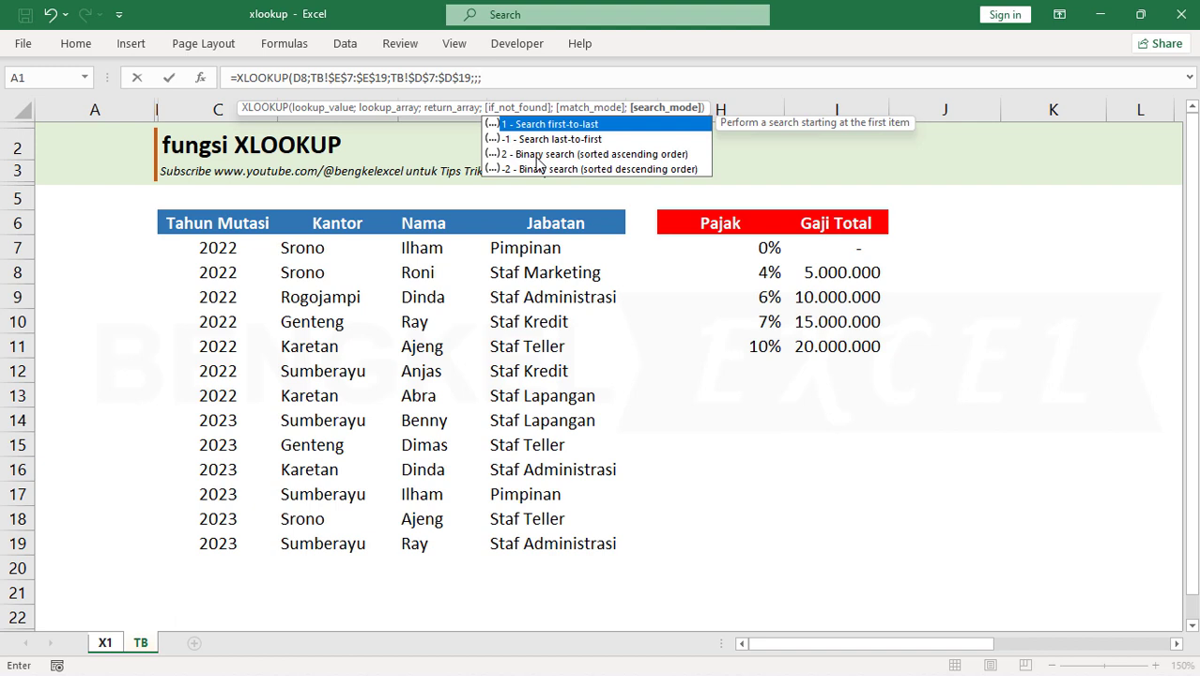
pyautogui.press('Down')
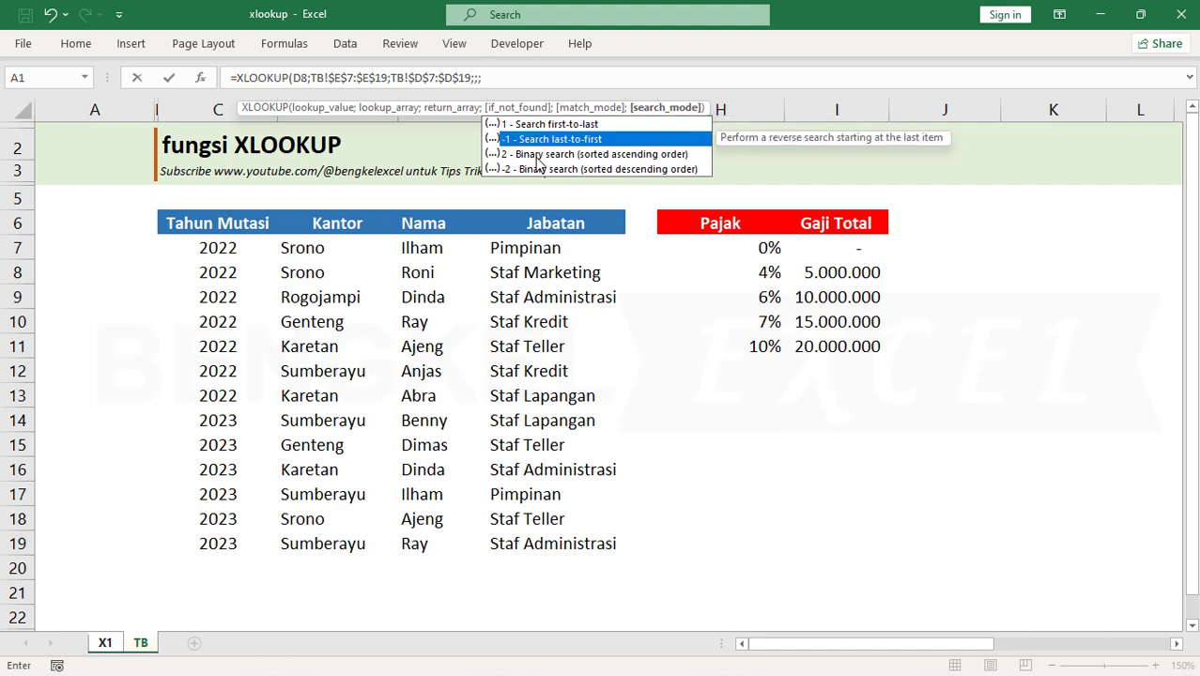
pyautogui.press('Tab')
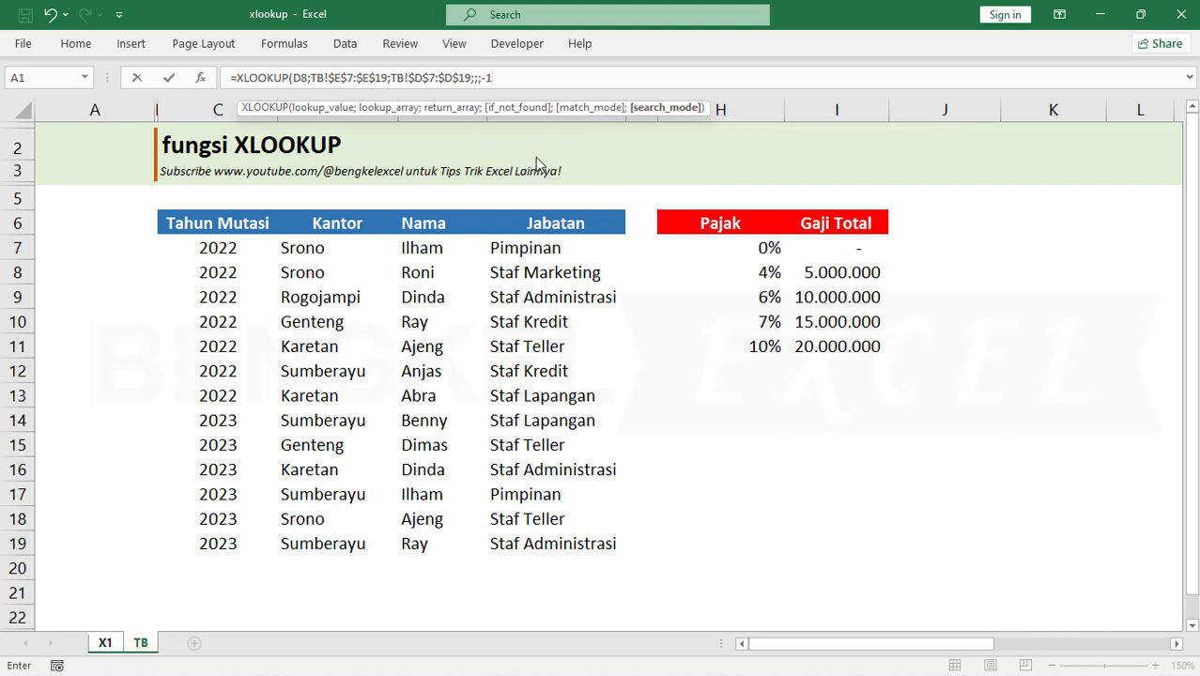
pyautogui.write(')')
pyautogui.press('Return')
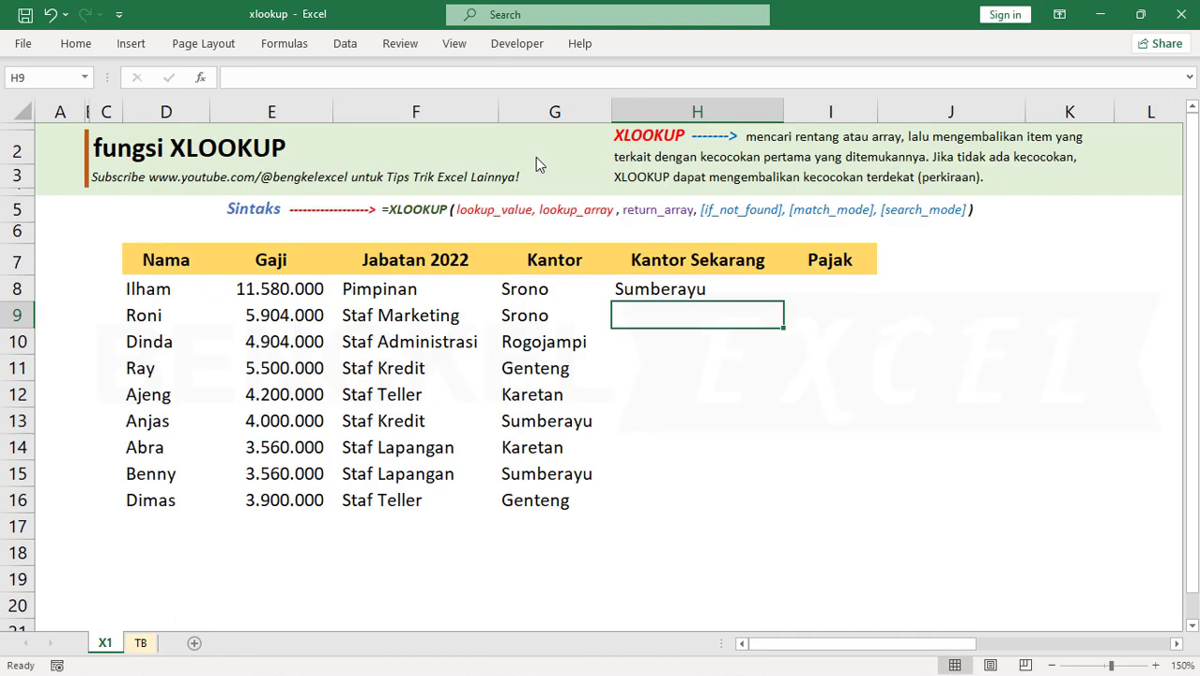
# Check the H8 result against the first employee's 2023 record in row 17 of sheet TB, tracing the Kantor entries upward
pyautogui.click(698, 291)
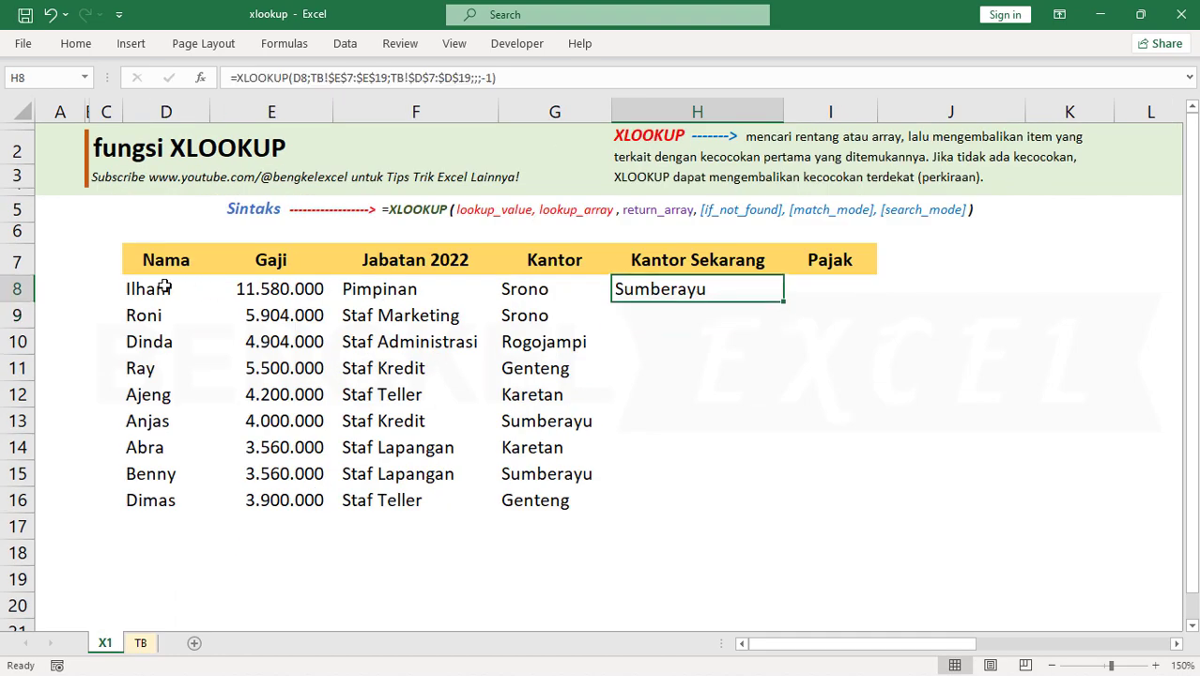
pyautogui.click(165, 288)
pyautogui.click(141, 642)
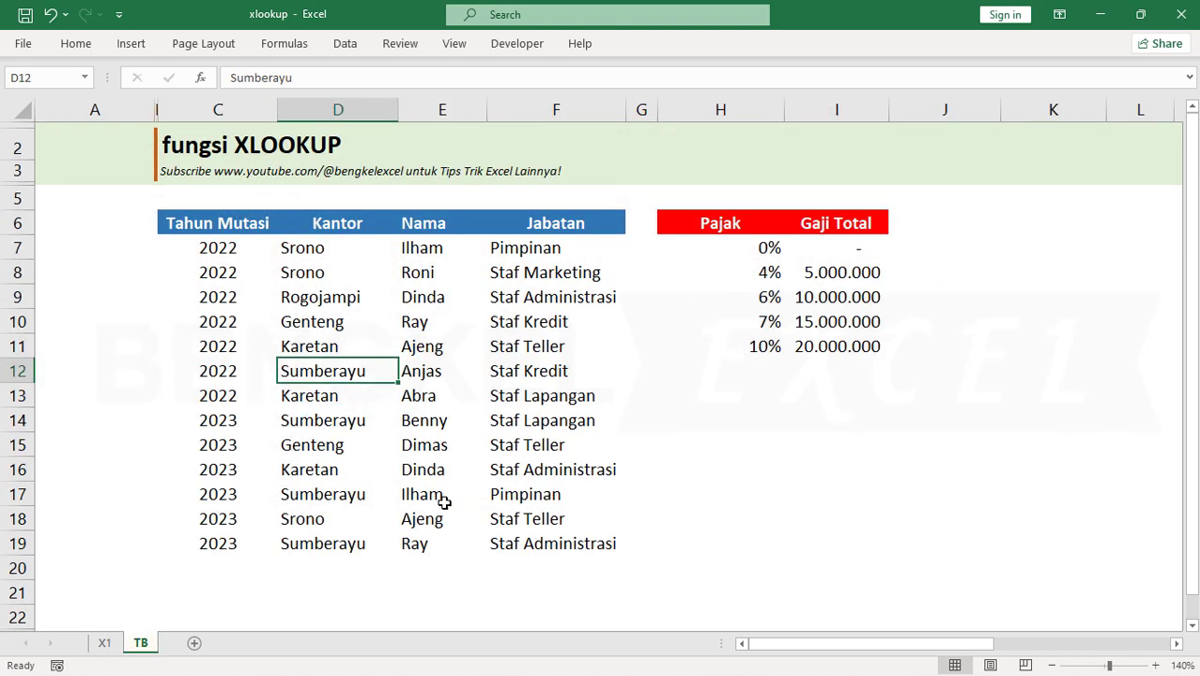
pyautogui.moveTo(526, 494); pyautogui.dragTo(302, 497)
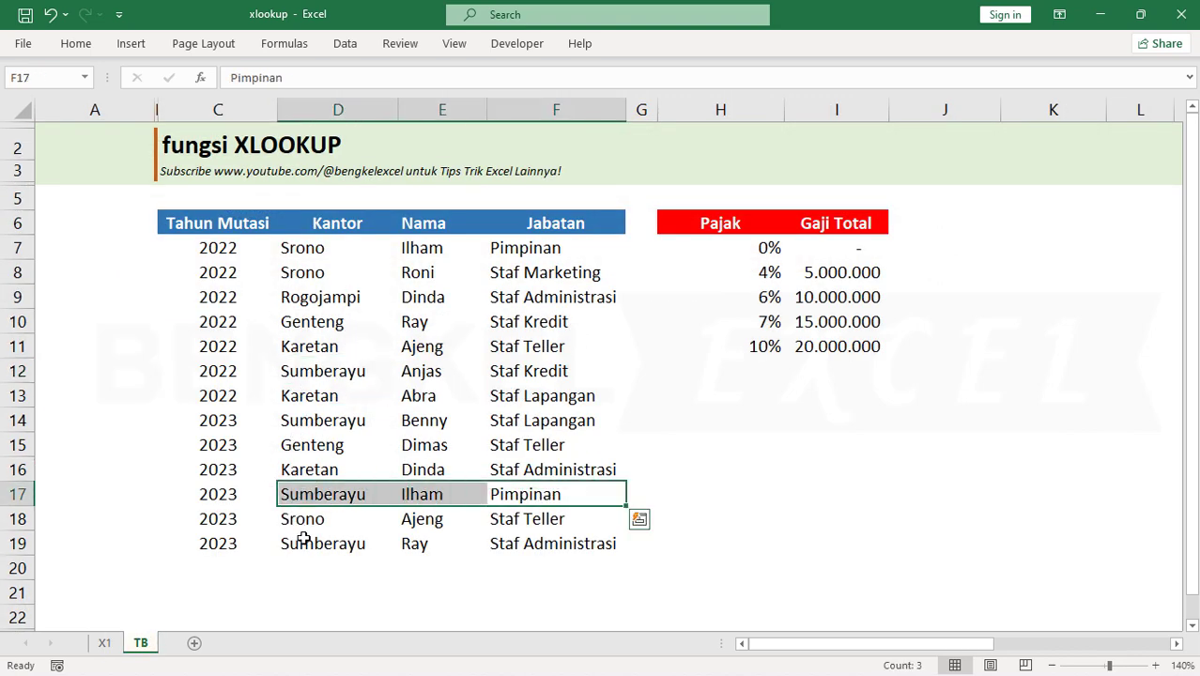
pyautogui.moveTo(314, 543); pyautogui.dragTo(281, 329)
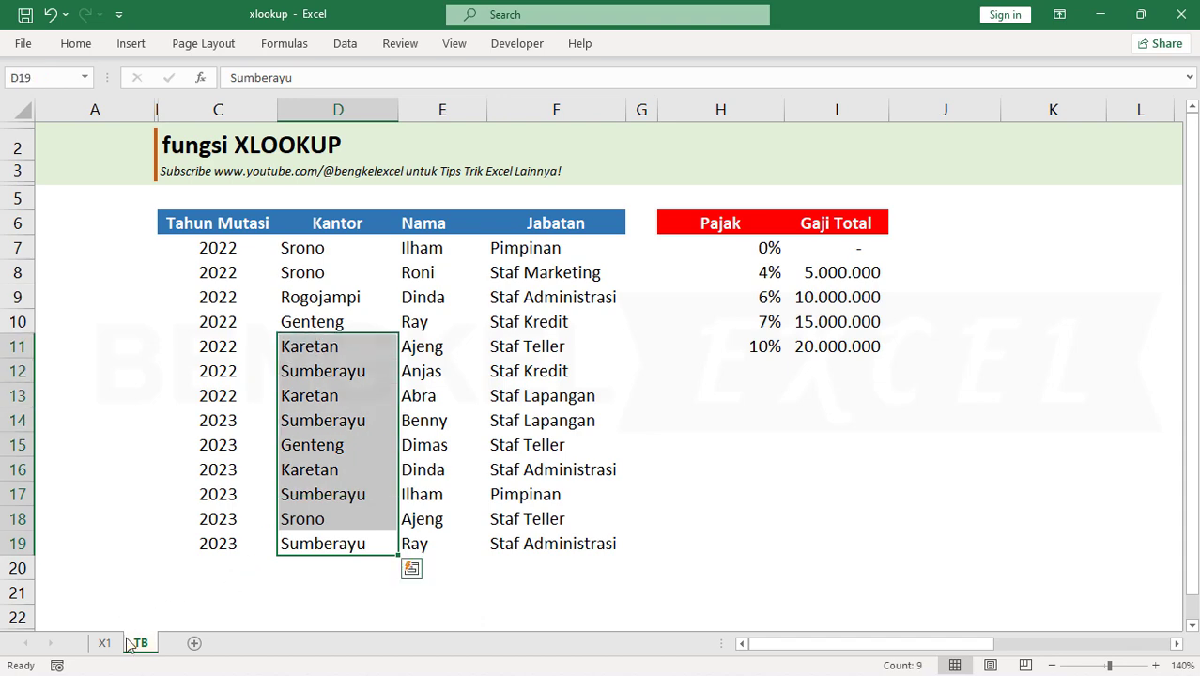
# Fill the Kantor Sekarang formula from H8 down to H16 on sheet X1
pyautogui.click(119, 644)
pyautogui.click(690, 285)
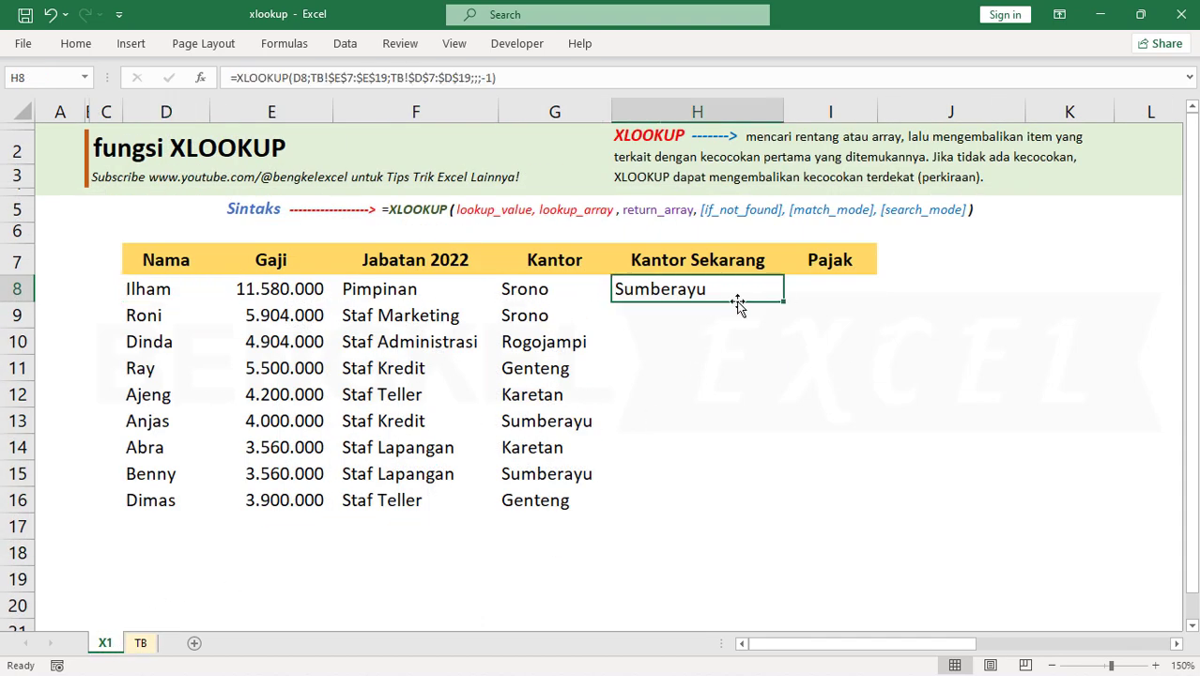
pyautogui.doubleClick(785, 302)
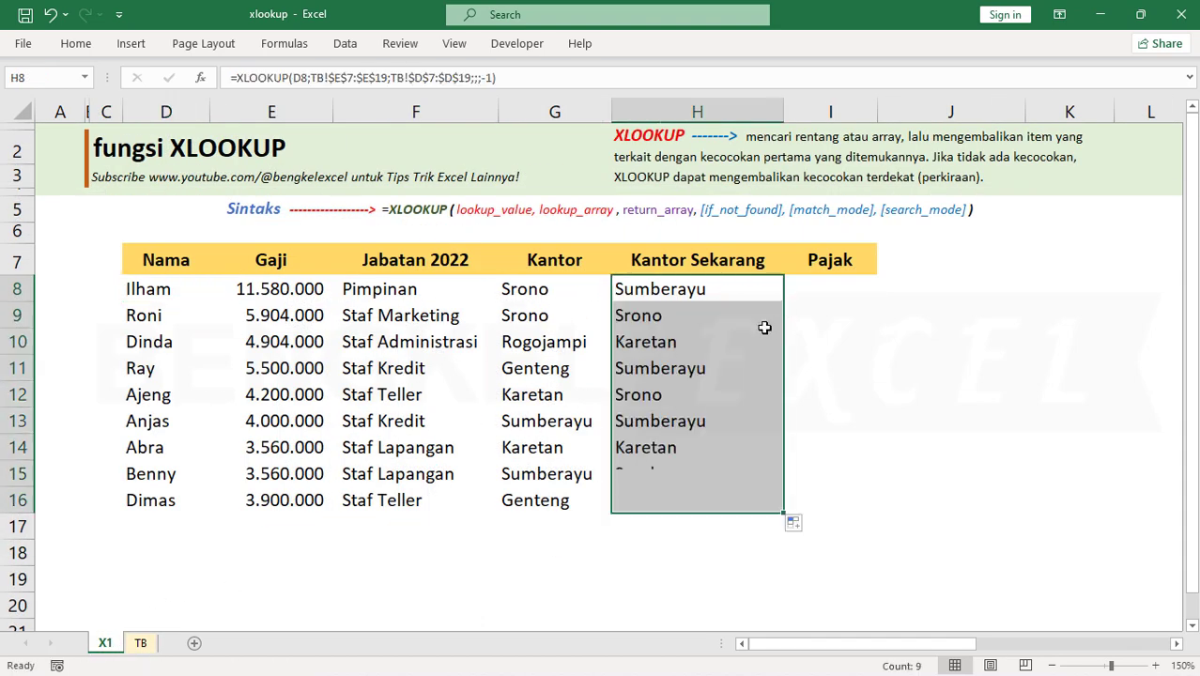
# Review the filled Kantor Sekarang formulas in rows 10 to 16 against the employee names and Kantor values
pyautogui.click(621, 495)
pyautogui.click(155, 502)
pyautogui.click(657, 490)
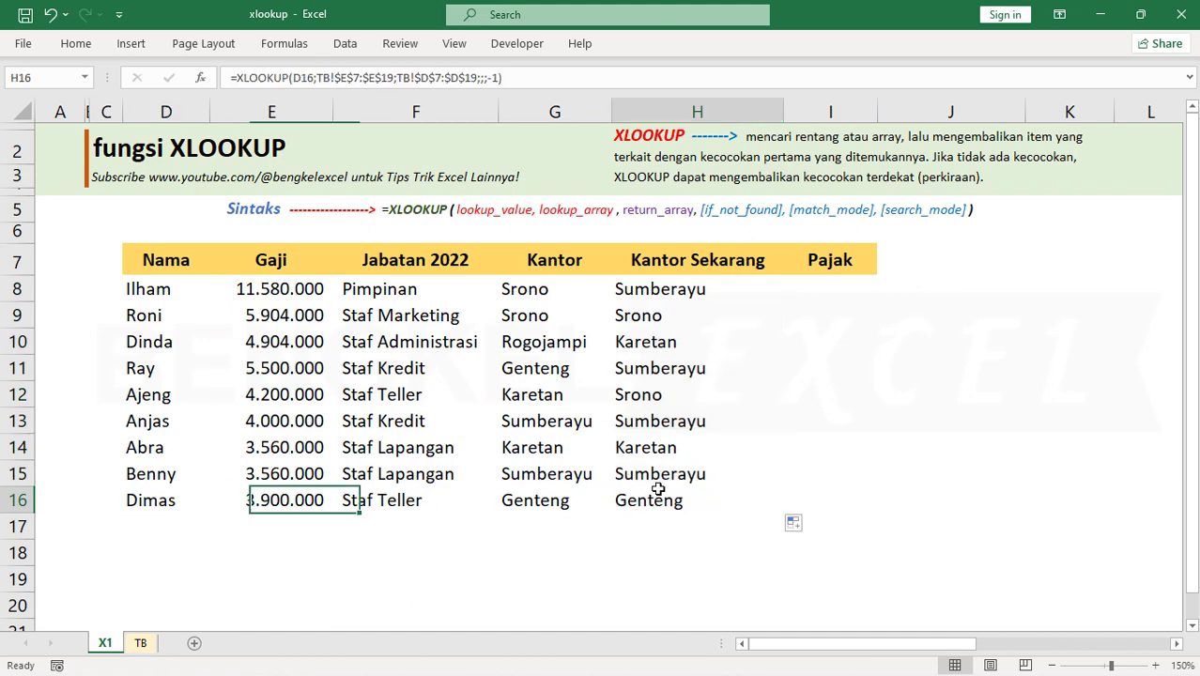
pyautogui.click(556, 500)
pyautogui.click(660, 469)
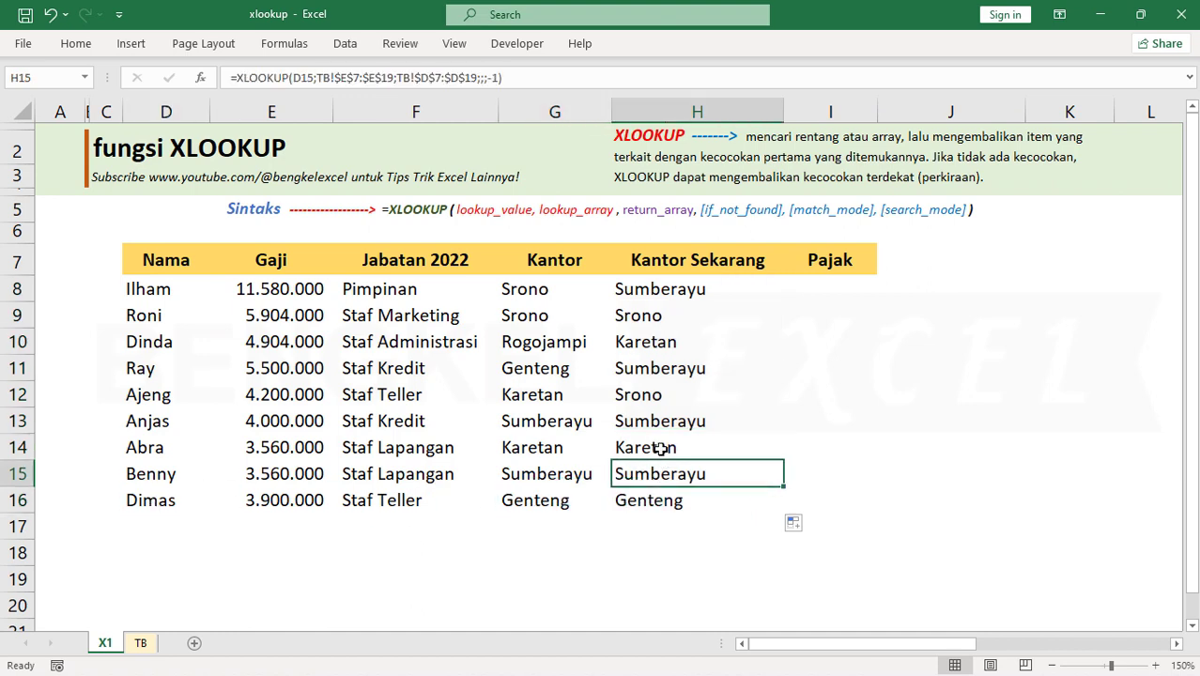
pyautogui.click(659, 447)
pyautogui.click(141, 336)
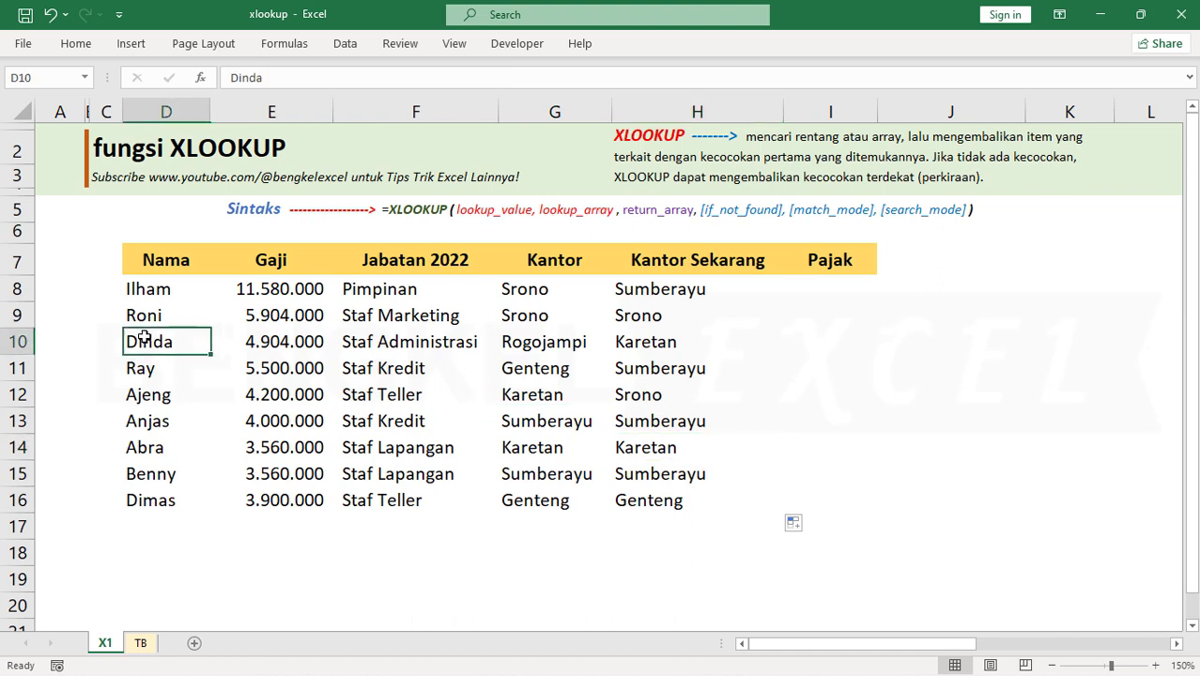
pyautogui.click(648, 336)
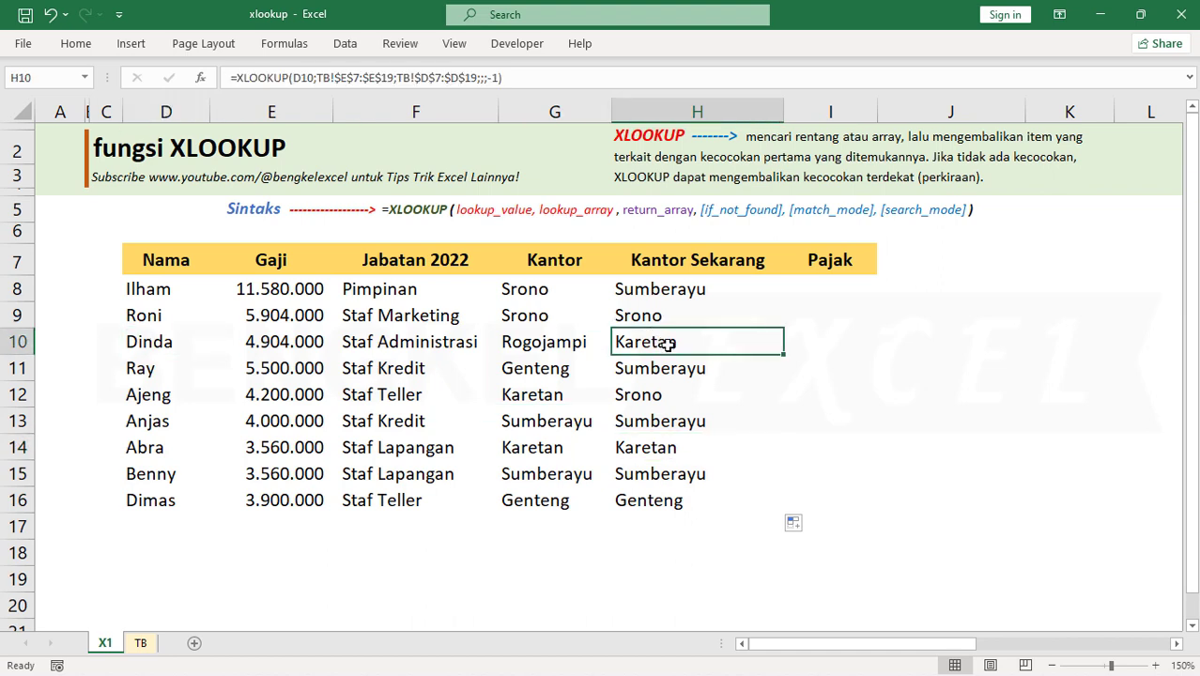
pyautogui.click(661, 366)
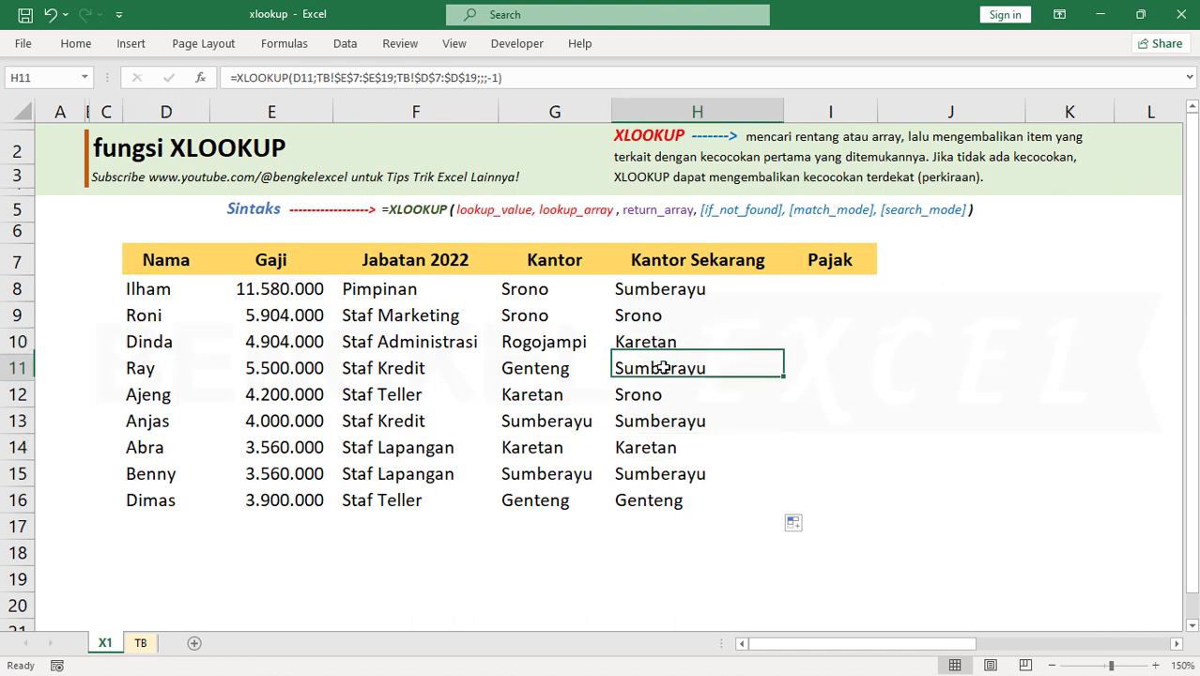
pyautogui.click(663, 399)
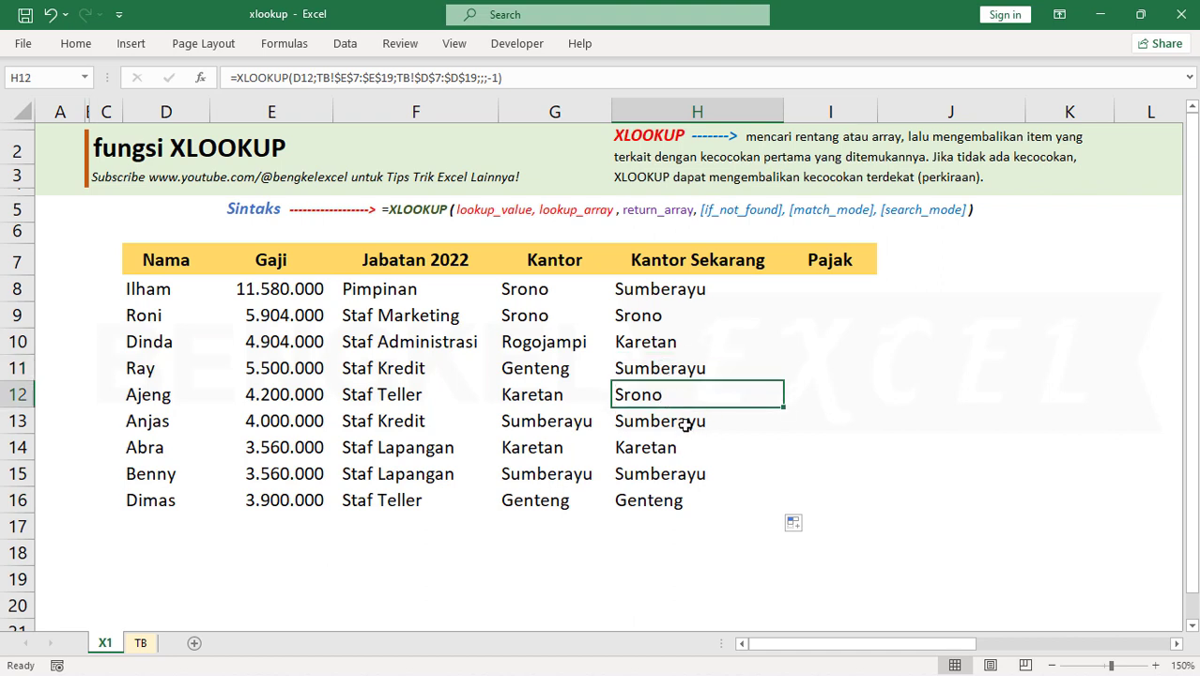
pyautogui.click(686, 424)
pyautogui.click(662, 499)
pyautogui.click(660, 472)
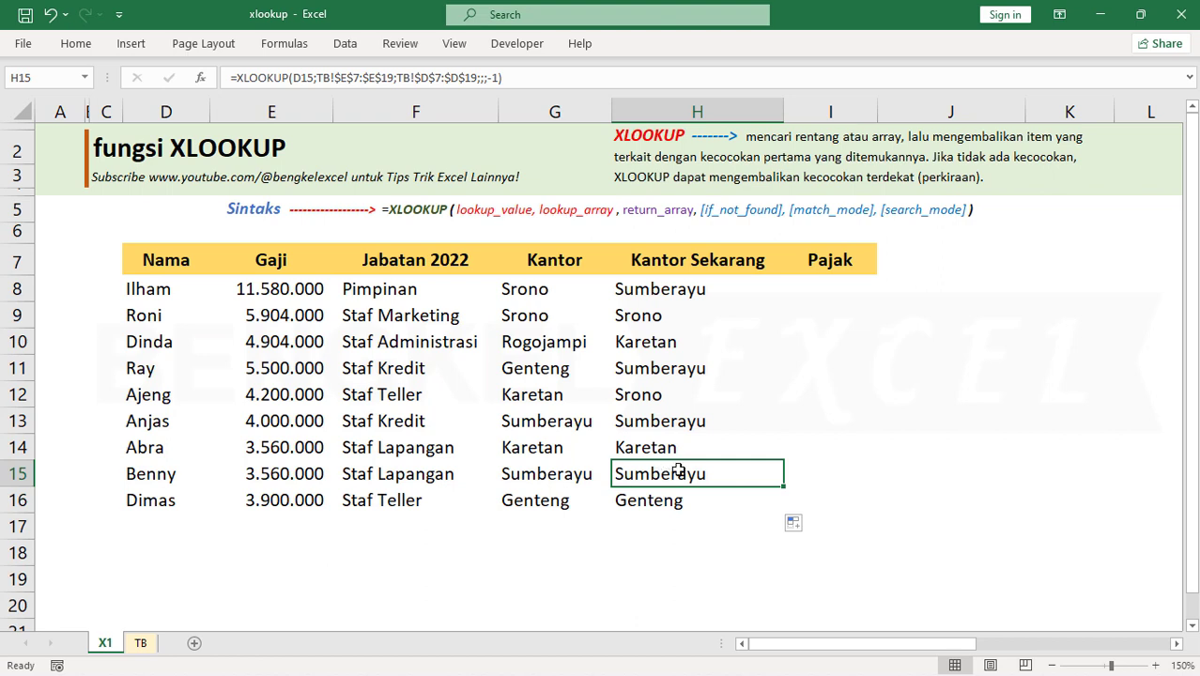
# Examine the Pajak rates and Gaji Total thresholds on sheet TB for the Pajak column, and return to I8 on sheet X1
pyautogui.click(843, 297)
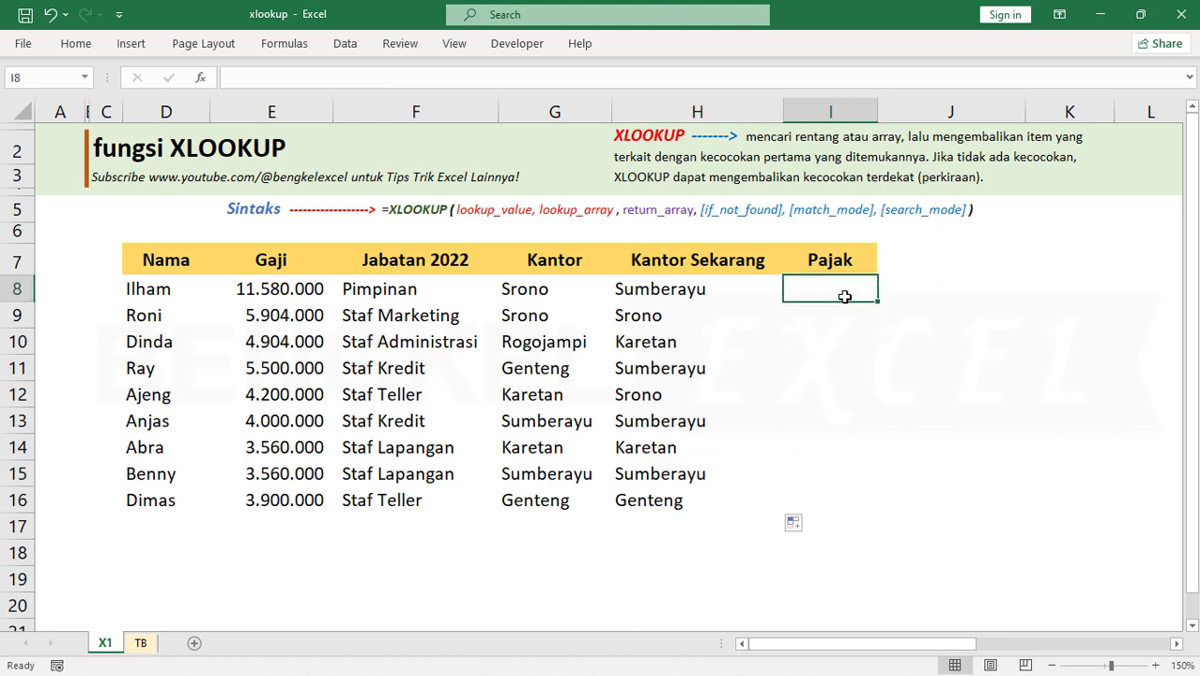
pyautogui.click(141, 642)
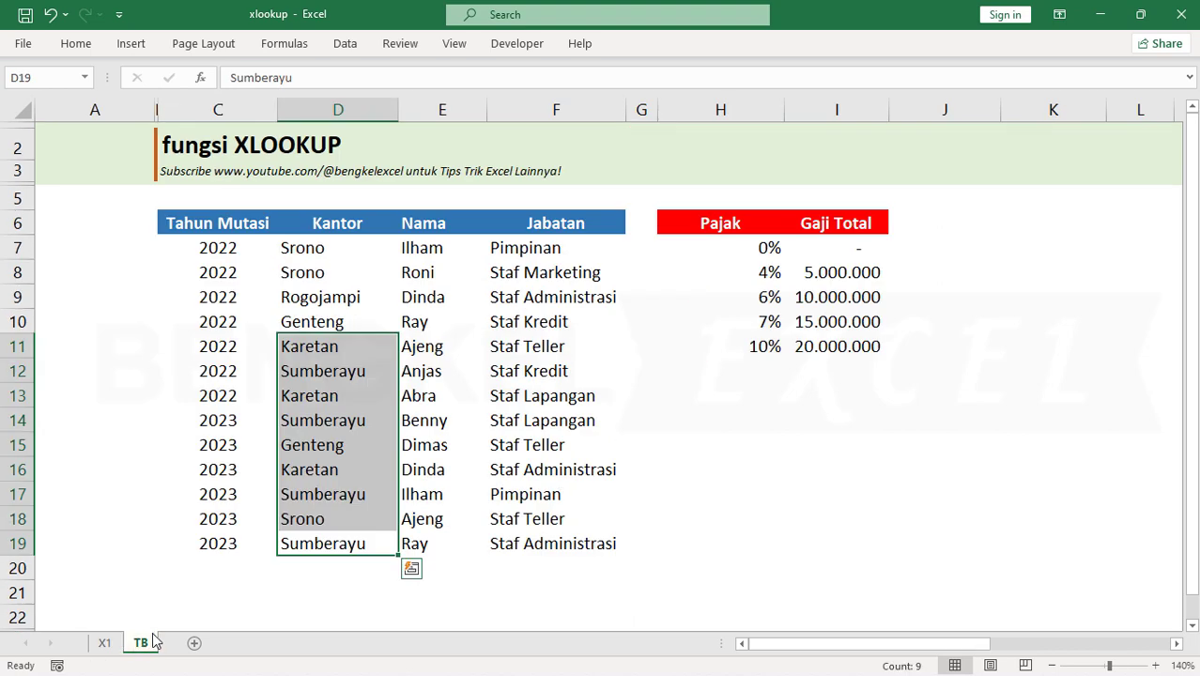
pyautogui.click(765, 251)
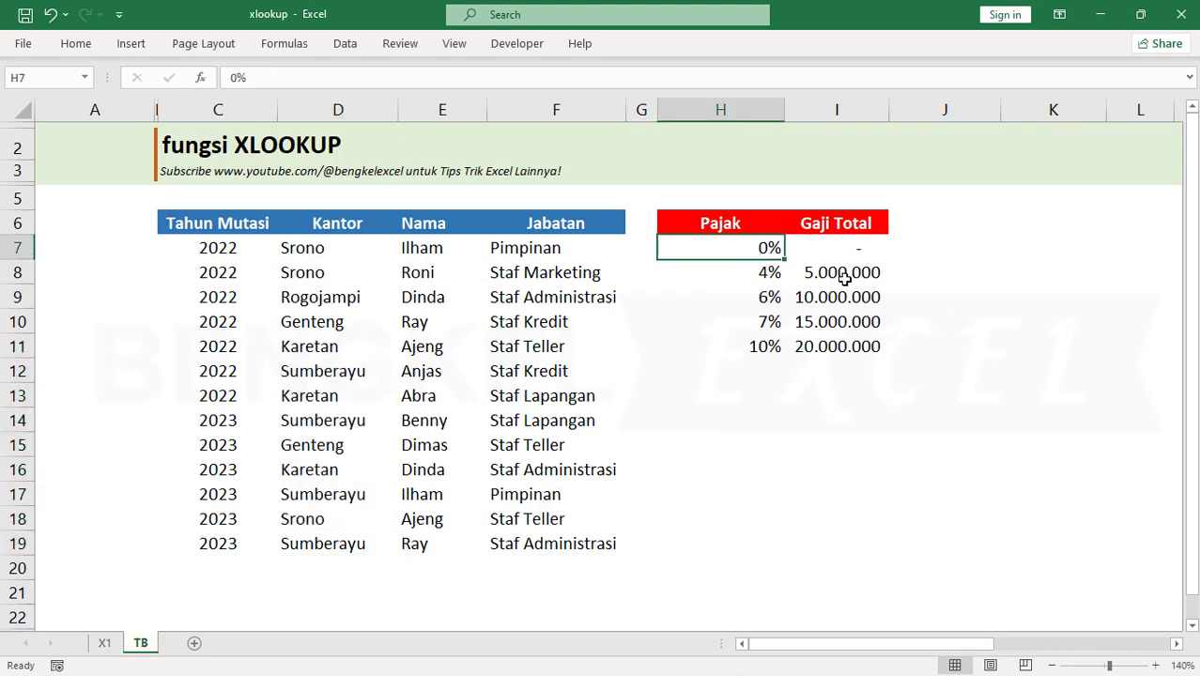
pyautogui.click(844, 272)
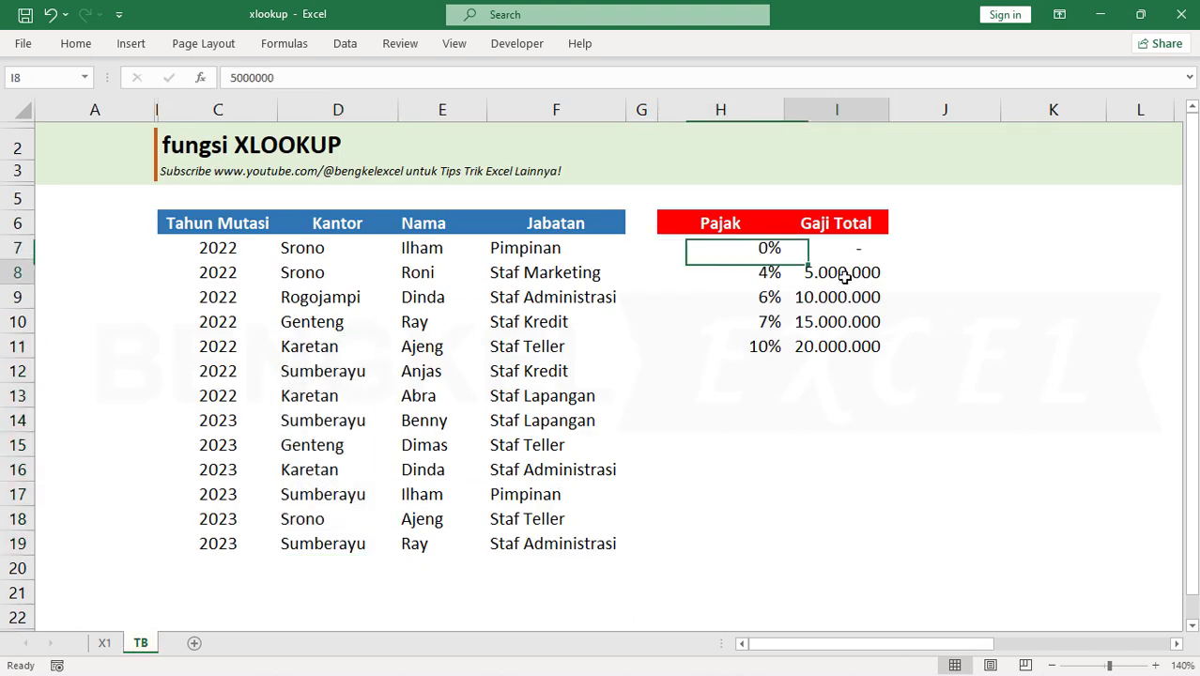
pyautogui.click(841, 297)
pyautogui.click(835, 321)
pyautogui.click(820, 346)
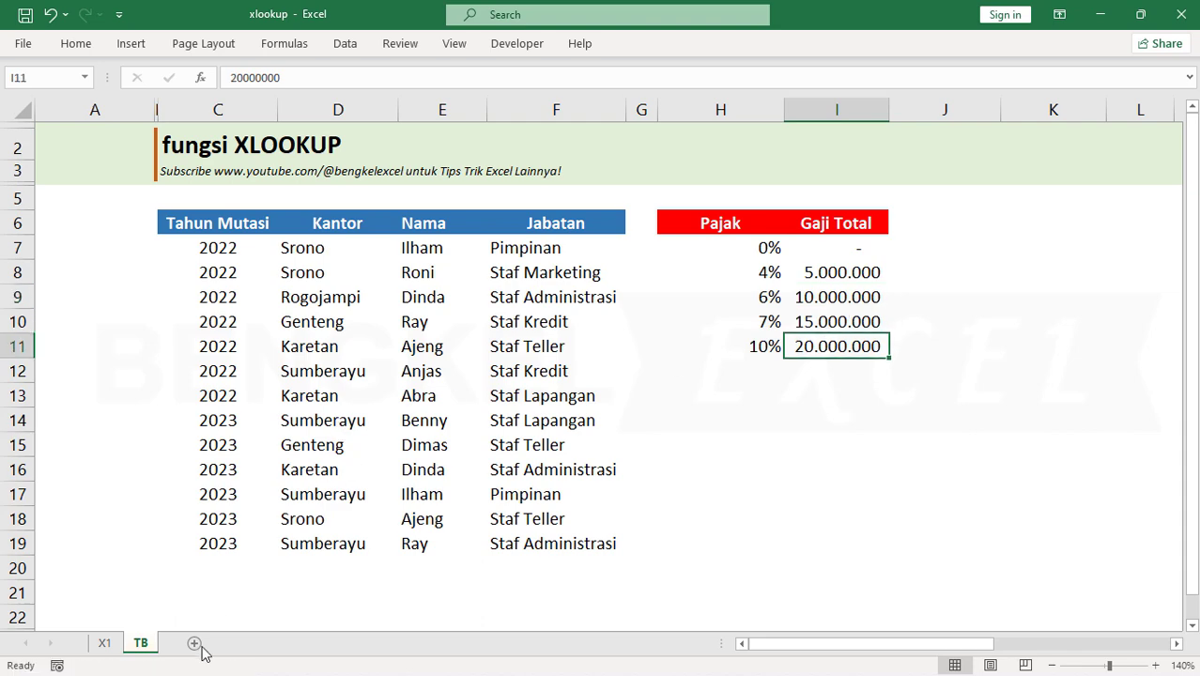
pyautogui.click(105, 643)
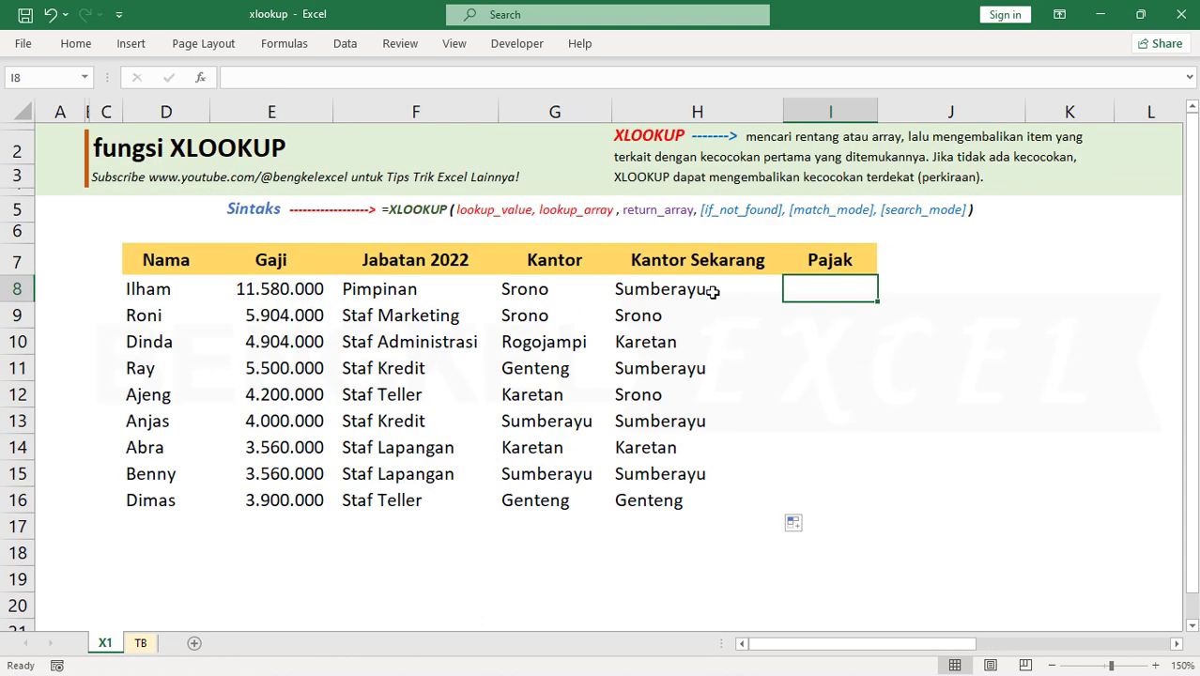
# Compare several Gaji values on sheet X1 with the Gaji Total thresholds and Pajak rates on sheet TB
pyautogui.click(251, 340)
pyautogui.click(279, 417)
pyautogui.click(284, 480)
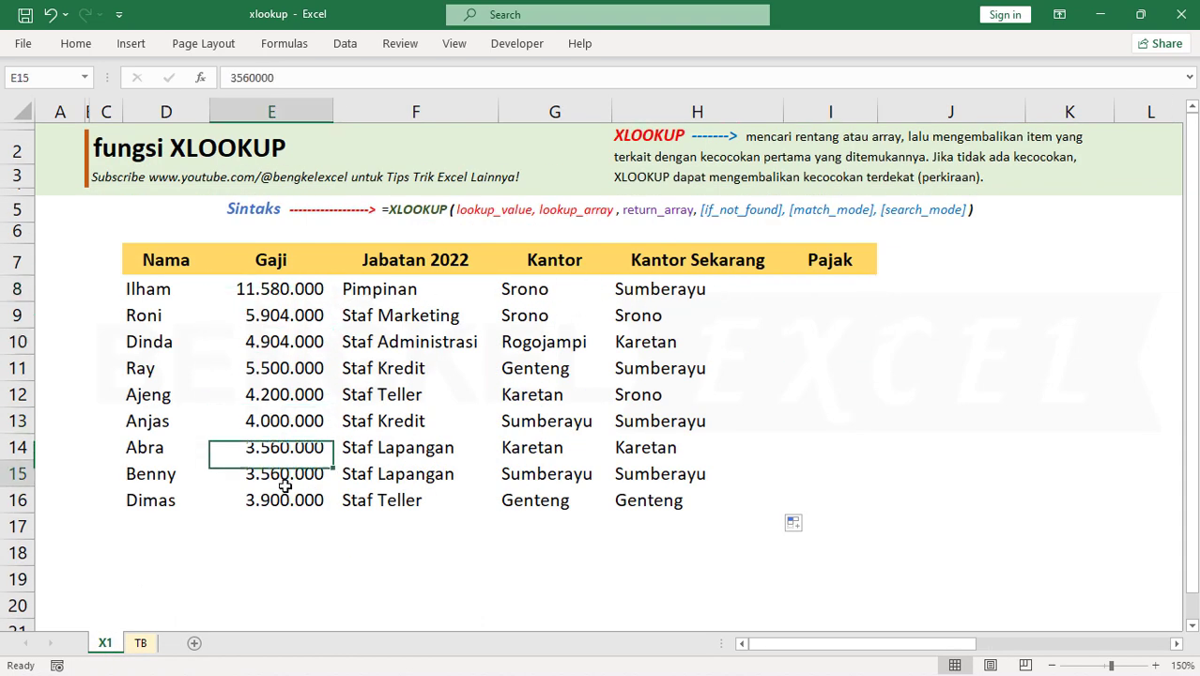
pyautogui.click(272, 397)
pyautogui.click(141, 642)
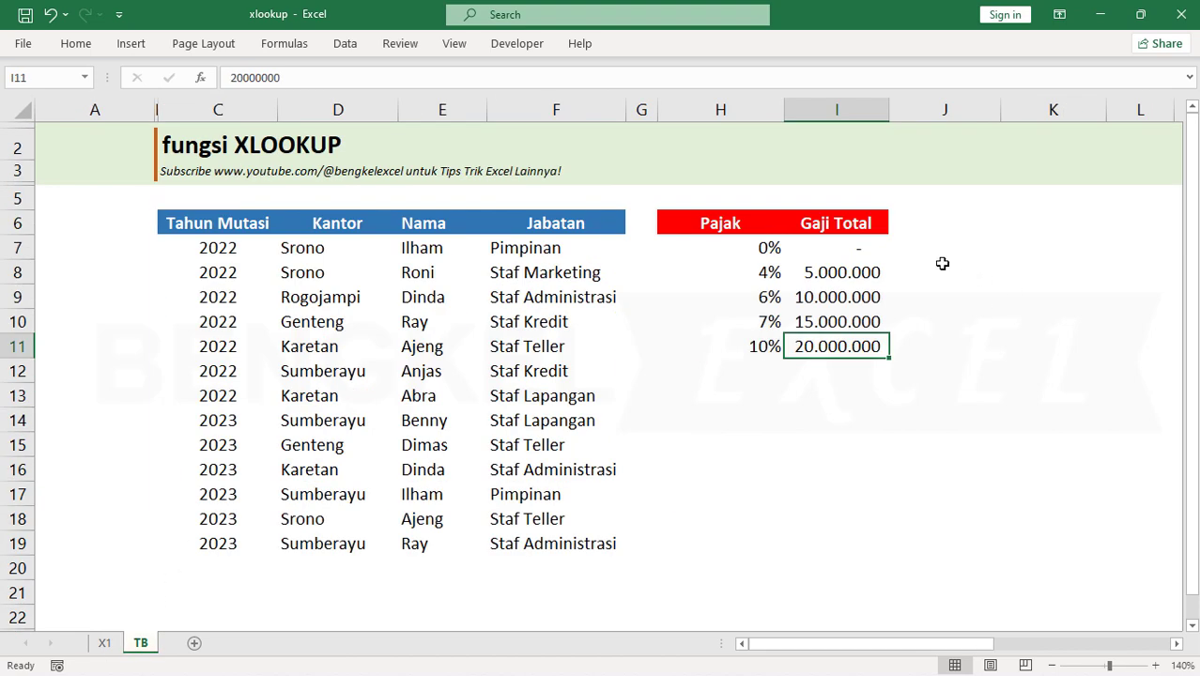
pyautogui.click(853, 289)
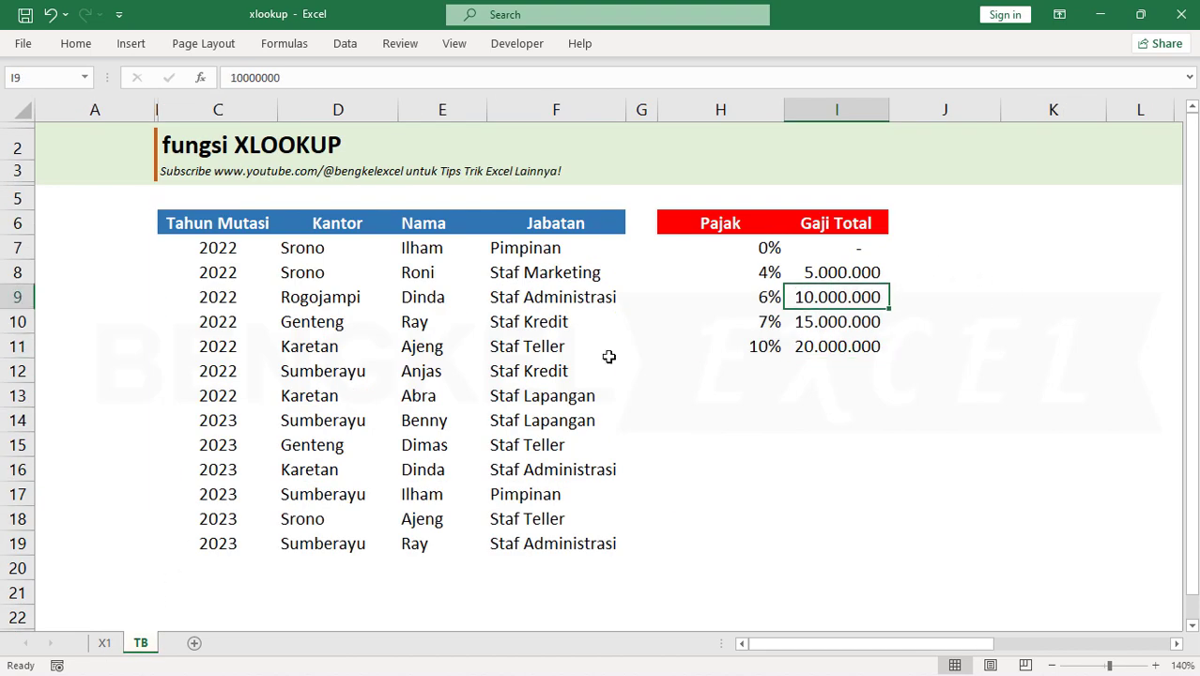
pyautogui.click(854, 268)
pyautogui.click(767, 296)
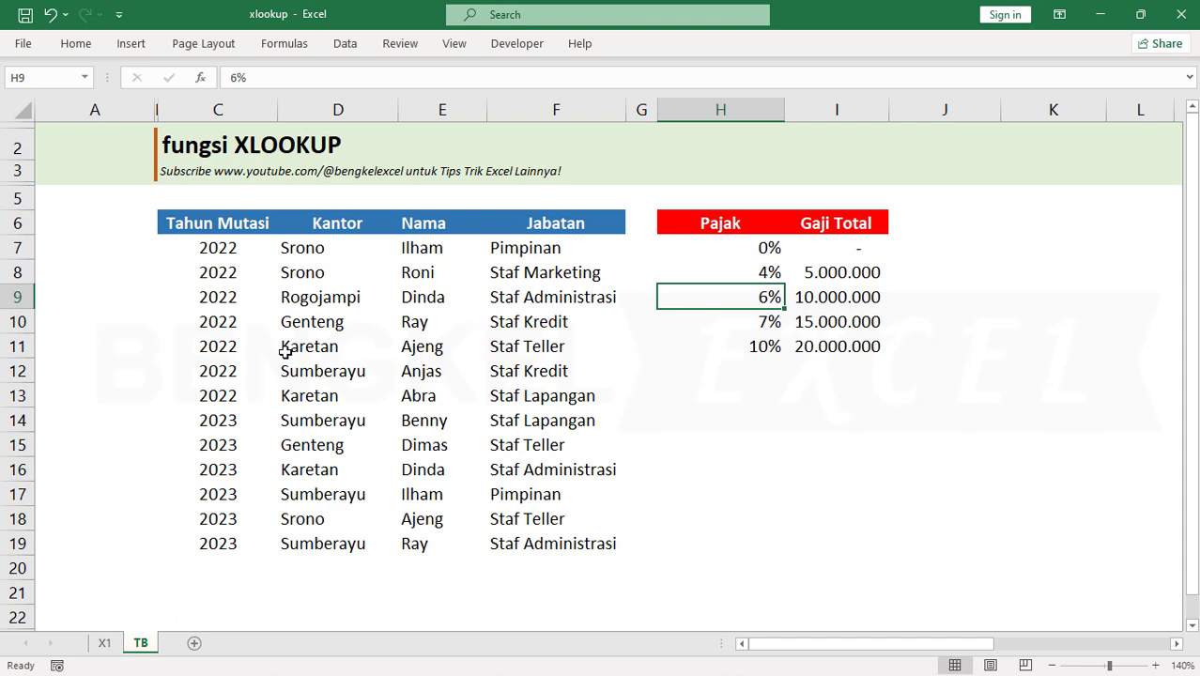
# Compare the first employee's salary in E8 on sheet X1 with the Gaji Total range I7:I11 on sheet TB
pyautogui.click(105, 643)
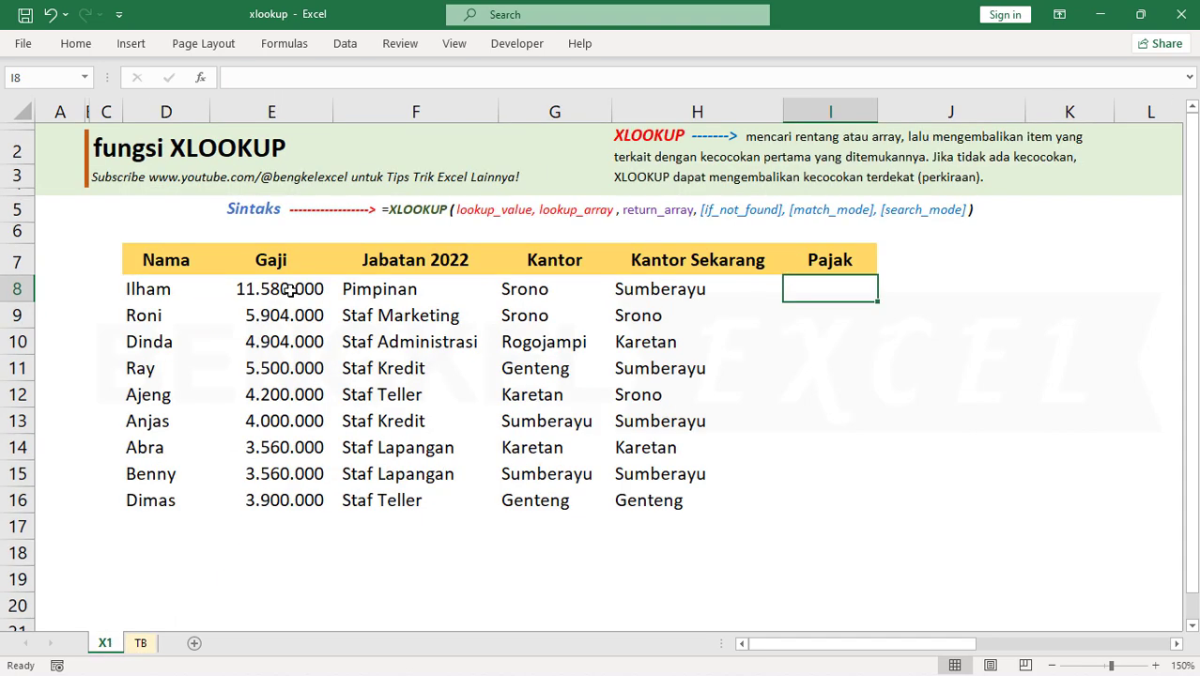
pyautogui.click(293, 293)
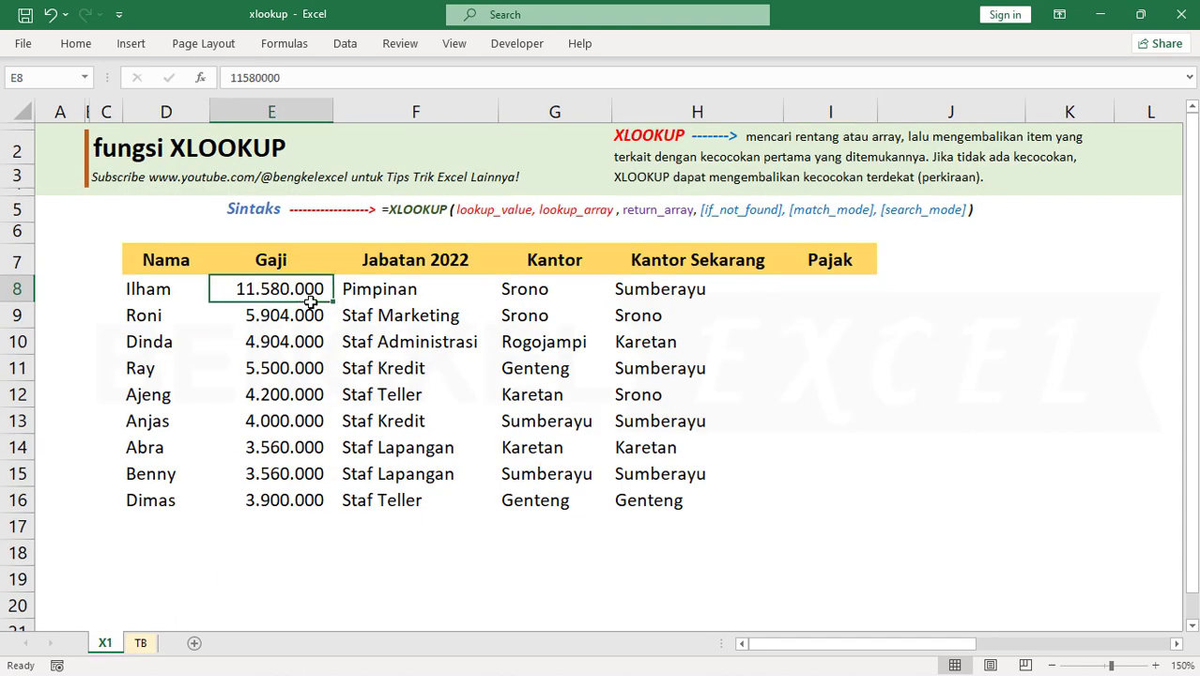
pyautogui.click(141, 642)
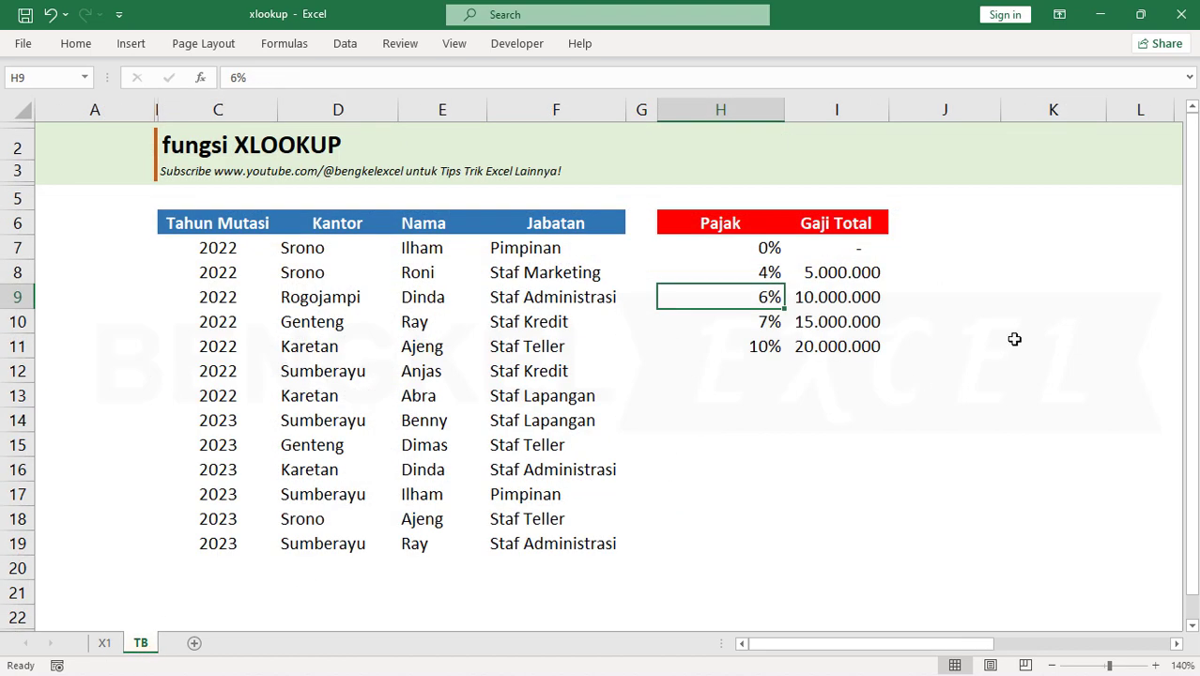
pyautogui.moveTo(854, 247); pyautogui.dragTo(840, 348)
pyautogui.click(104, 643)
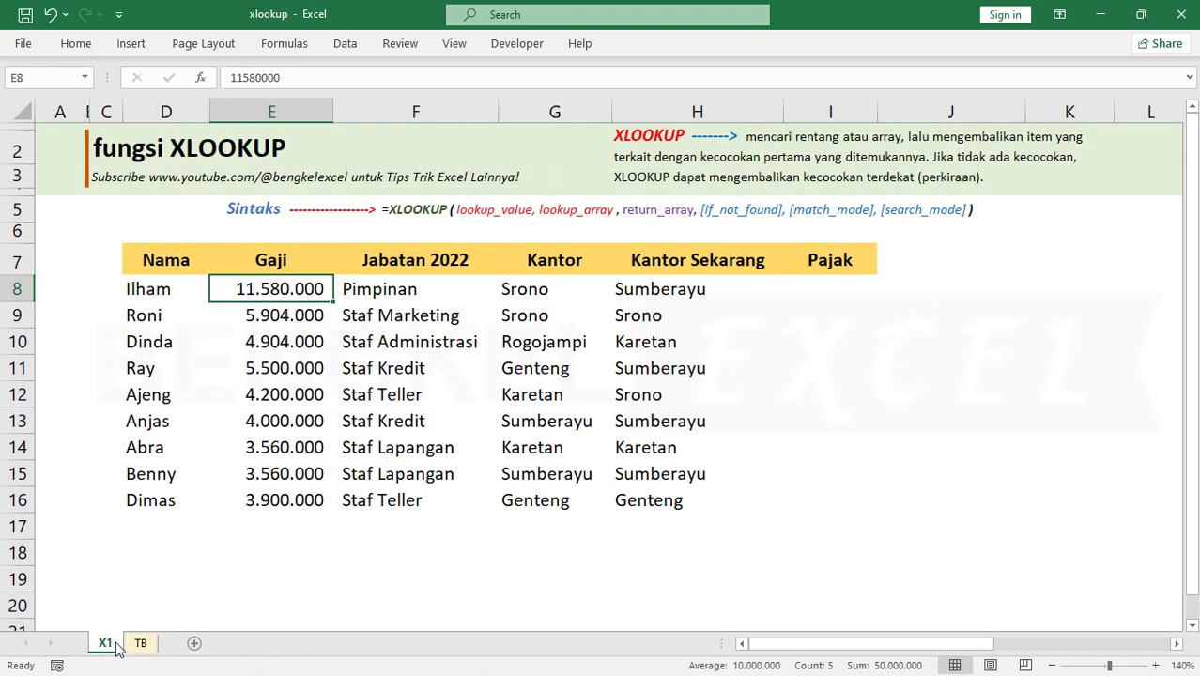
# Start an XLOOKUP formula in I8 on sheet X1 with the salary in E8 as the lookup value
pyautogui.click(847, 280)
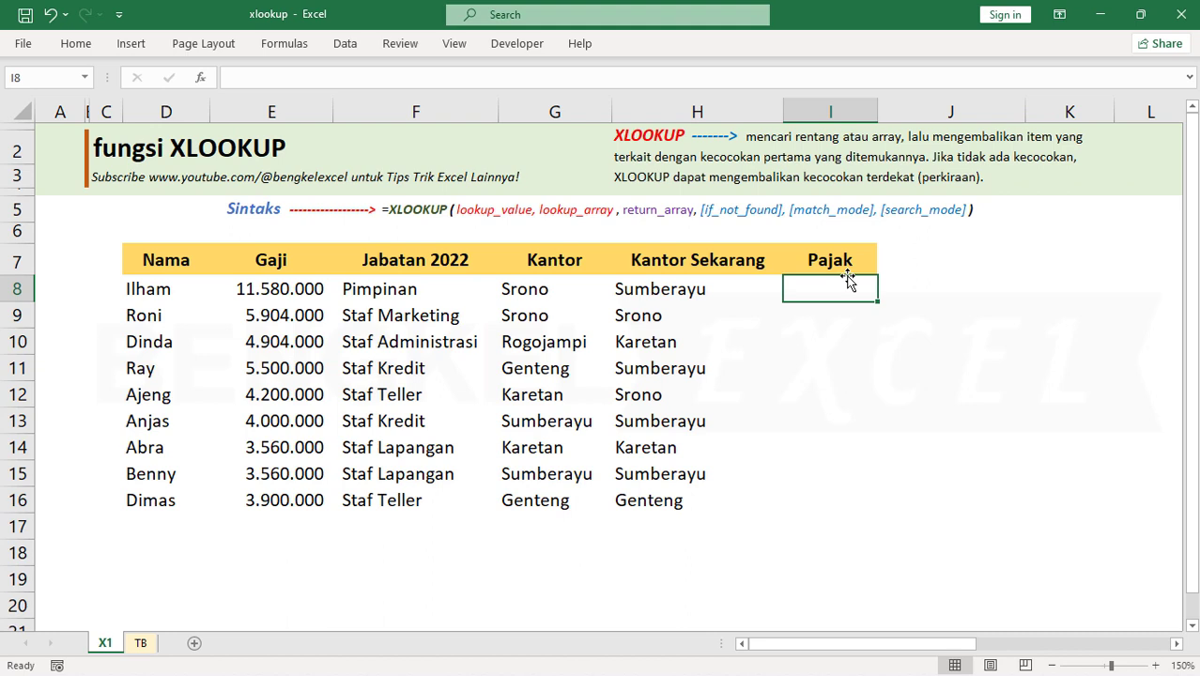
pyautogui.write('=XL')
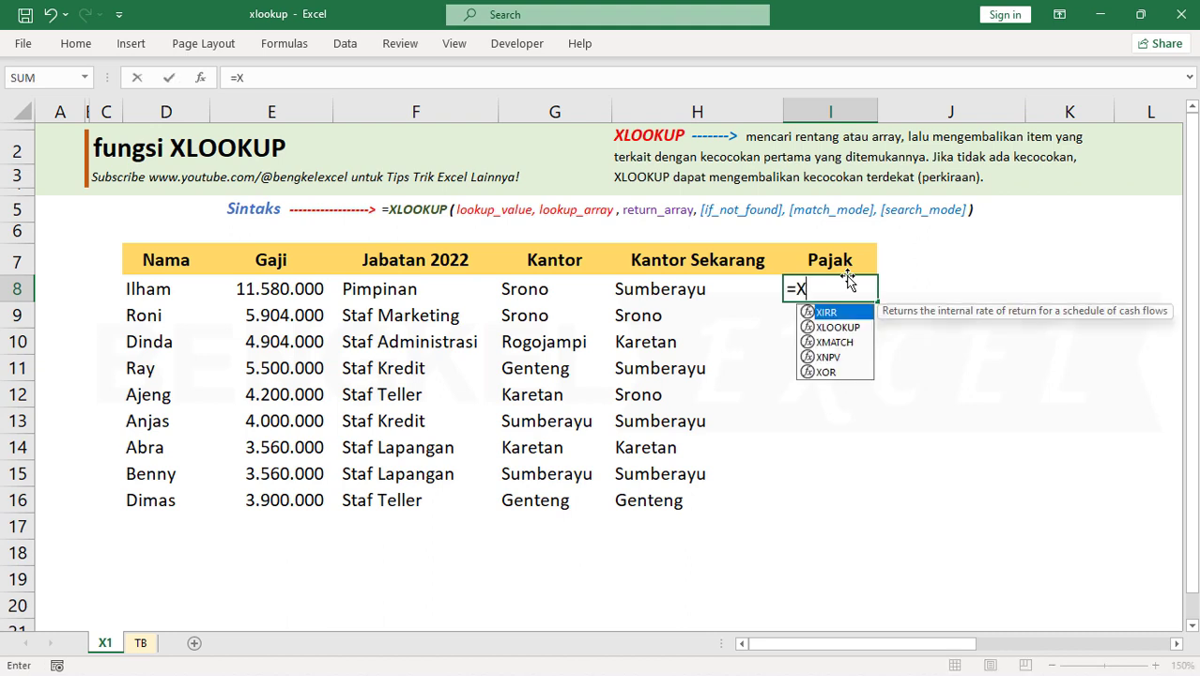
pyautogui.press('Tab')
pyautogui.click(310, 290)
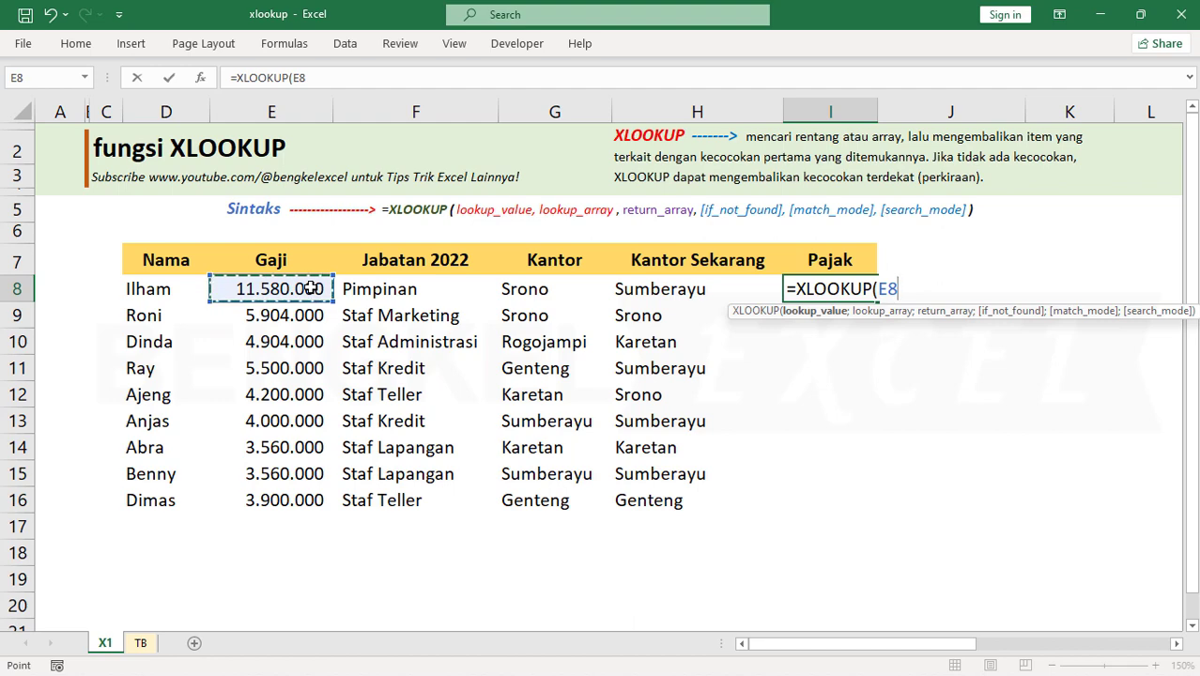
pyautogui.write(';')
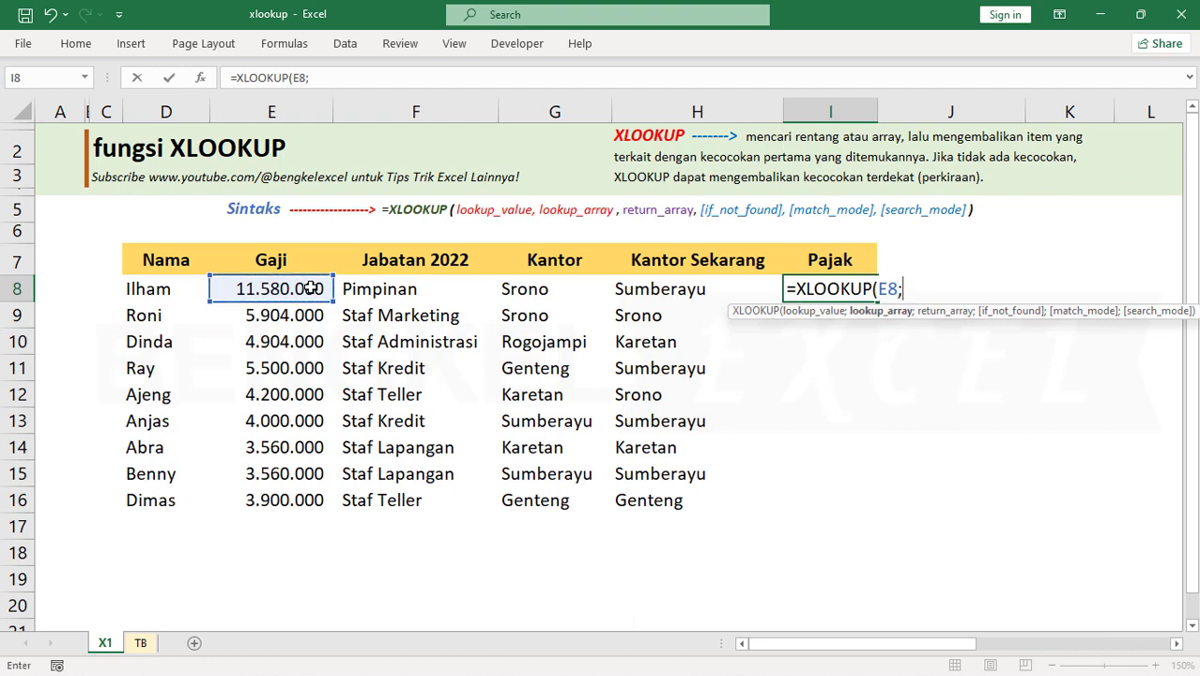
# Set the formula's lookup array to TB!$I$7:$I$11 and its return array to TB!$H$7:$H$11, both as absolute references
pyautogui.click(141, 642)
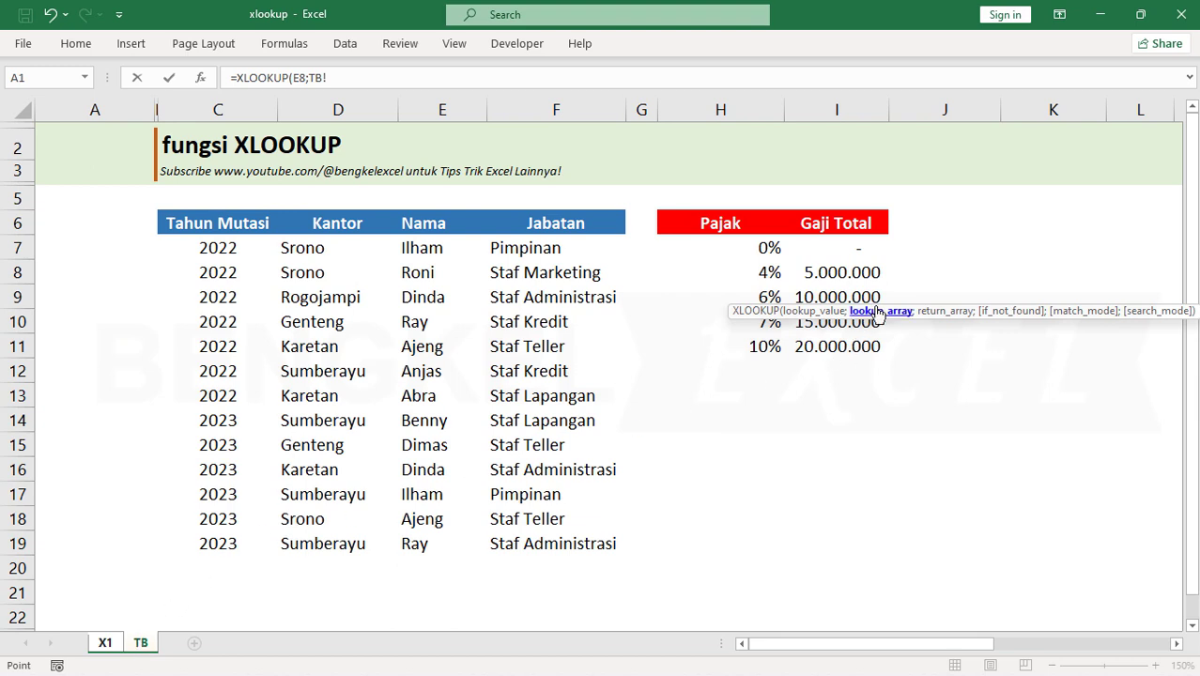
pyautogui.moveTo(850, 244); pyautogui.dragTo(836, 344)
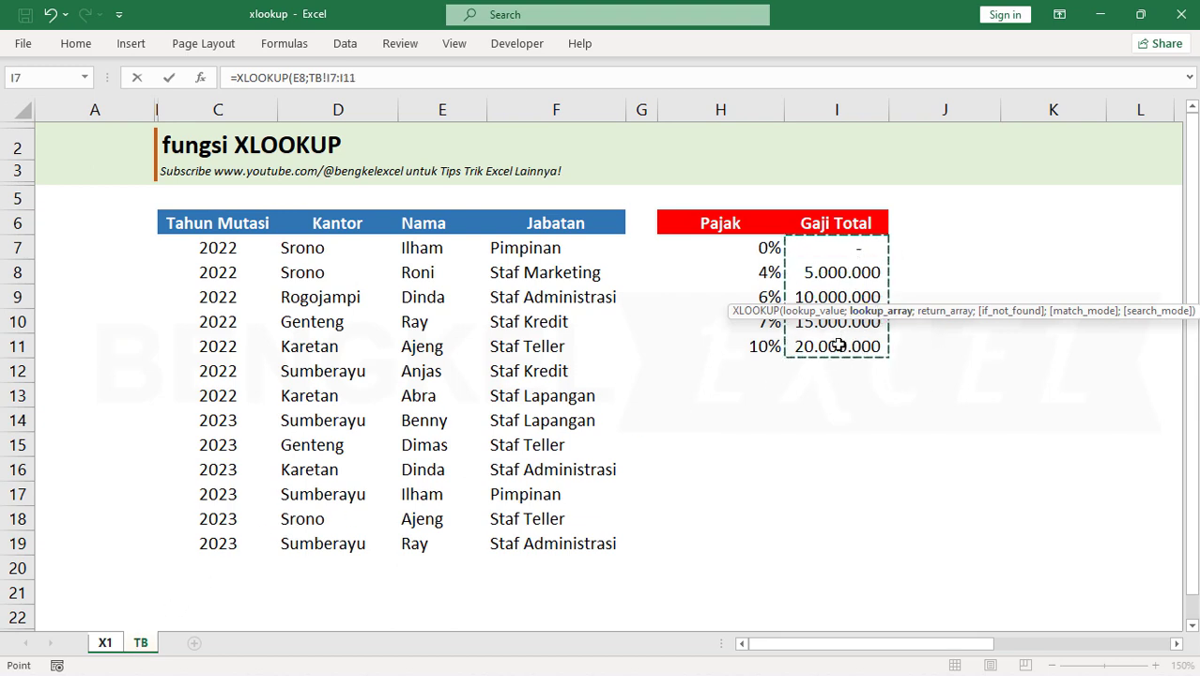
pyautogui.press('F4')
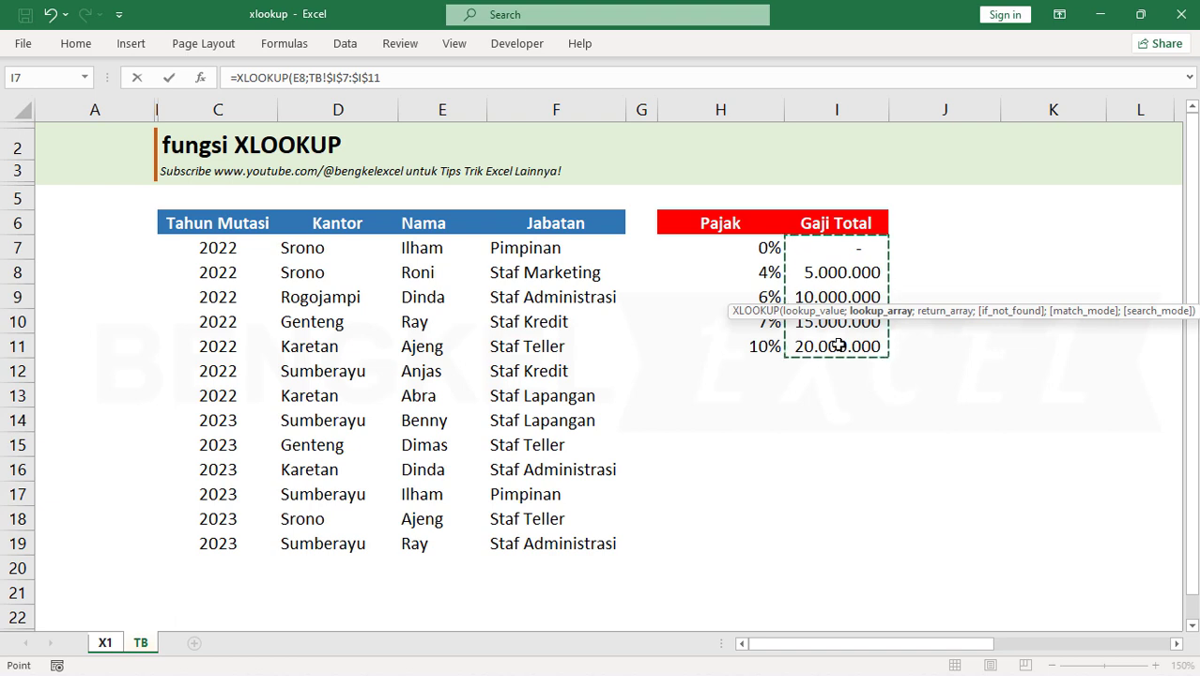
pyautogui.write(';')
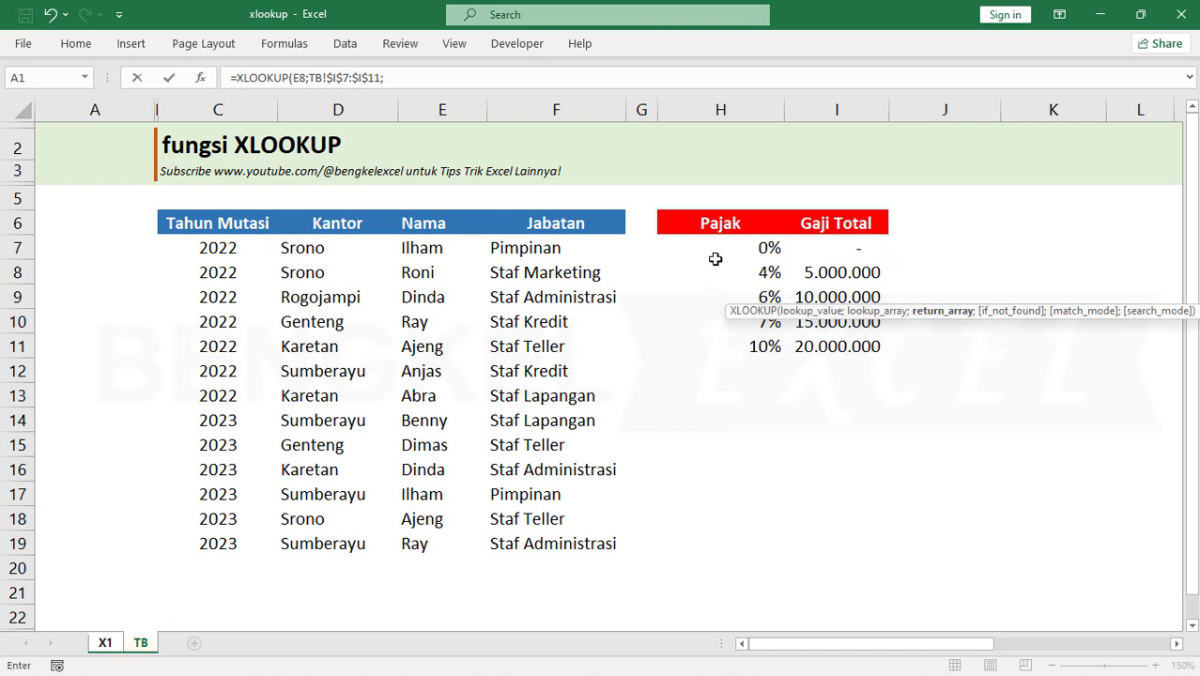
pyautogui.moveTo(731, 246); pyautogui.dragTo(735, 344)
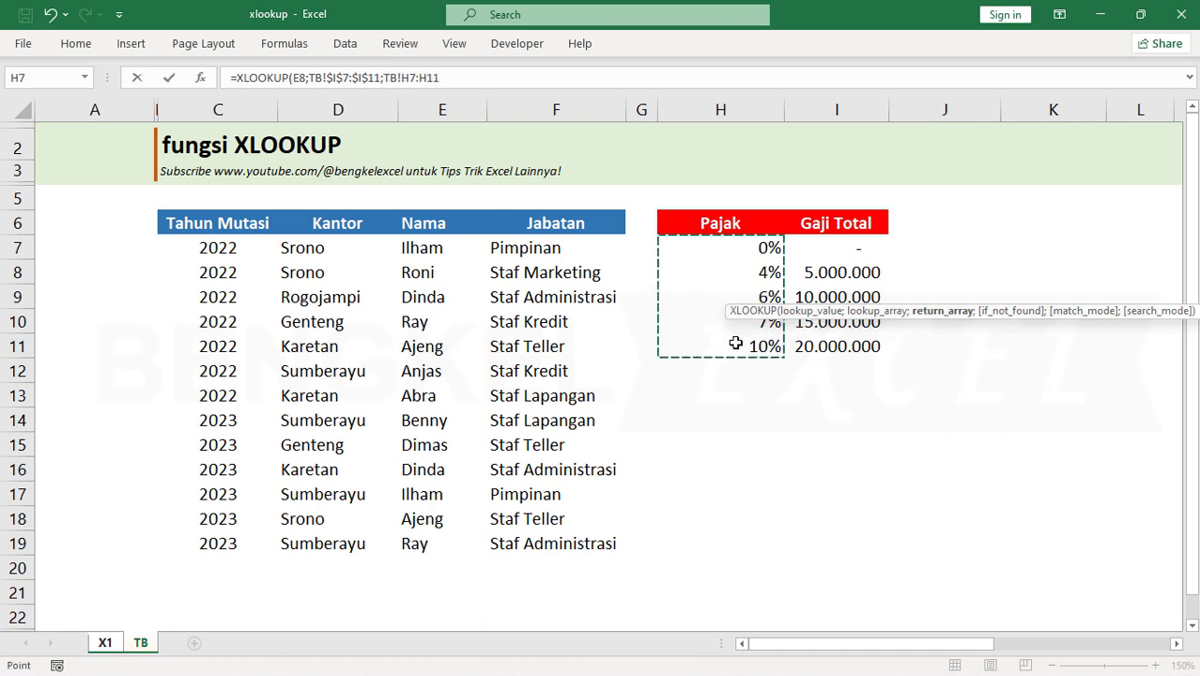
pyautogui.press('F4')
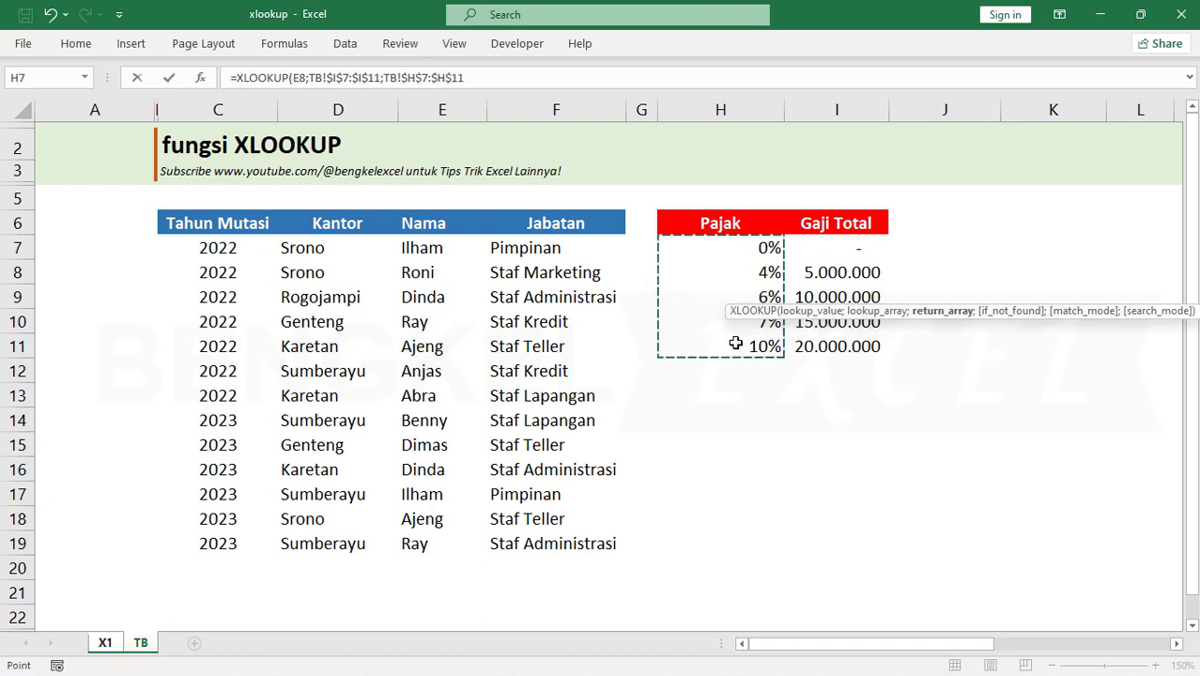
pyautogui.write(';')
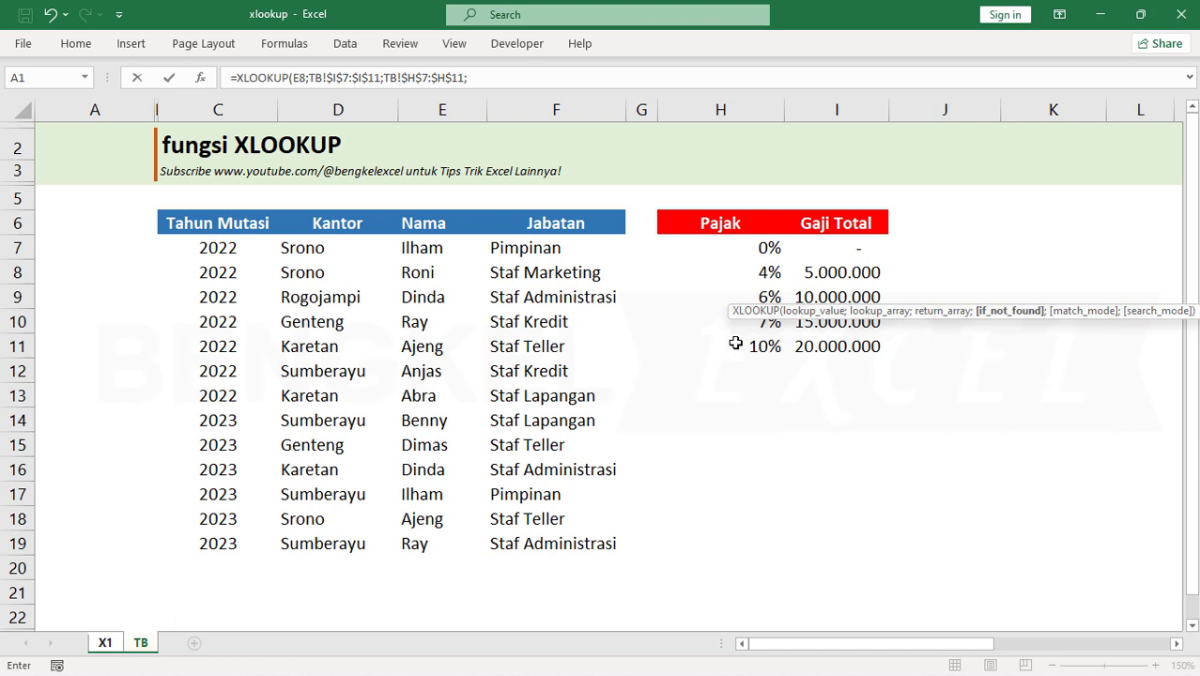
# Leave if_not_found empty, set the match mode to 1 - Exact match or next larger item, and complete the I8 formula
pyautogui.write(';')
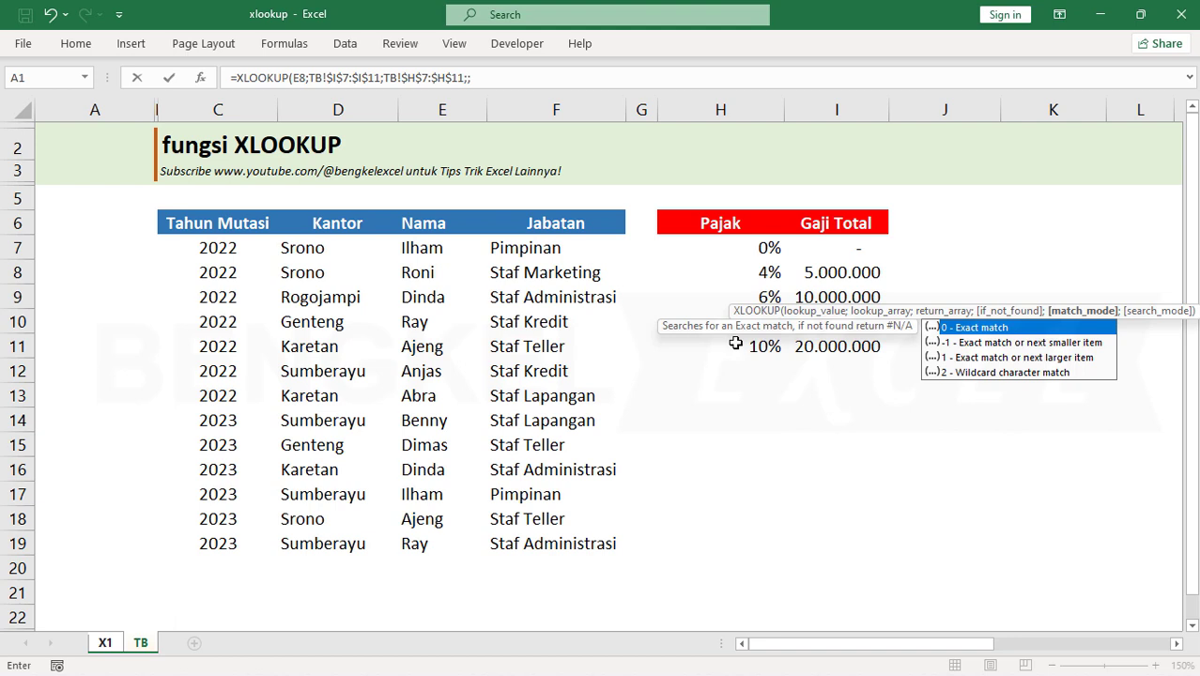
pyautogui.press('Down')
pyautogui.press('Down')
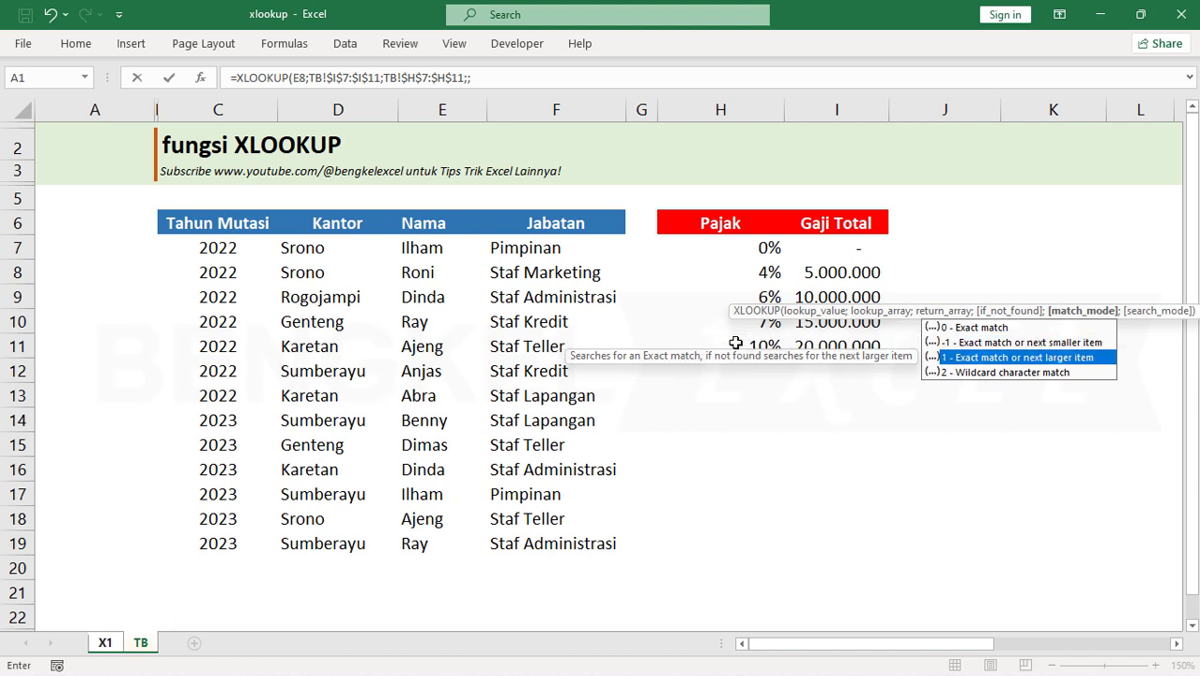
pyautogui.press('Up')
pyautogui.press('Up')
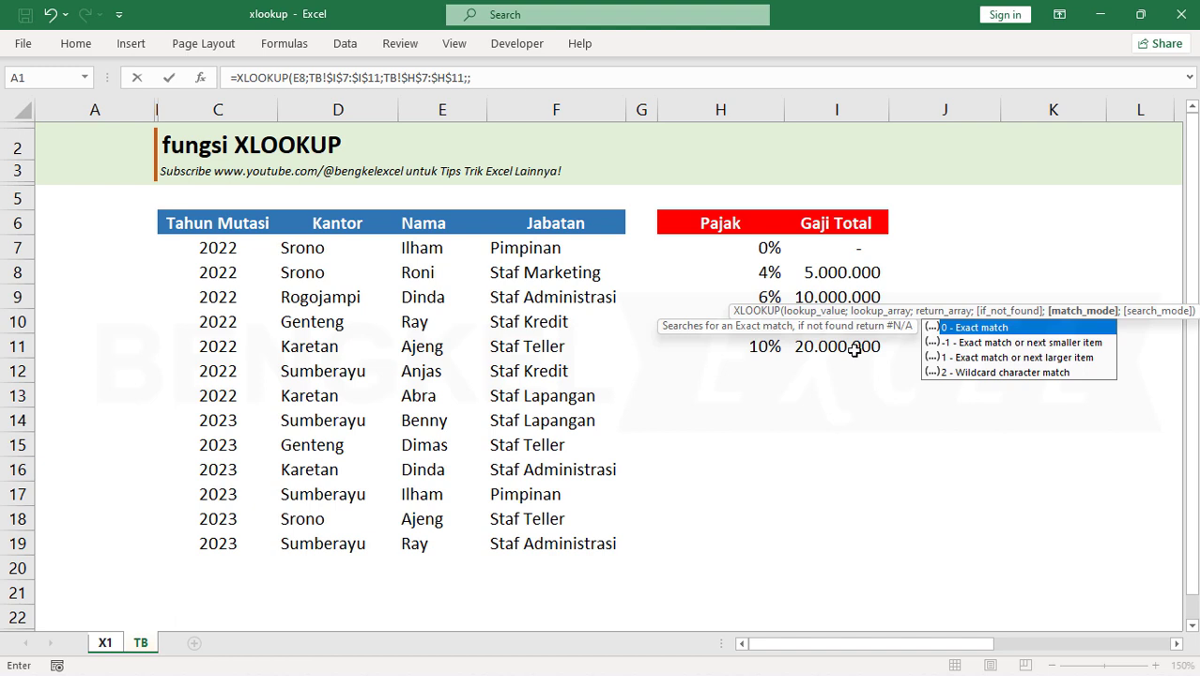
pyautogui.press('Down')
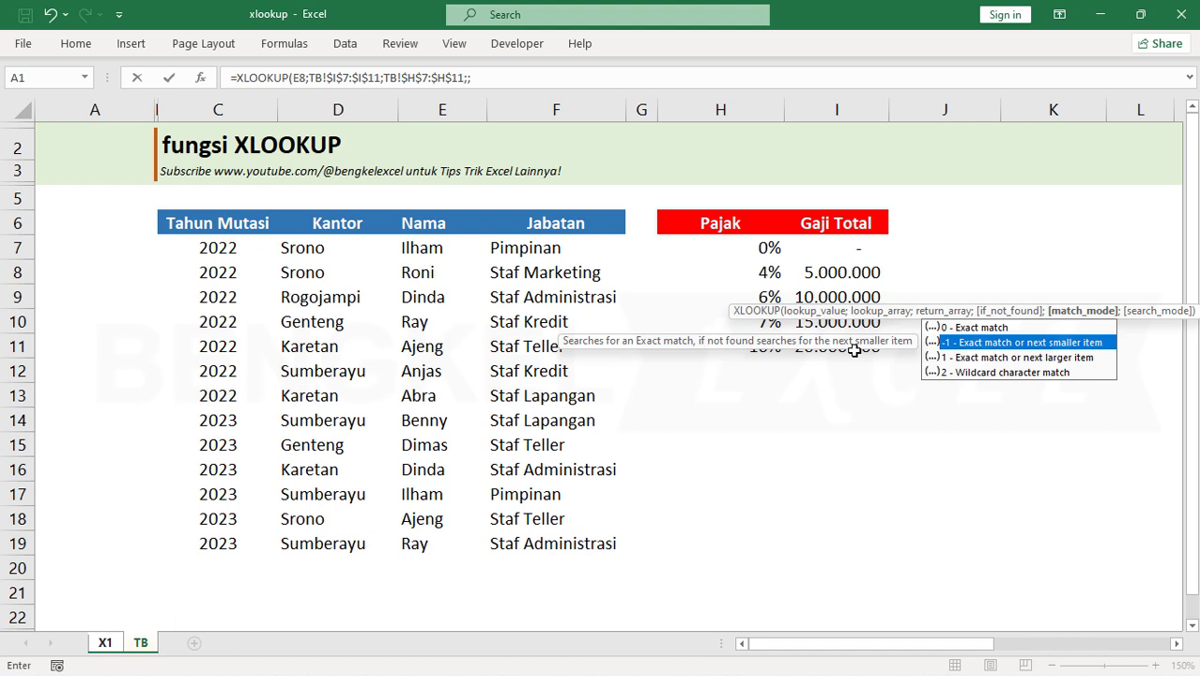
pyautogui.press('Down')
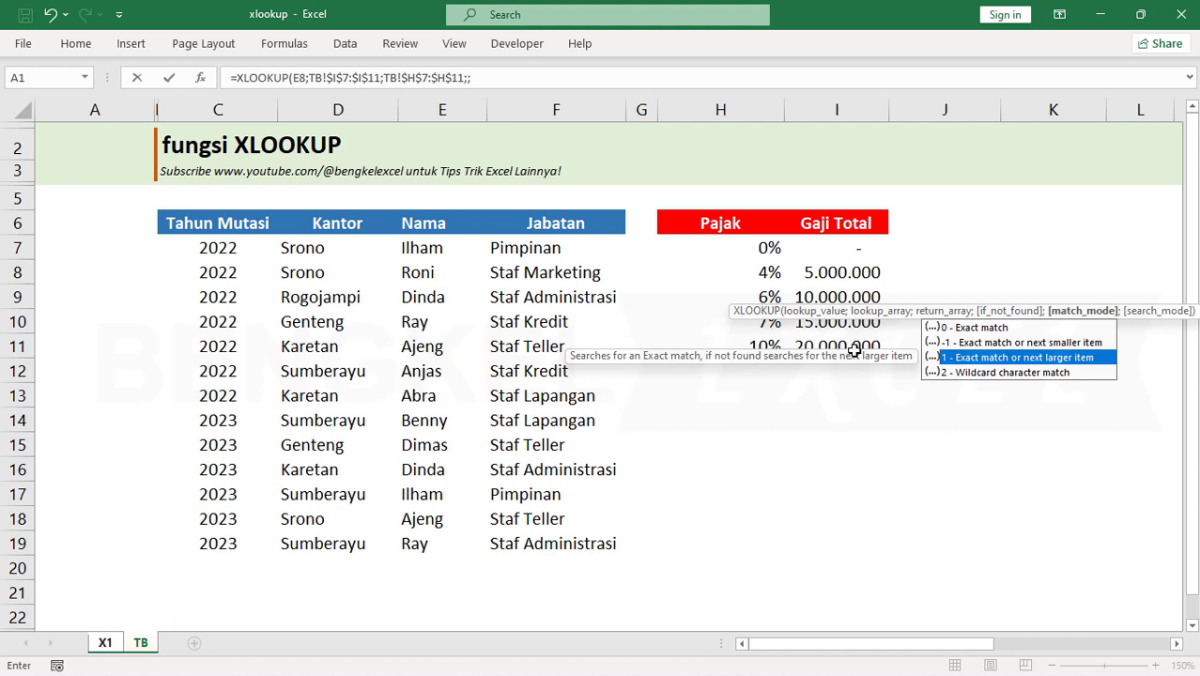
pyautogui.press('Tab')
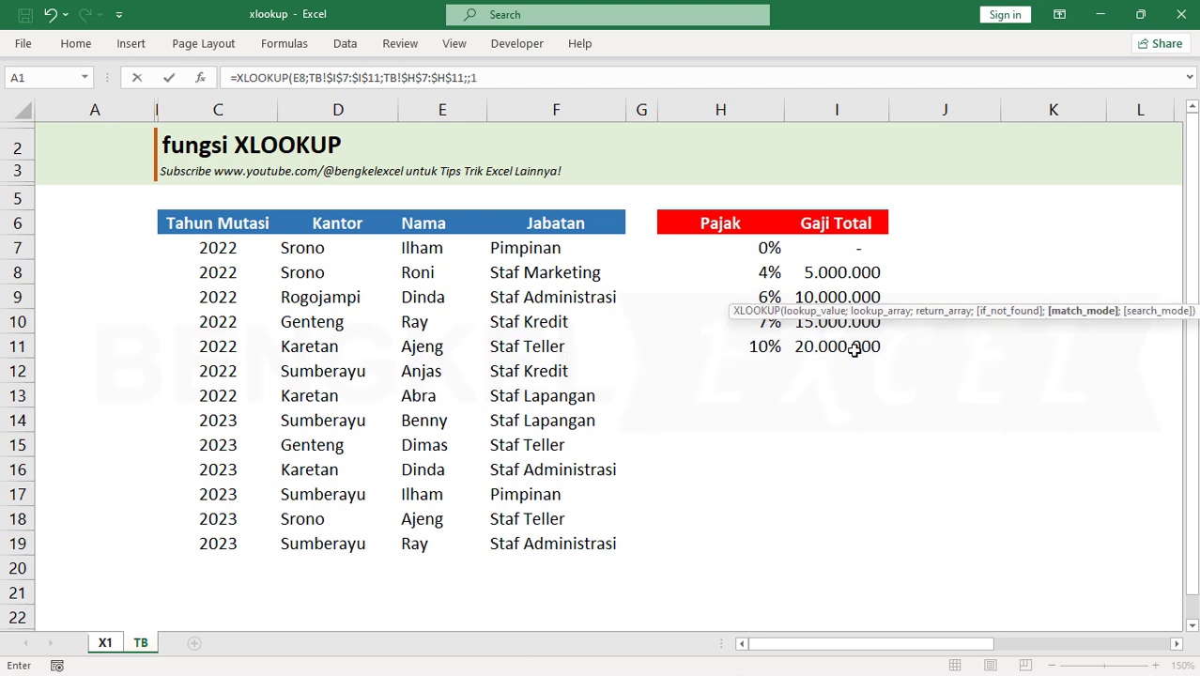
pyautogui.write(')')
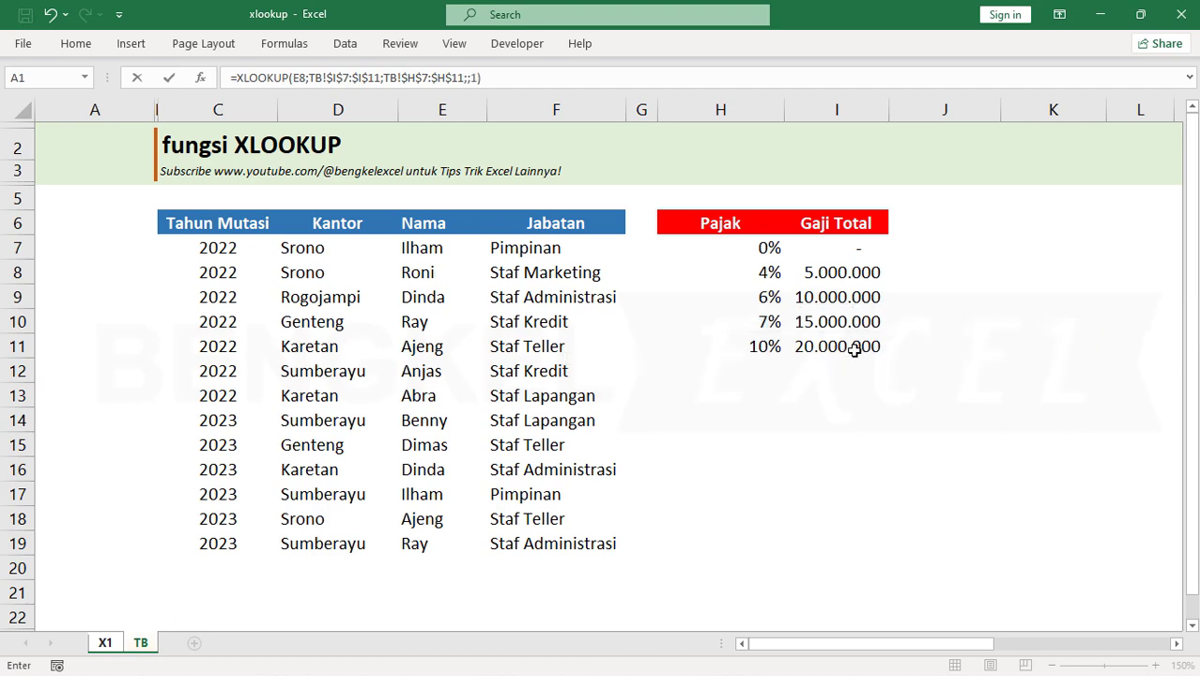
pyautogui.press('Return')
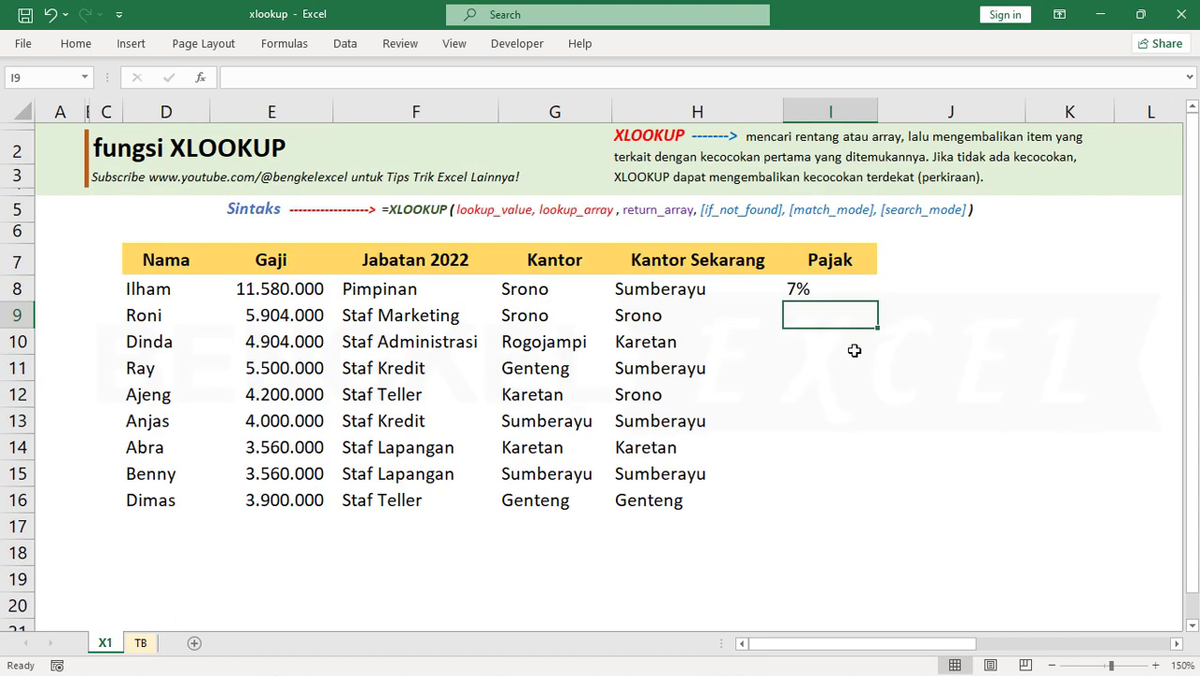
# Check the I8 result for the salary in E8 against the Gaji Total thresholds and Pajak rates on sheet TB
pyautogui.click(849, 289)
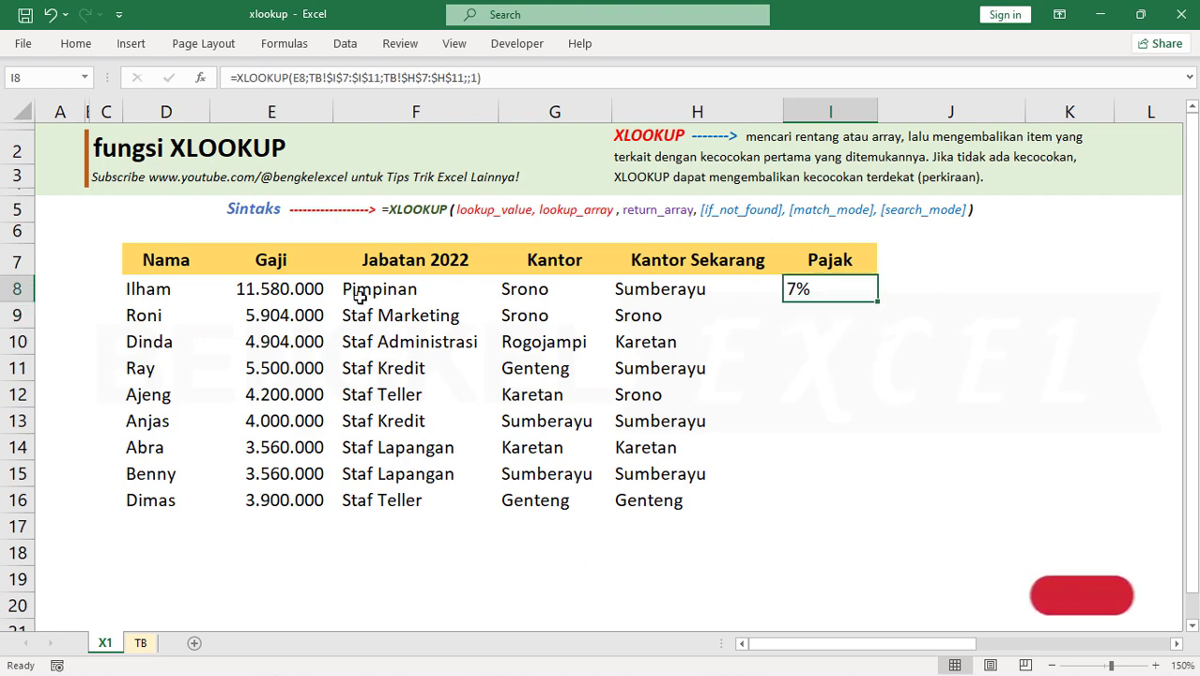
pyautogui.click(279, 300)
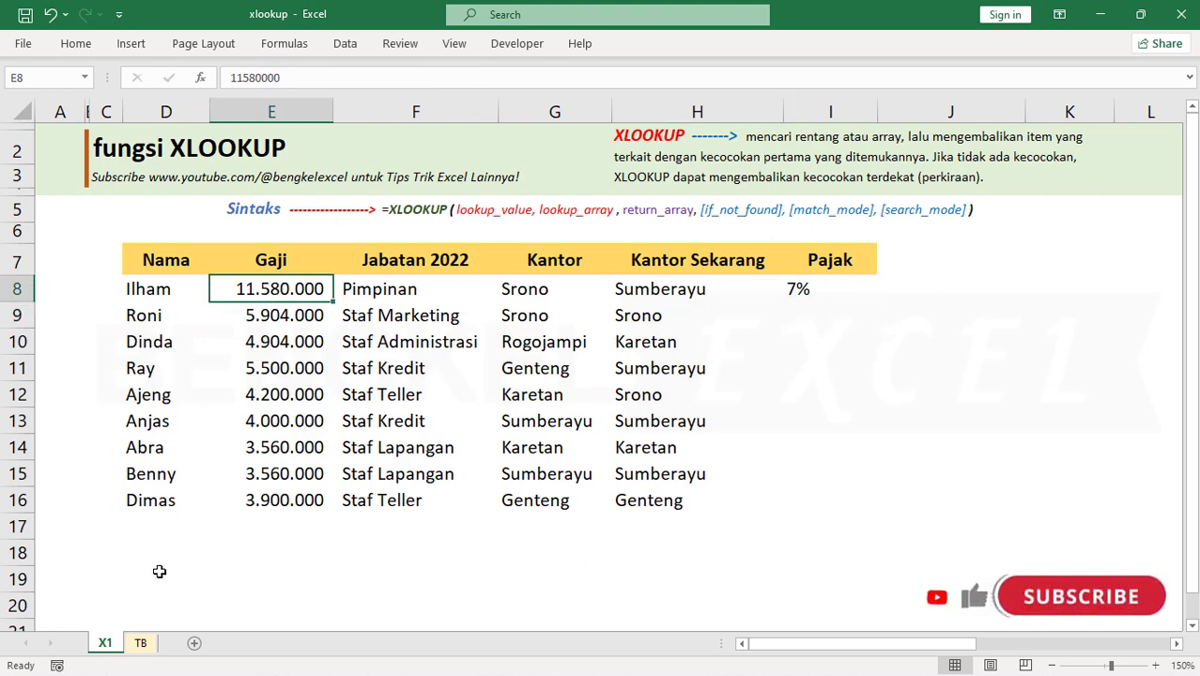
pyautogui.click(141, 643)
pyautogui.click(821, 299)
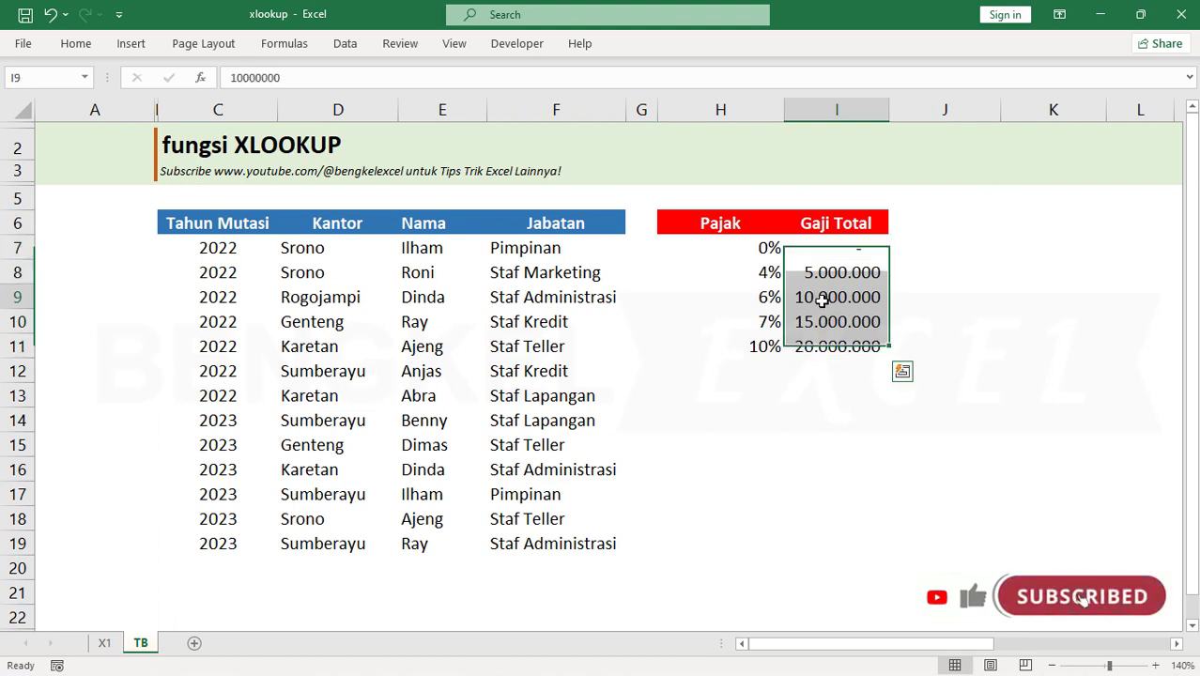
pyautogui.click(821, 298)
pyautogui.click(825, 315)
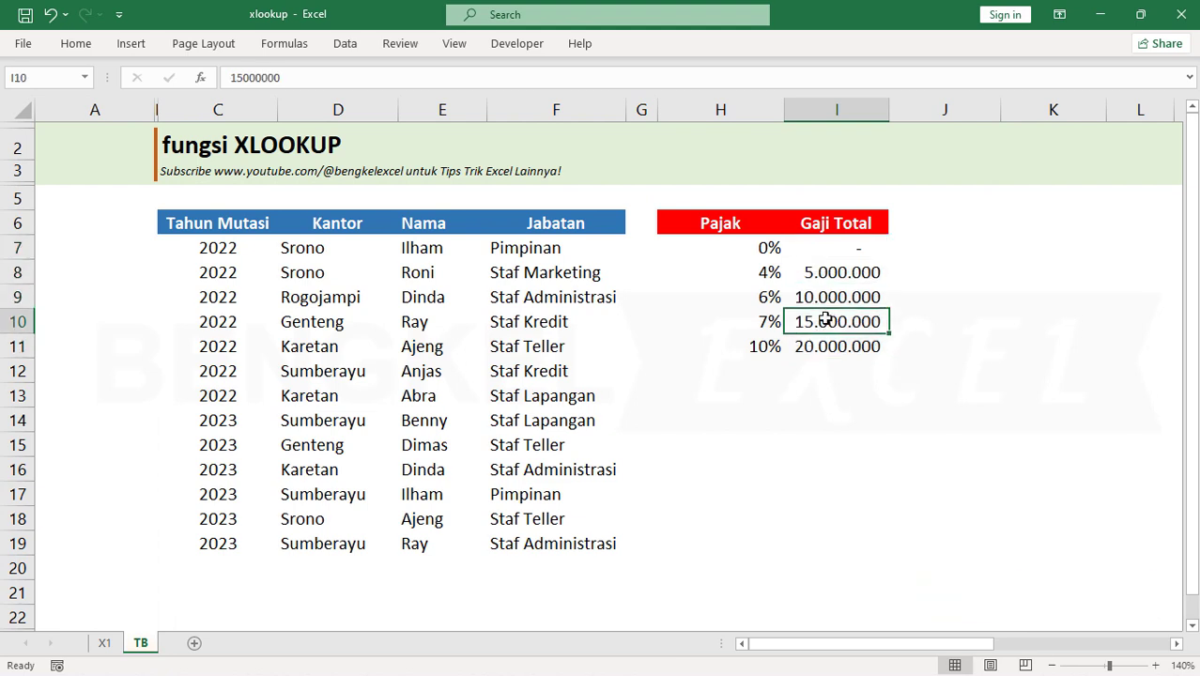
pyautogui.click(760, 327)
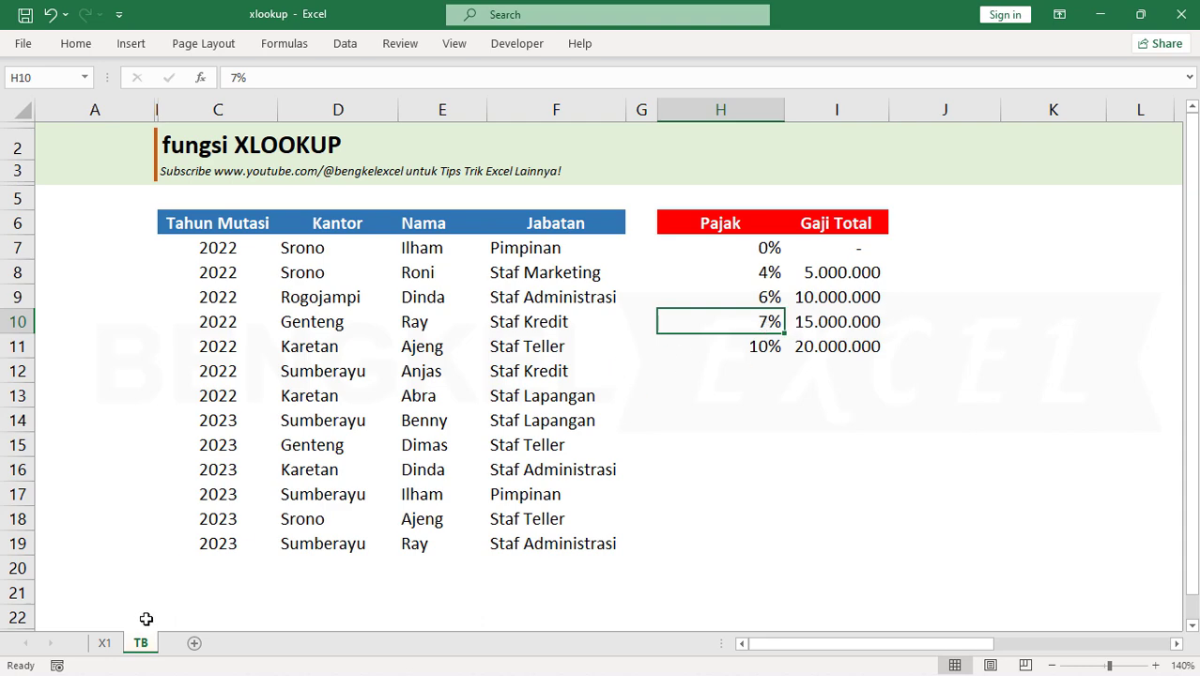
# Fill the Pajak formula from I8 down to I16 on sheet X1 and review the results in rows 12 to 16
pyautogui.click(104, 642)
pyautogui.click(824, 292)
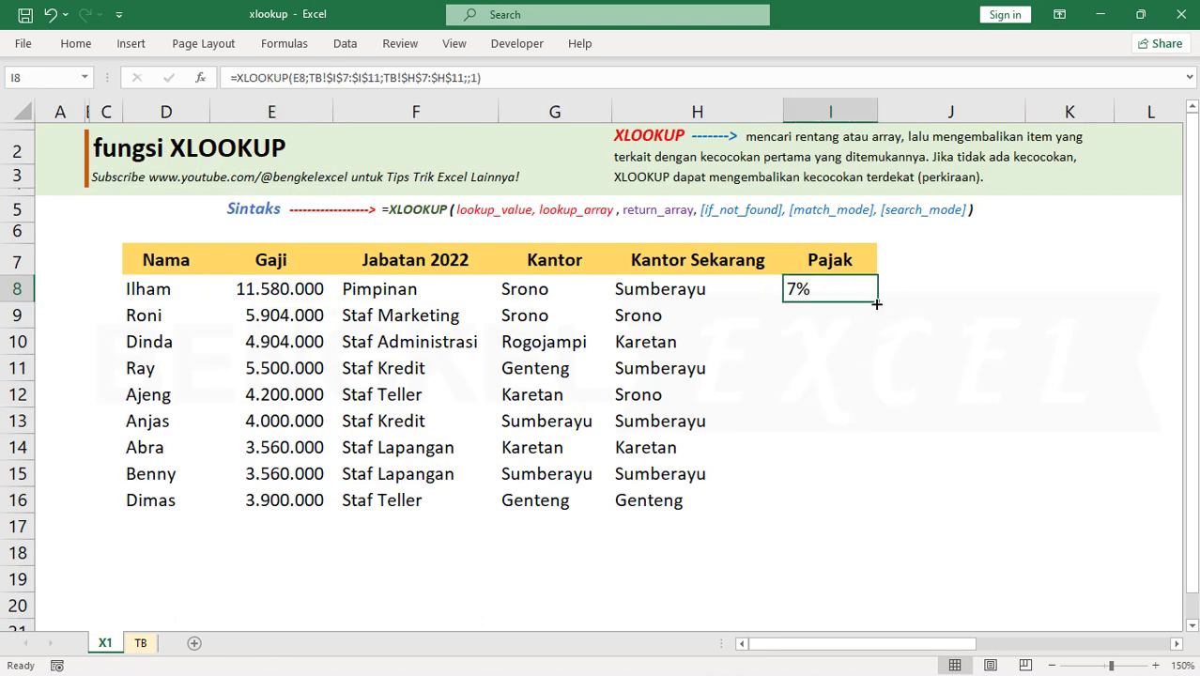
pyautogui.doubleClick(876, 303)
pyautogui.click(813, 499)
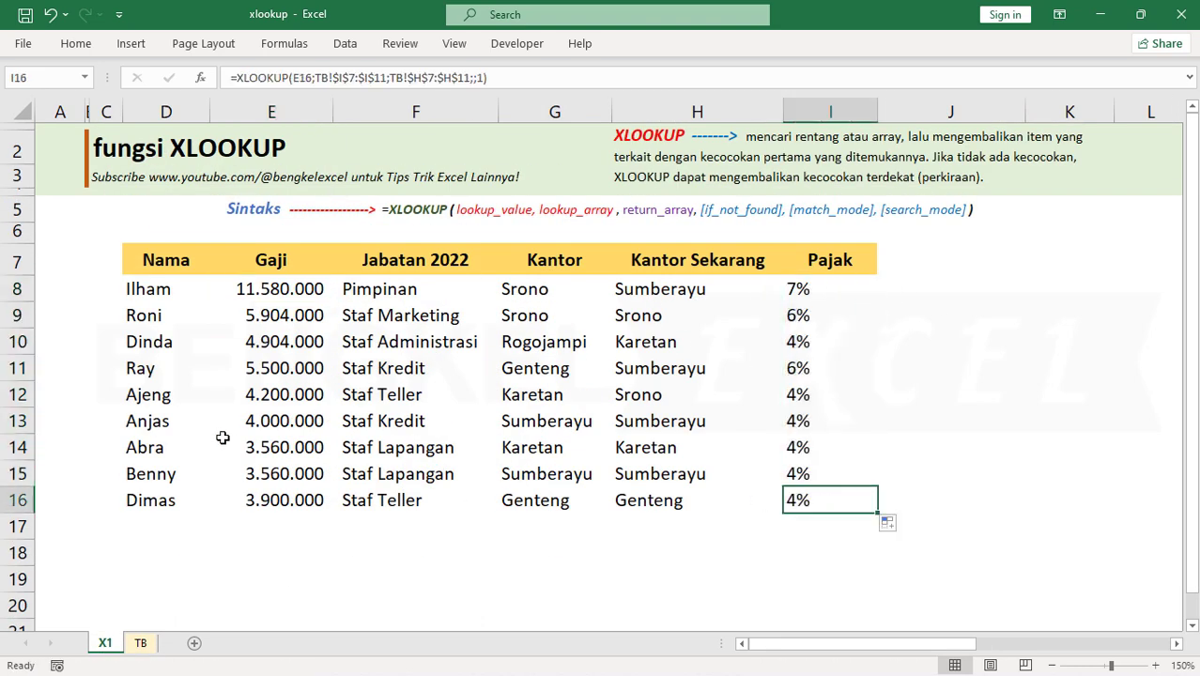
pyautogui.moveTo(252, 393); pyautogui.dragTo(822, 494)
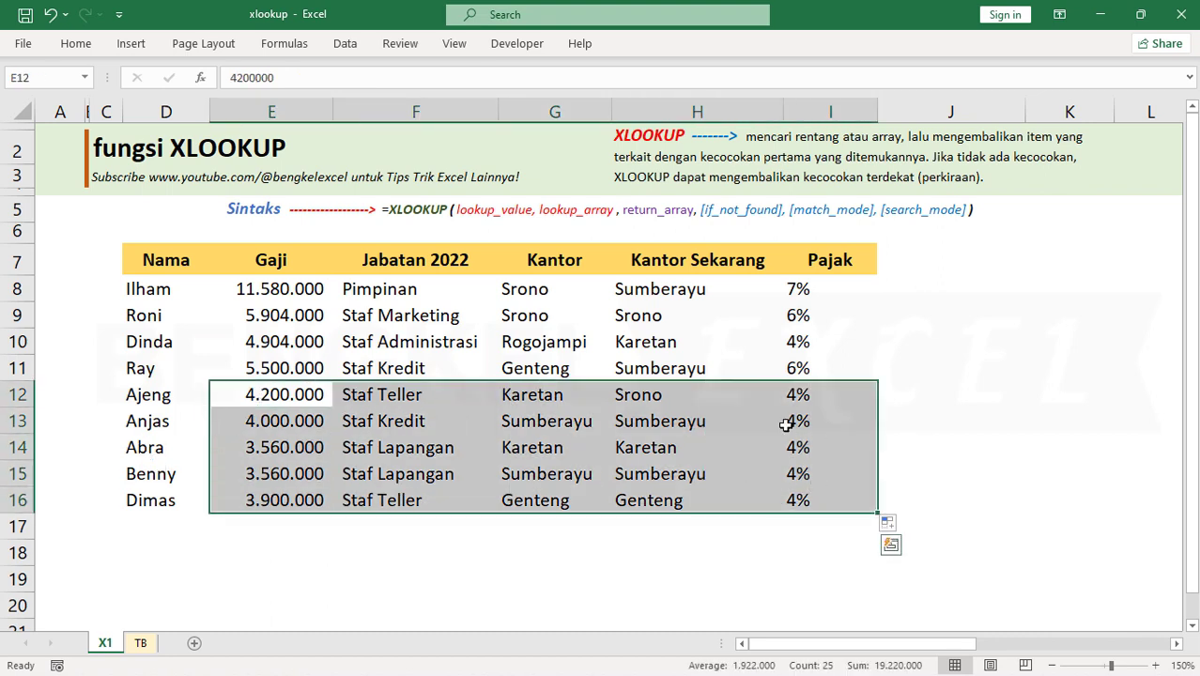
# Check the Pajak result in I12 against the 5.000.000 Gaji Total row on sheet TB and return to sheet X1
pyautogui.click(799, 398)
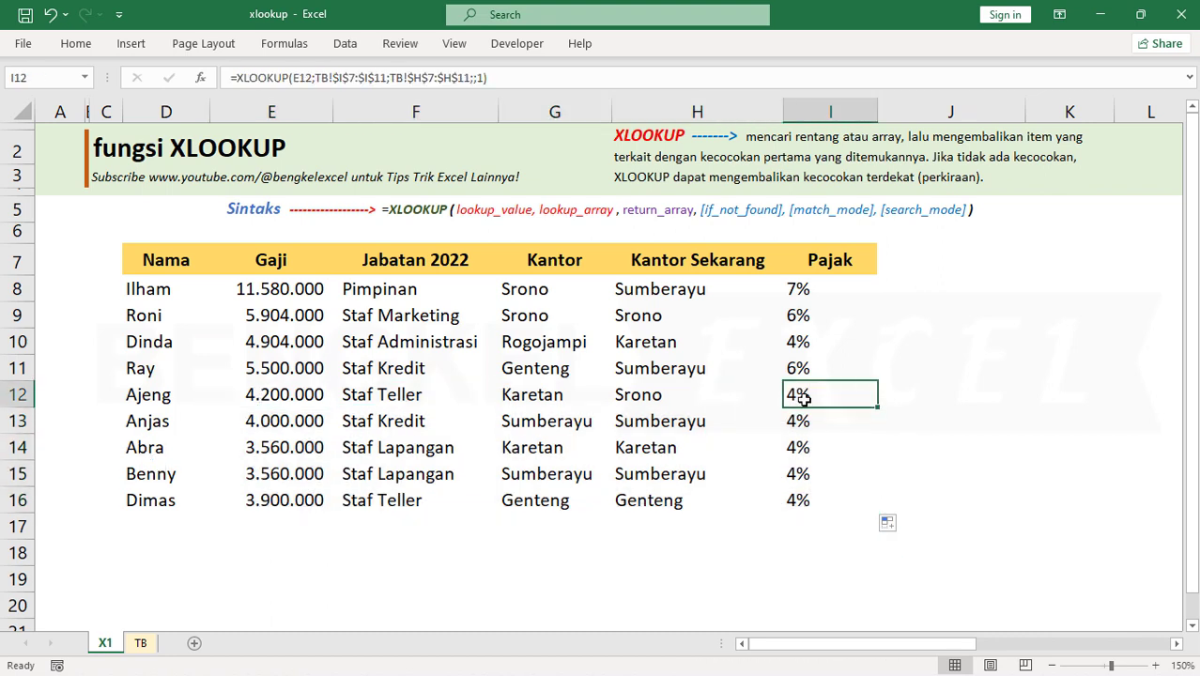
pyautogui.click(141, 643)
pyautogui.moveTo(849, 271); pyautogui.dragTo(779, 270)
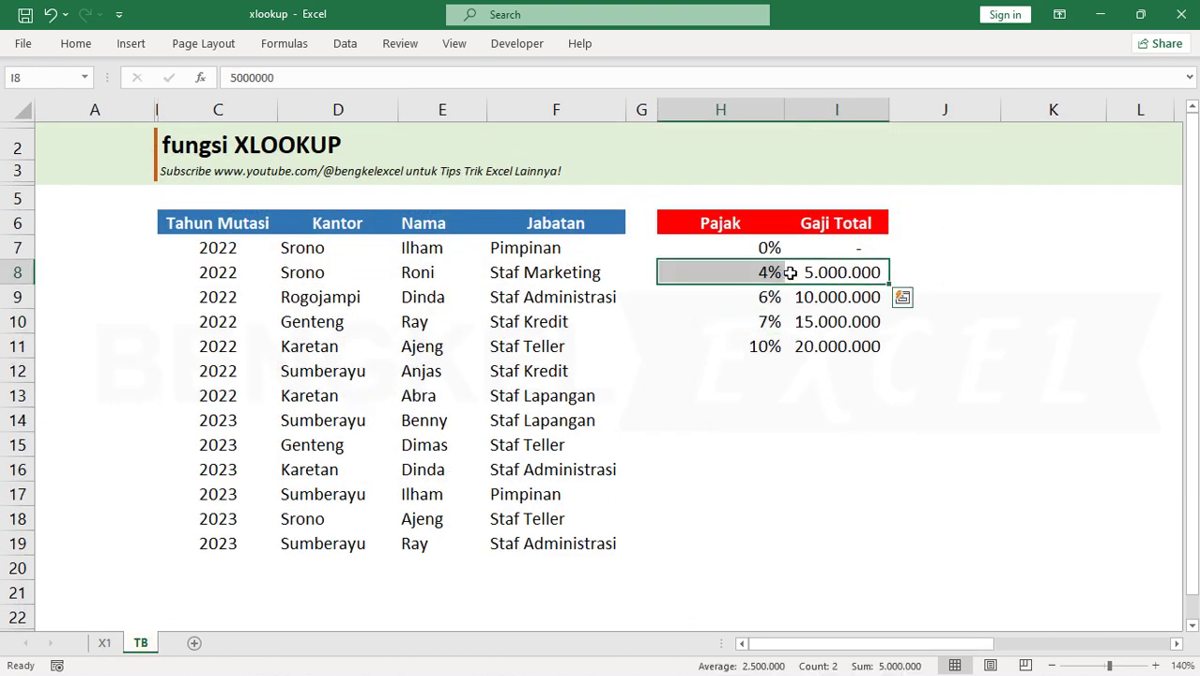
pyautogui.click(105, 643)
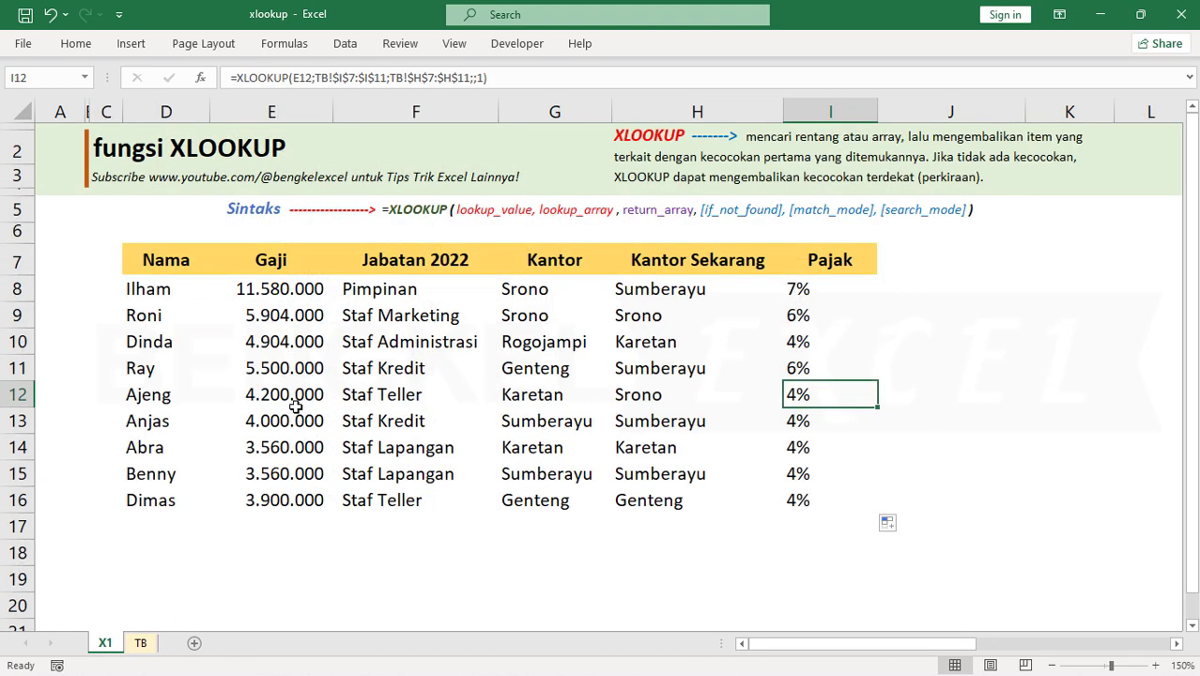
# Set the Gaji value in E11 to 5000000 and check the Pajak result in I11
pyautogui.click(284, 369)
pyautogui.doubleClick(272, 368)
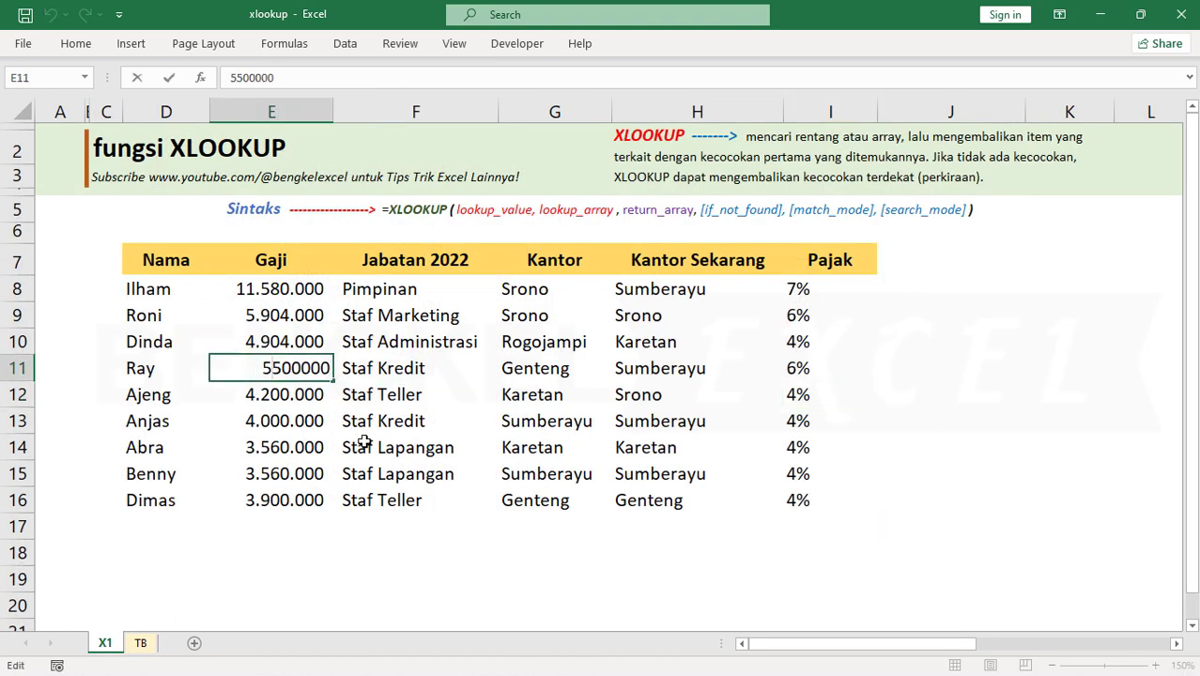
pyautogui.press('Delete')
pyautogui.write('0')
pyautogui.press('Return')
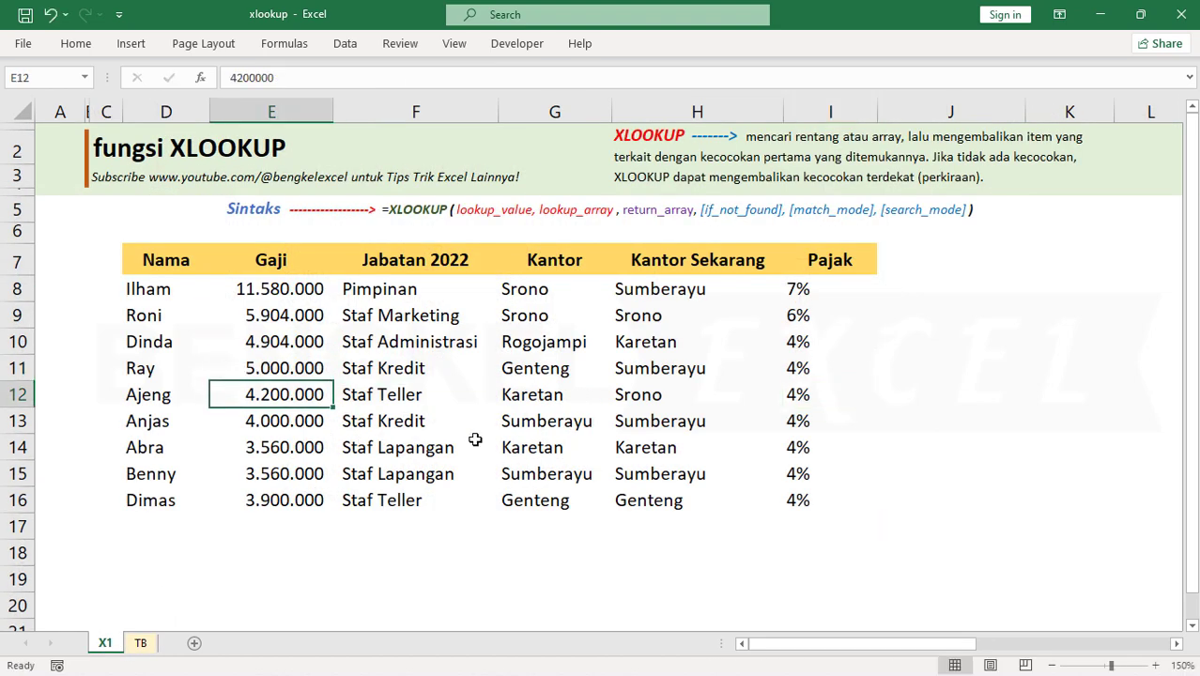
pyautogui.click(804, 372)
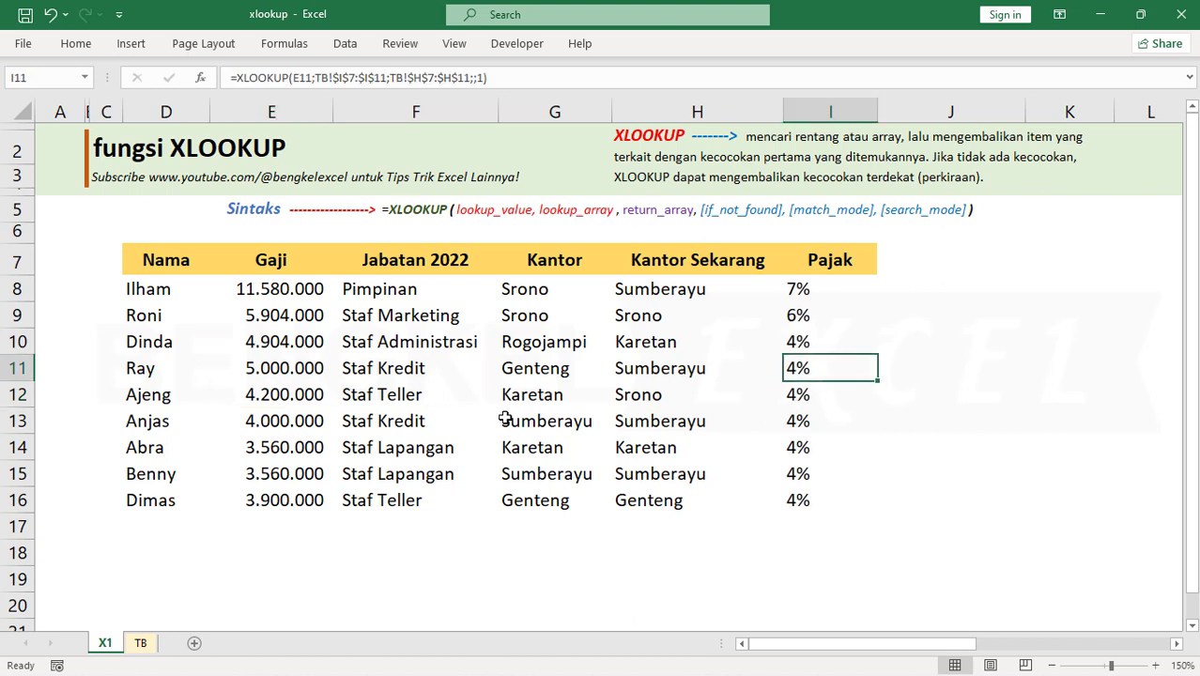
# Set the Gaji value in E11 to 5600000 and check the Pajak result in I11
pyautogui.doubleClick(264, 368)
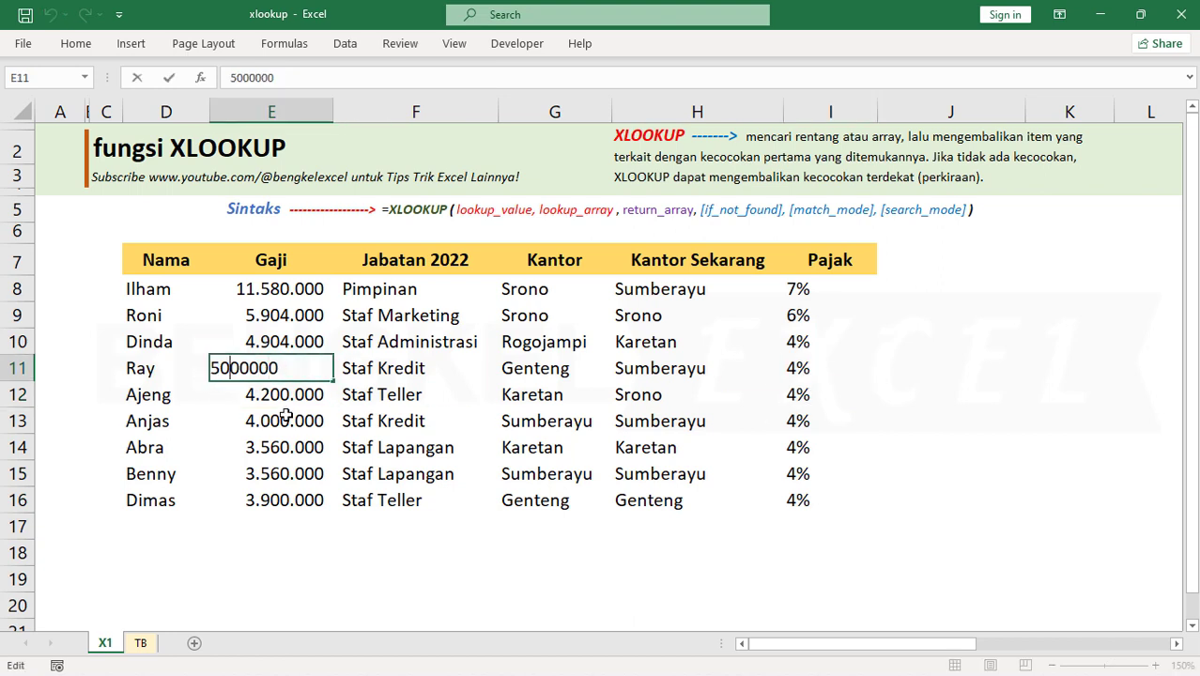
pyautogui.press('Left')
pyautogui.press('Left')
pyautogui.press('Left')
pyautogui.press('Left')
pyautogui.press('Left')
pyautogui.press('Left')
pyautogui.press('Delete')
pyautogui.write('6')
pyautogui.press('Return')
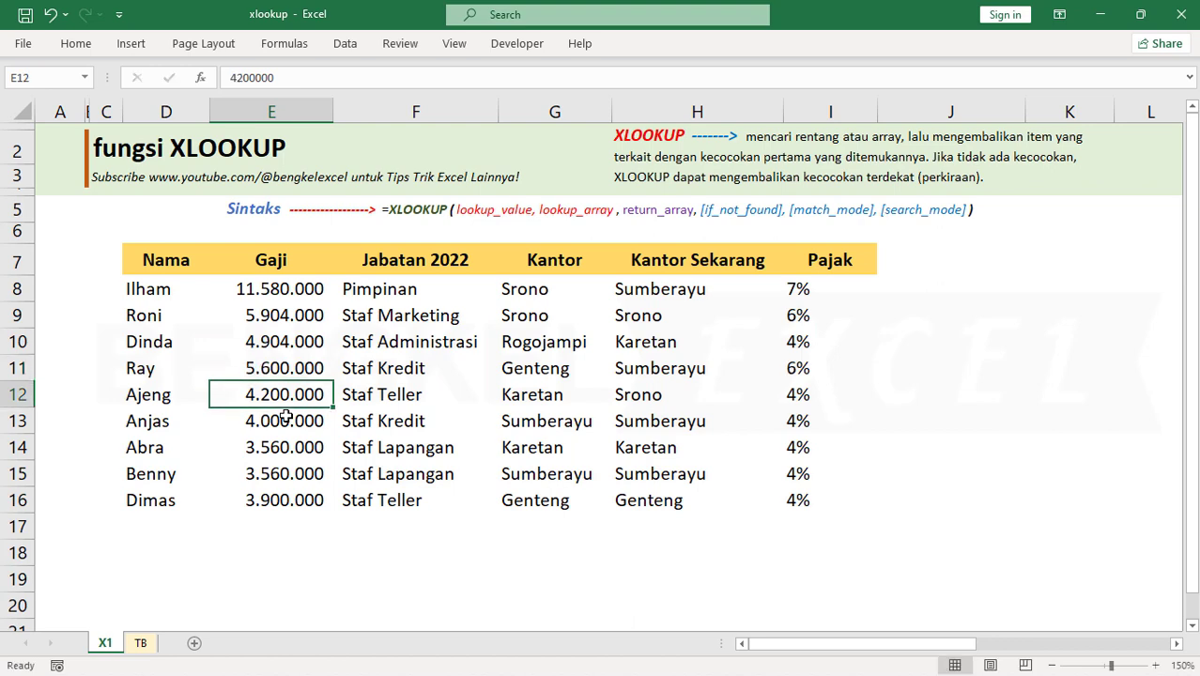
pyautogui.click(790, 372)
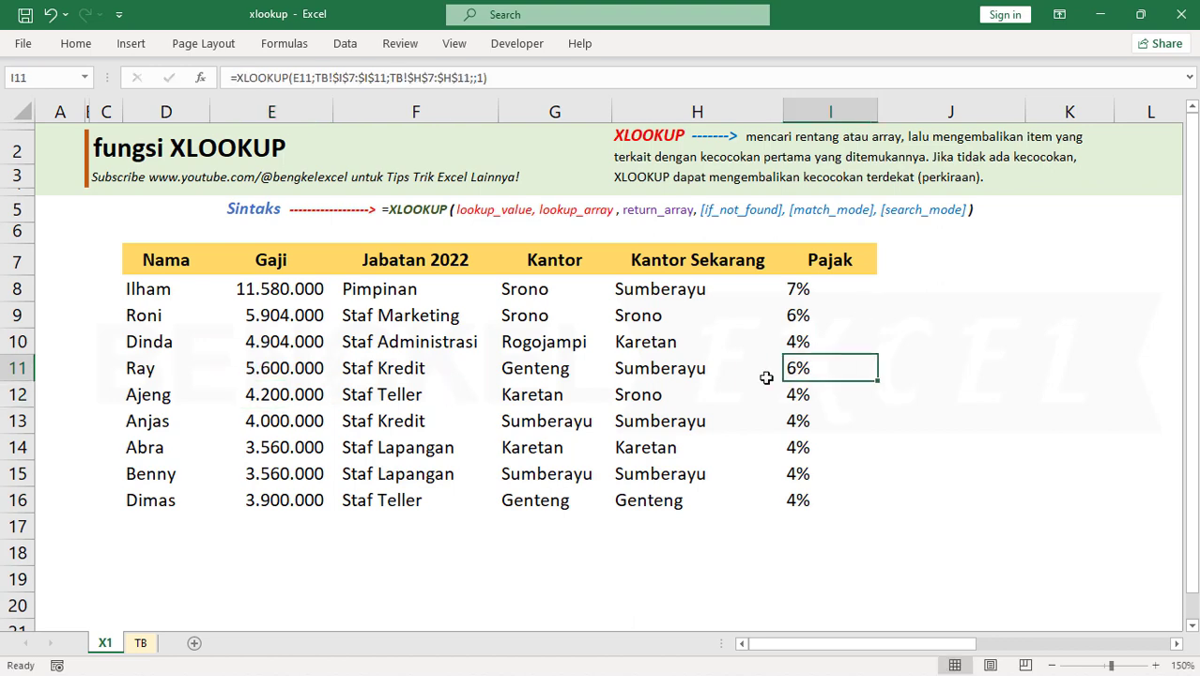
# Compare the new E11 salary with the 5.000.000 Gaji Total threshold in I8 on sheet TB, and return to sheet X1
pyautogui.click(143, 644)
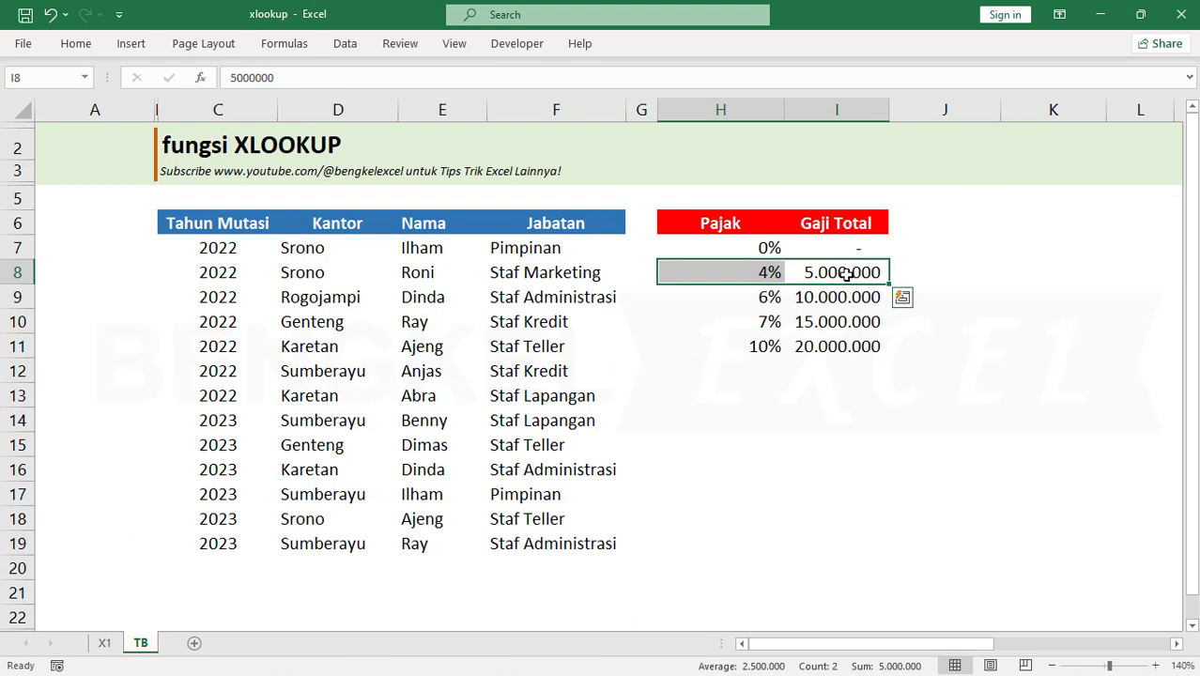
pyautogui.click(817, 275)
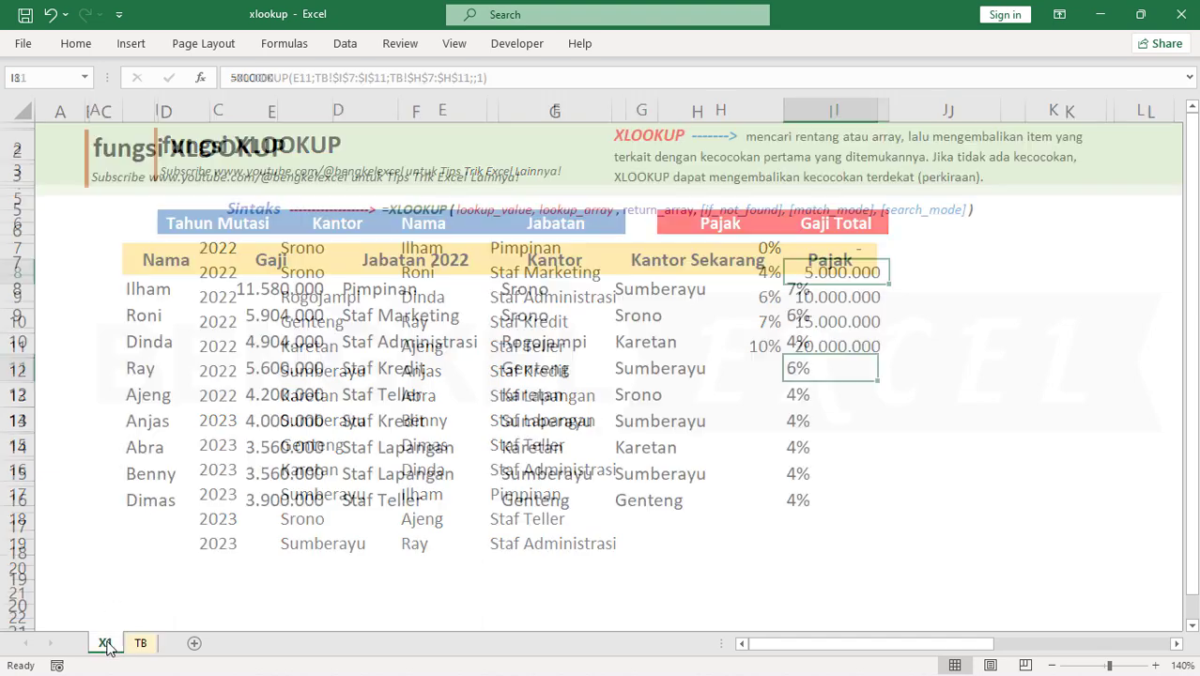
pyautogui.click(105, 643)
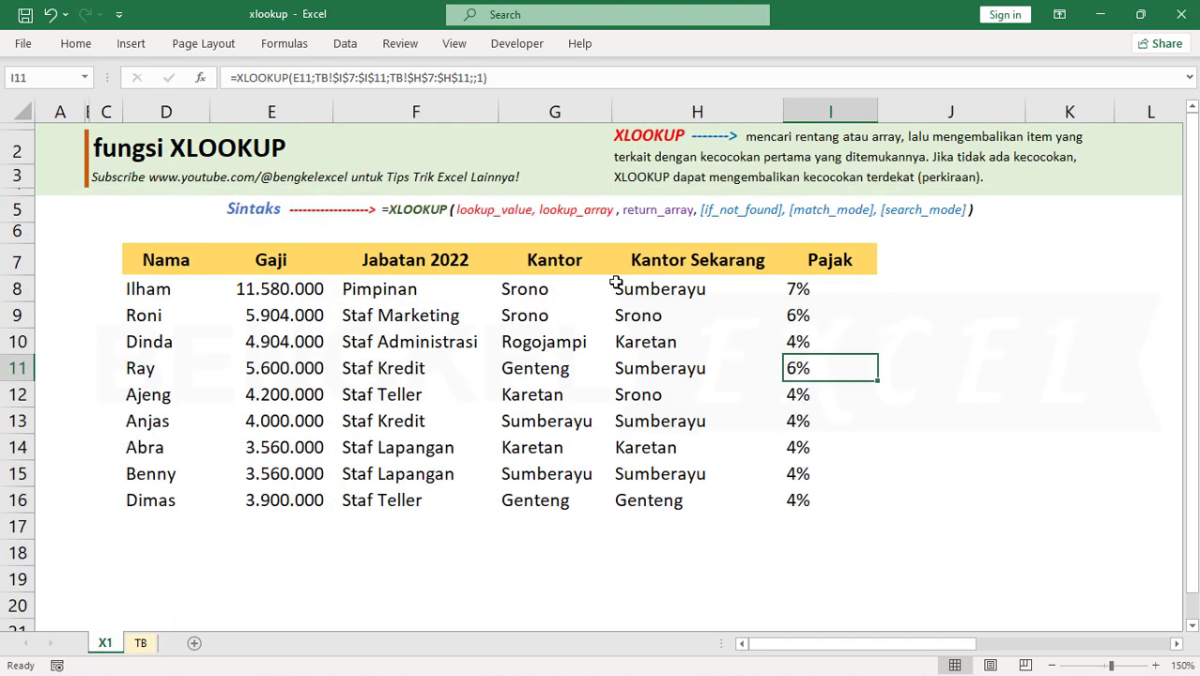
pyautogui.click(553, 323)
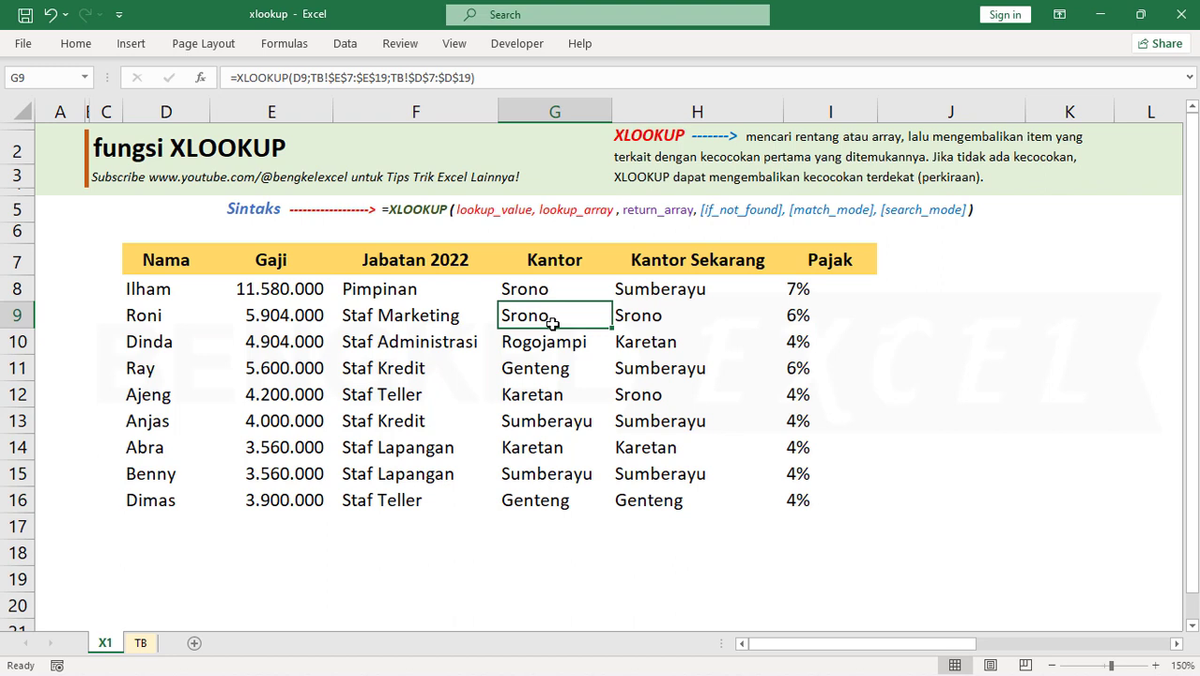
pyautogui.click(666, 404)
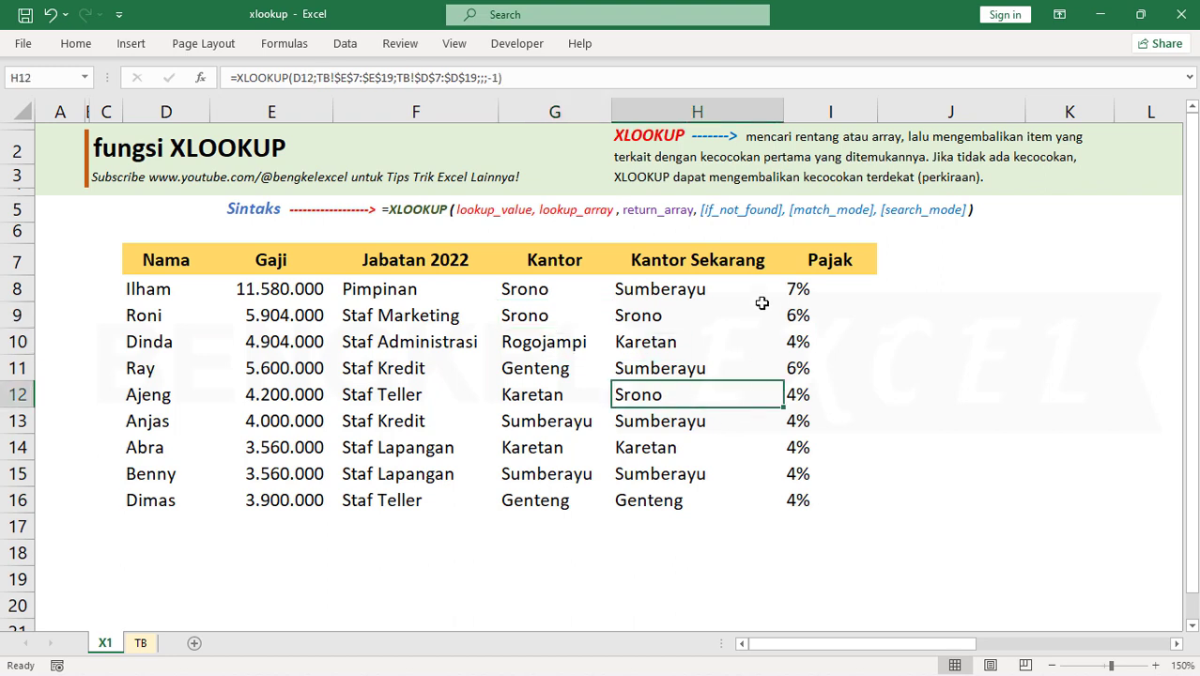
pyautogui.click(761, 298)
pyautogui.click(463, 351)
pyautogui.click(507, 364)
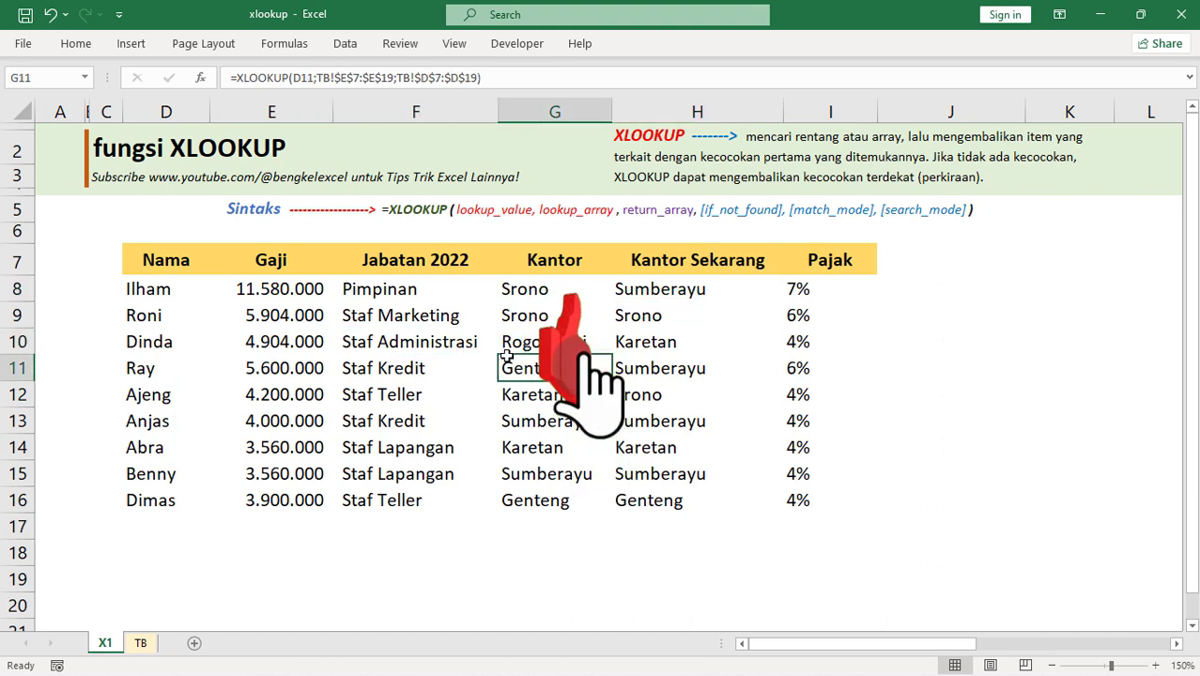
pyautogui.click(543, 448)
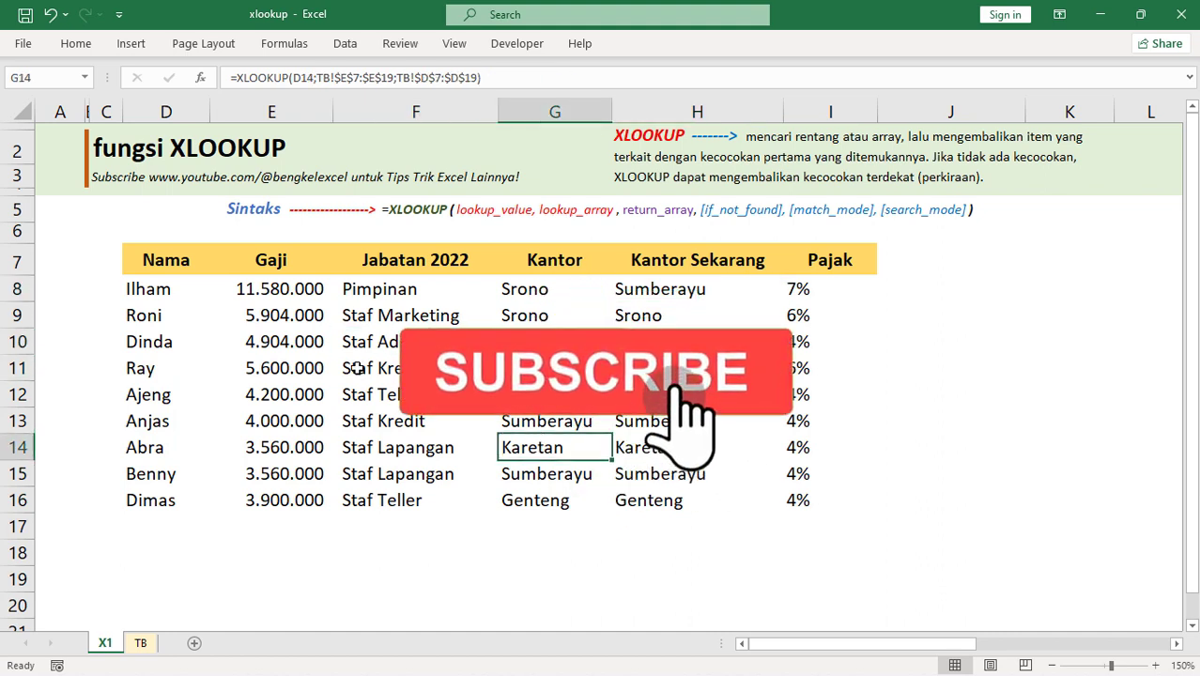
pyautogui.click(404, 368)
pyautogui.click(272, 316)
pyautogui.click(165, 316)
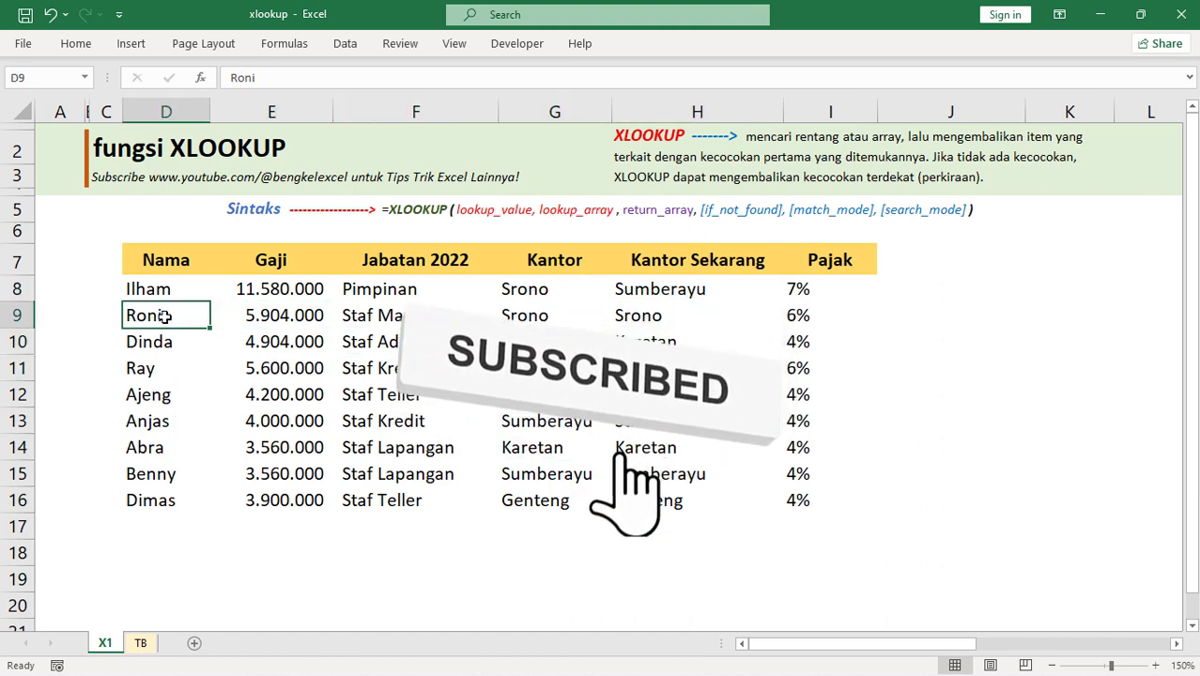
pyautogui.click(232, 296)
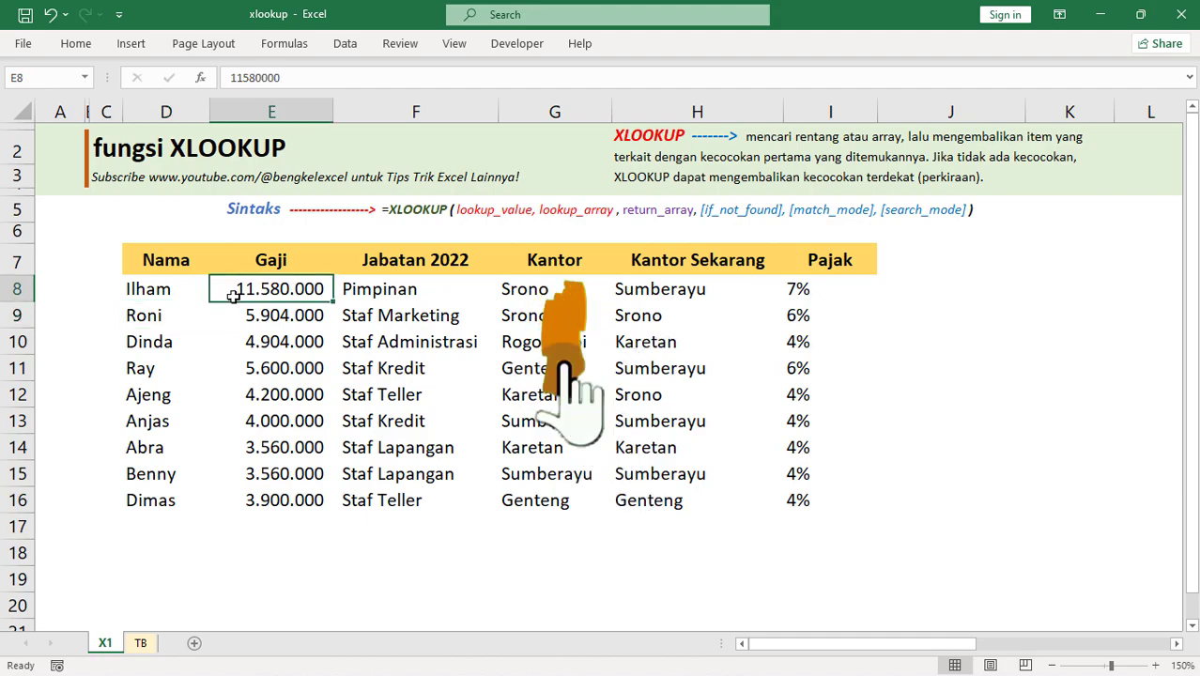